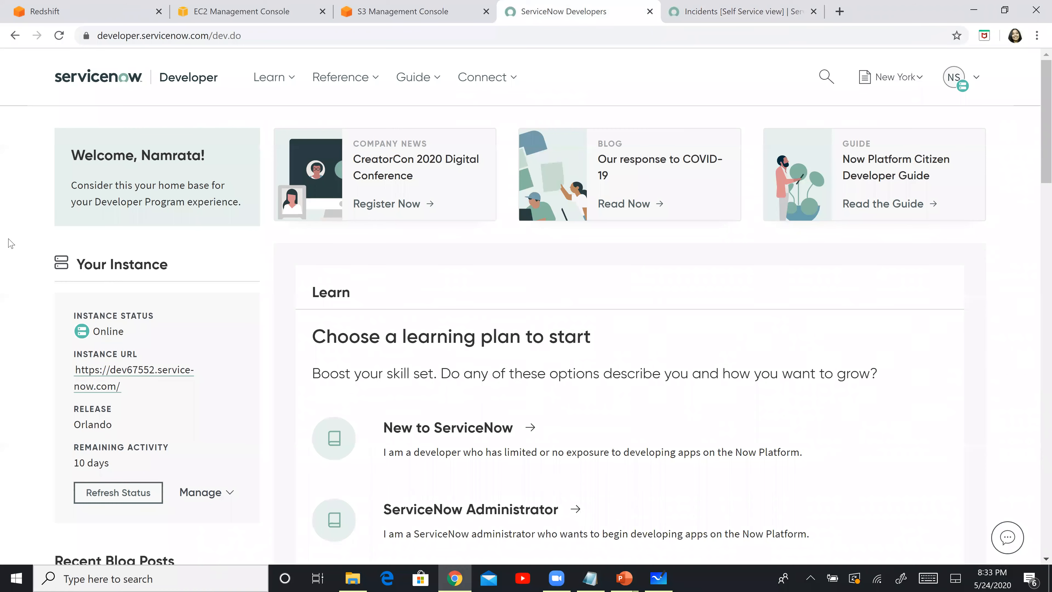
# Check the developer instance's status and URL on the developer home page, and view the address of the open instance
pyautogui.scroll(8, 11, 239)
pyautogui.doubleClick(103, 331)
pyautogui.click(138, 393)
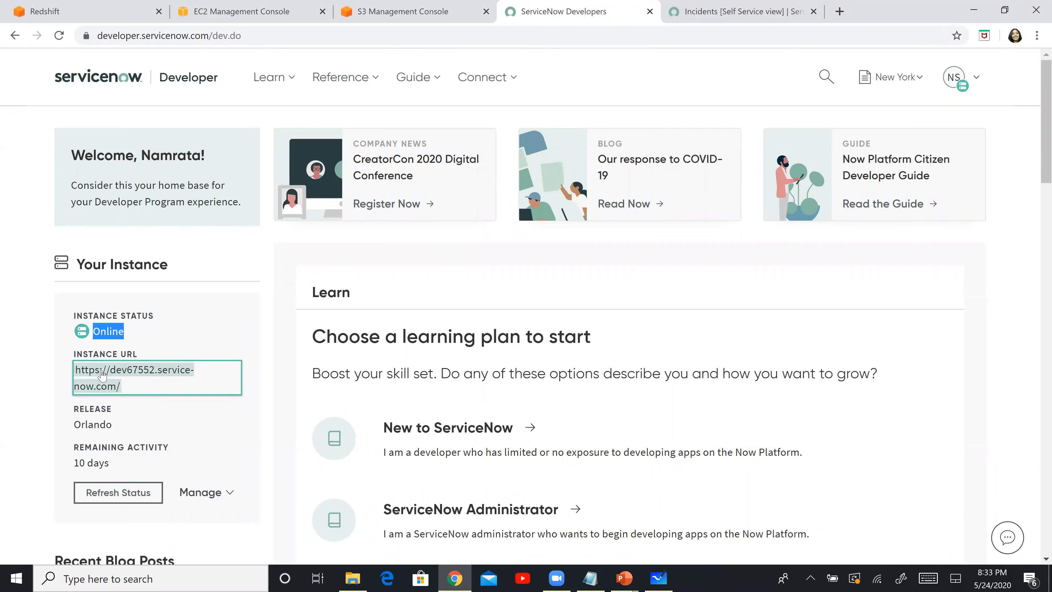
pyautogui.click(695, 14)
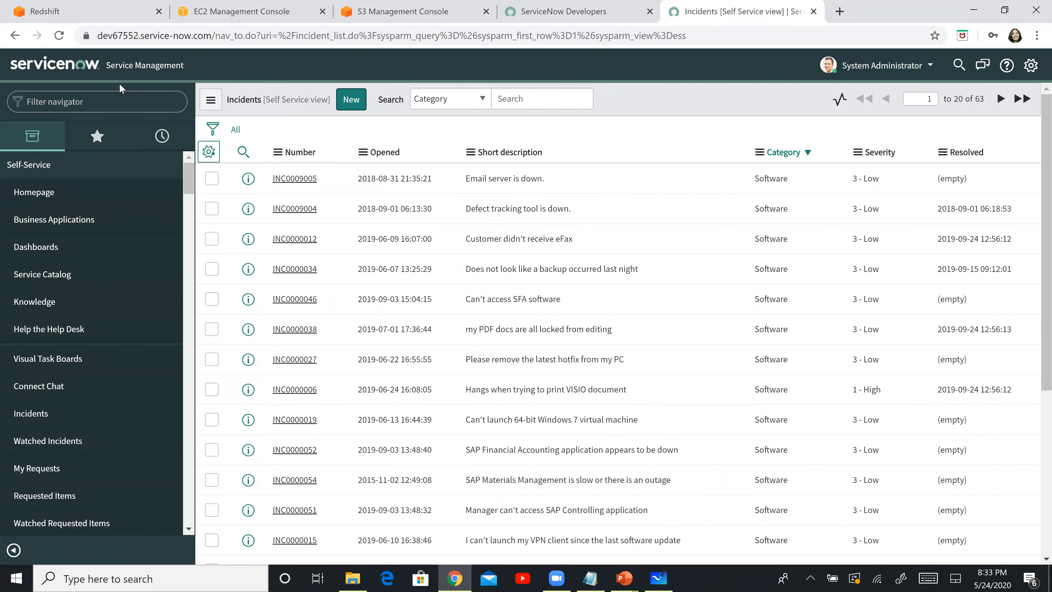
pyautogui.click(144, 39)
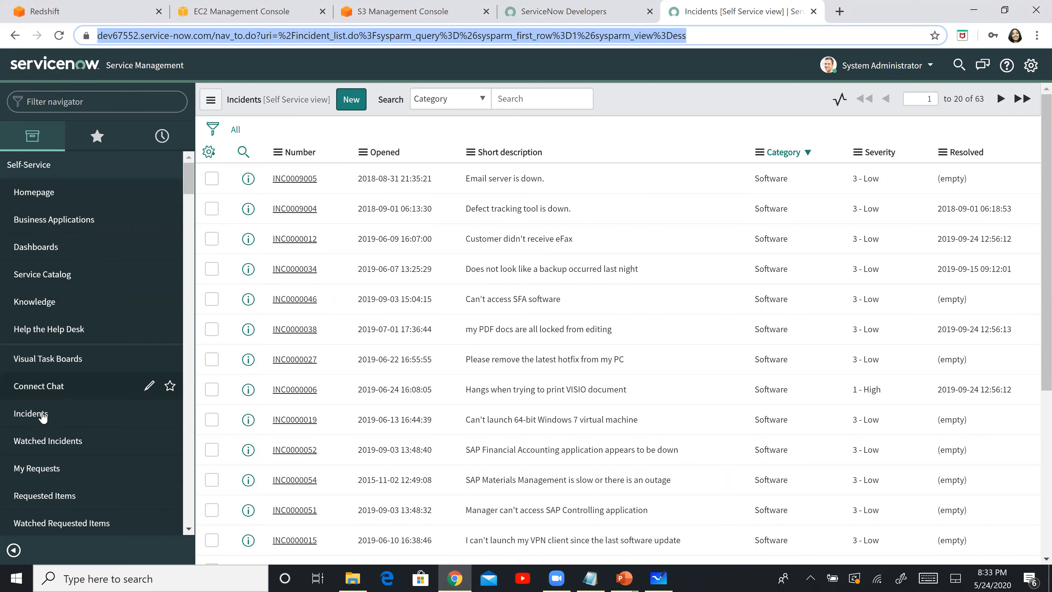
# Open the self-service Incidents list, remove its caller and active filters, and review all incident records and their total
pyautogui.click(37, 418)
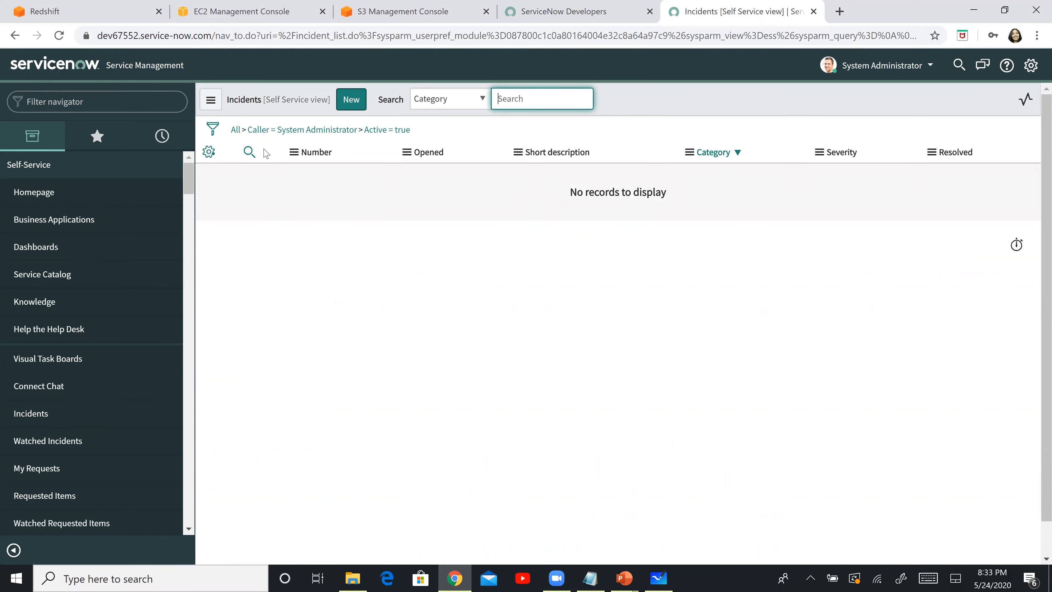
pyautogui.click(235, 130)
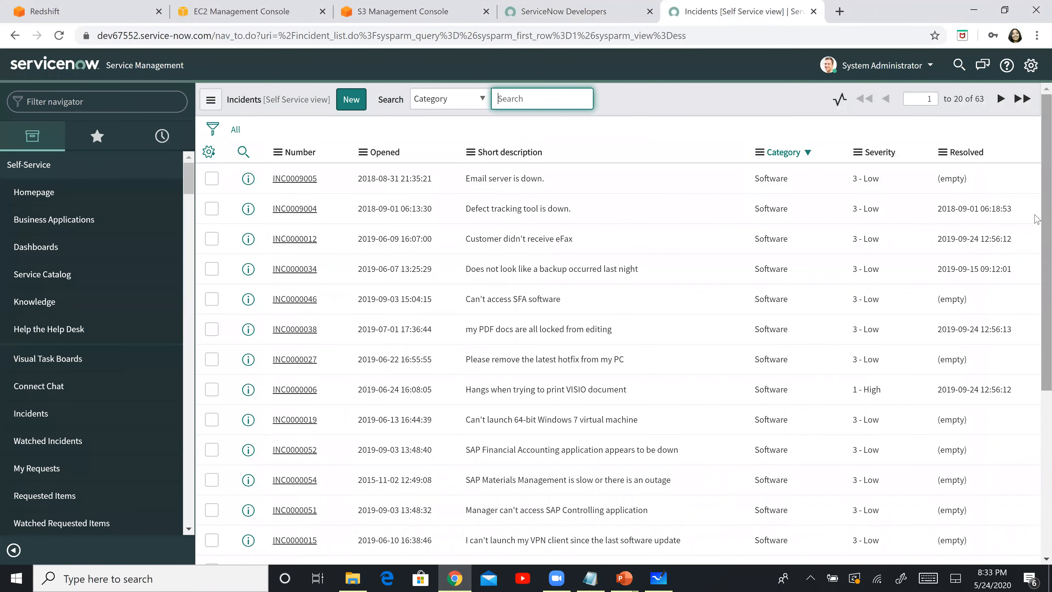
pyautogui.moveTo(1044, 319); pyautogui.dragTo(1037, 481)
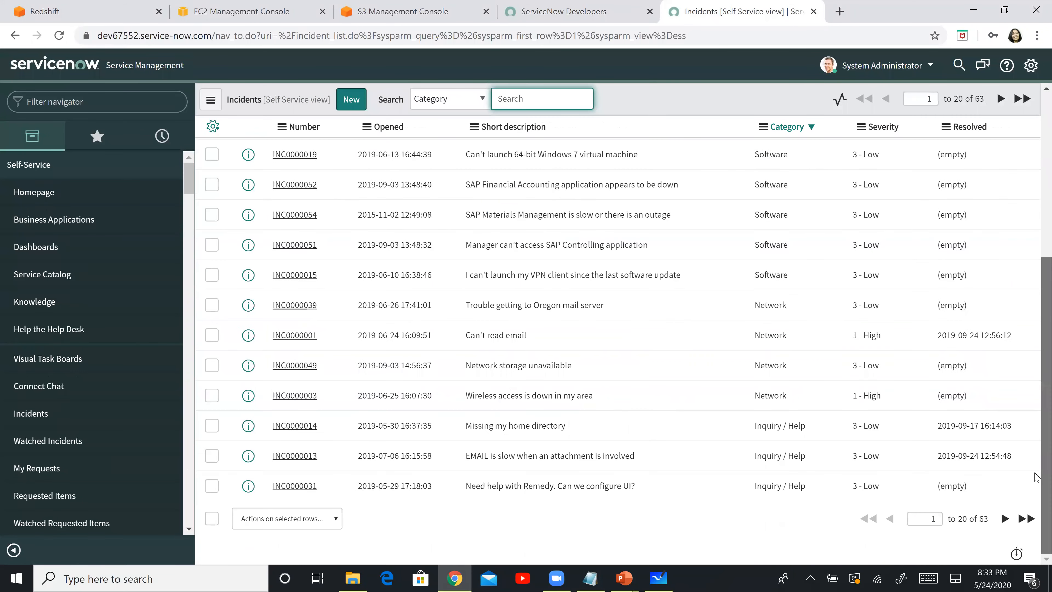
pyautogui.scroll(6, 1037, 414)
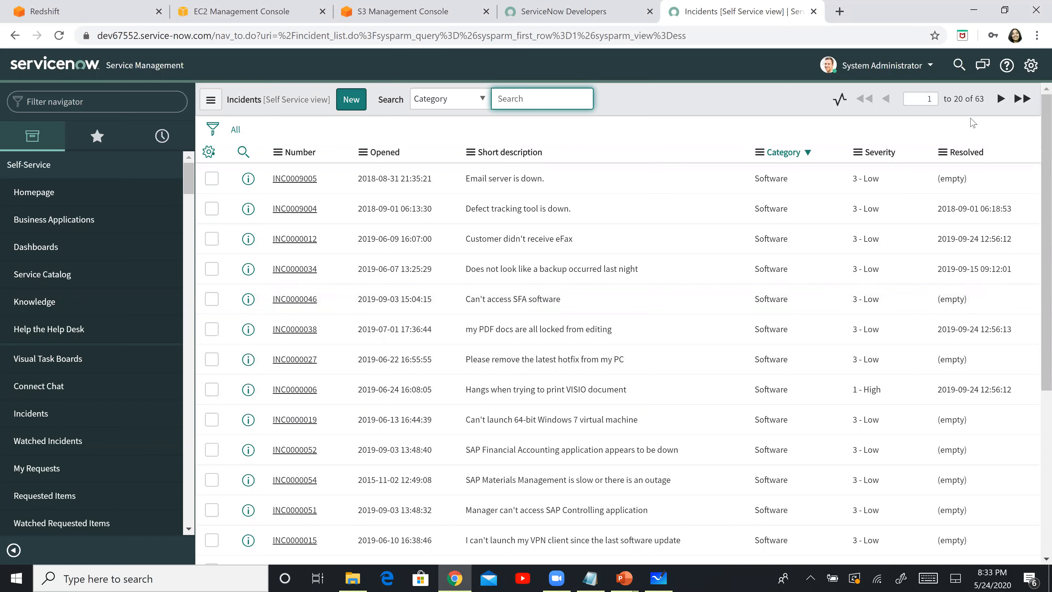
pyautogui.doubleClick(978, 99)
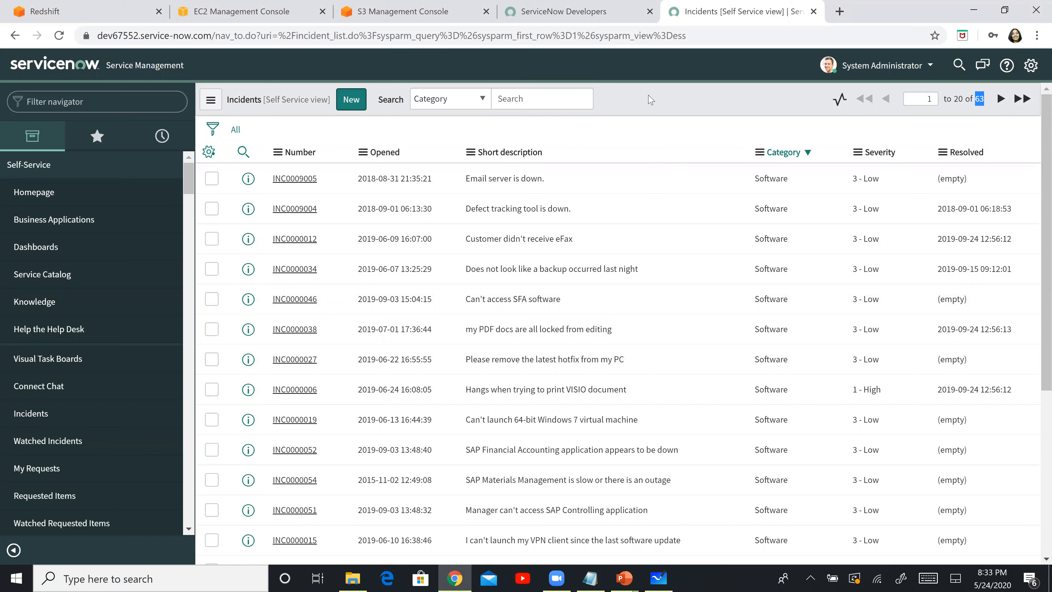
# Examine which columns can be added to the incident list, leave the column selection as it is, and review the records
pyautogui.click(209, 152)
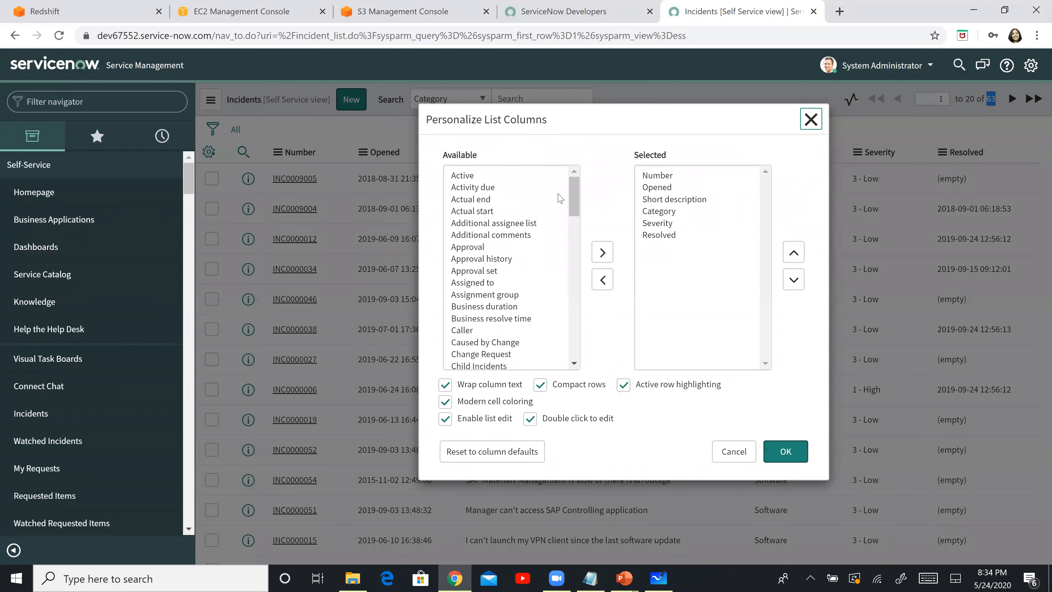
pyautogui.moveTo(575, 193); pyautogui.dragTo(583, 336)
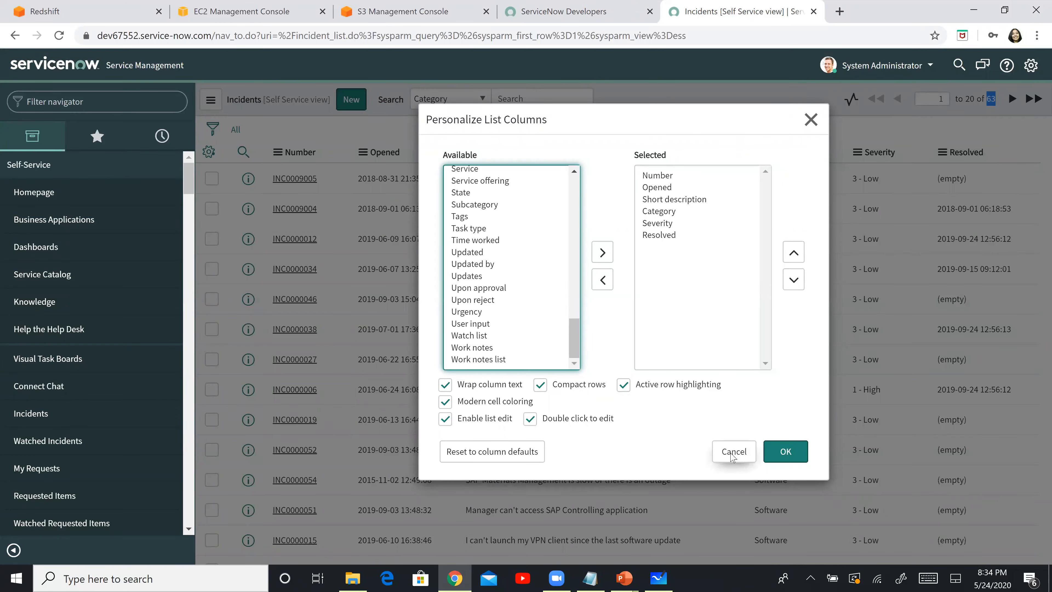
pyautogui.click(733, 453)
pyautogui.scroll(-5, 598, 284)
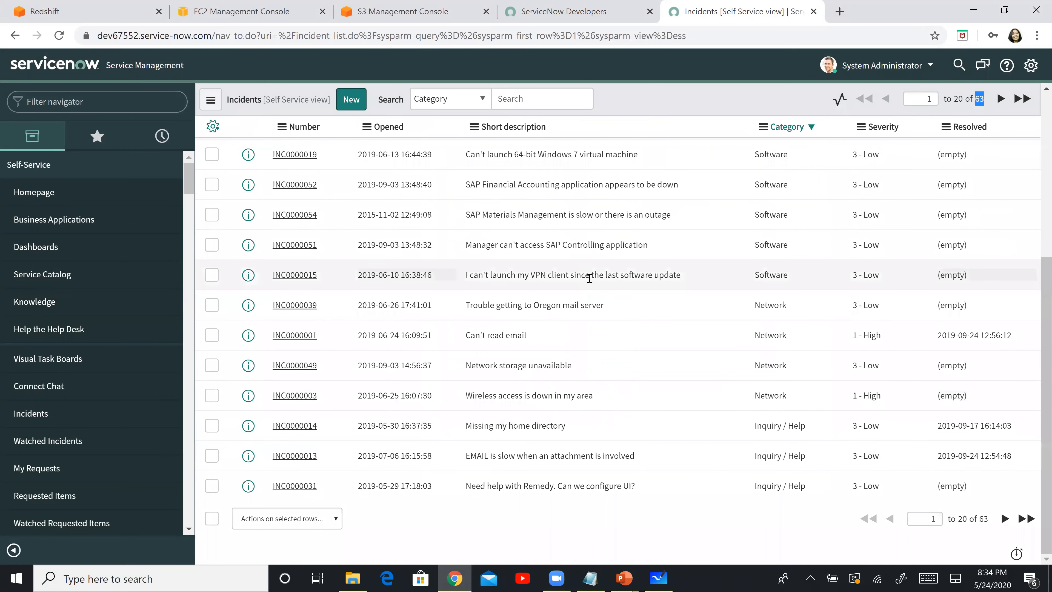
pyautogui.scroll(5, 588, 274)
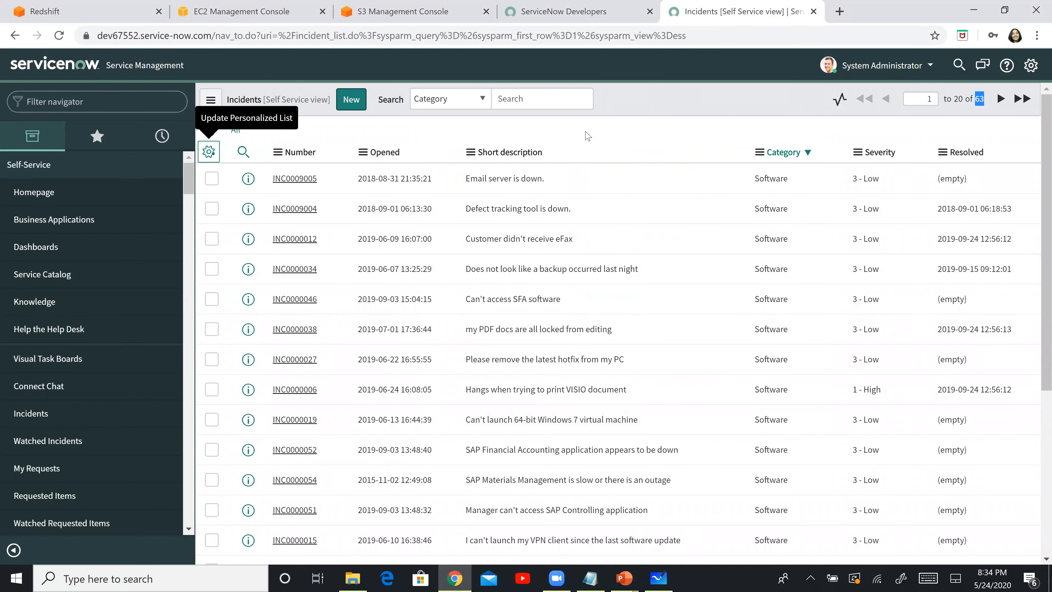
# Switch to the Redshift console and check the node type, size and status of redshift-cluster-1 in the cluster list
pyautogui.click(45, 17)
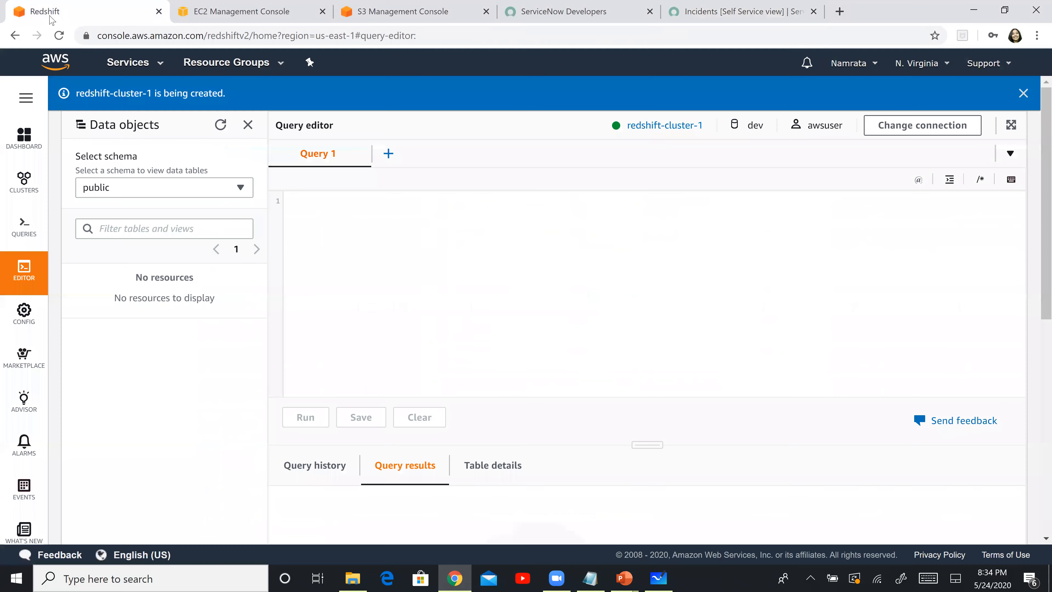
pyautogui.click(7, 147)
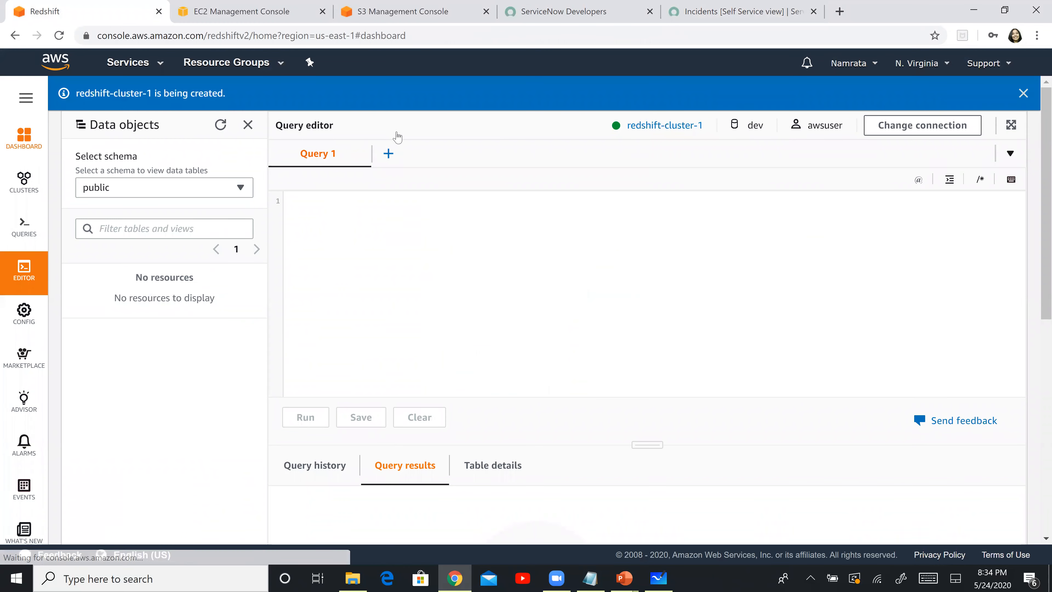
pyautogui.click(30, 189)
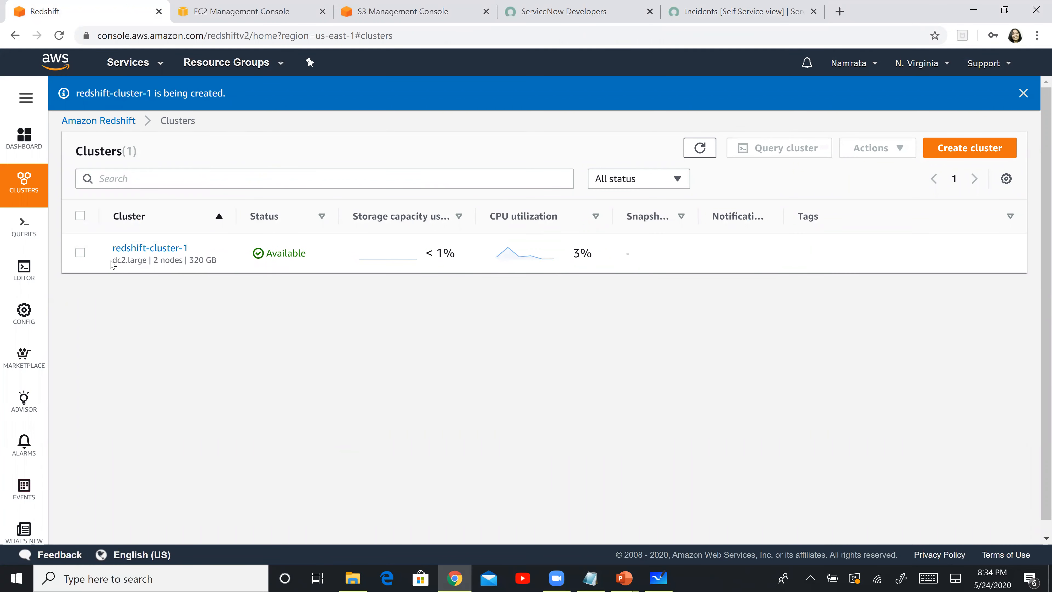
pyautogui.moveTo(112, 260); pyautogui.dragTo(283, 259)
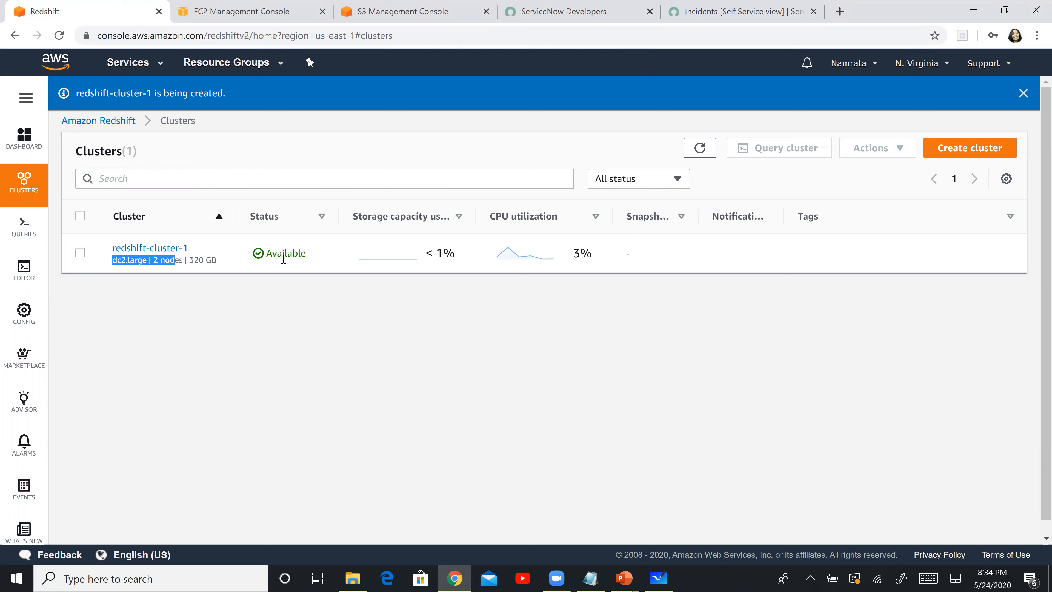
# Check the inbound rules of the default security group in EC2 and the servicenowincidentsdata bucket in S3
pyautogui.click(259, 12)
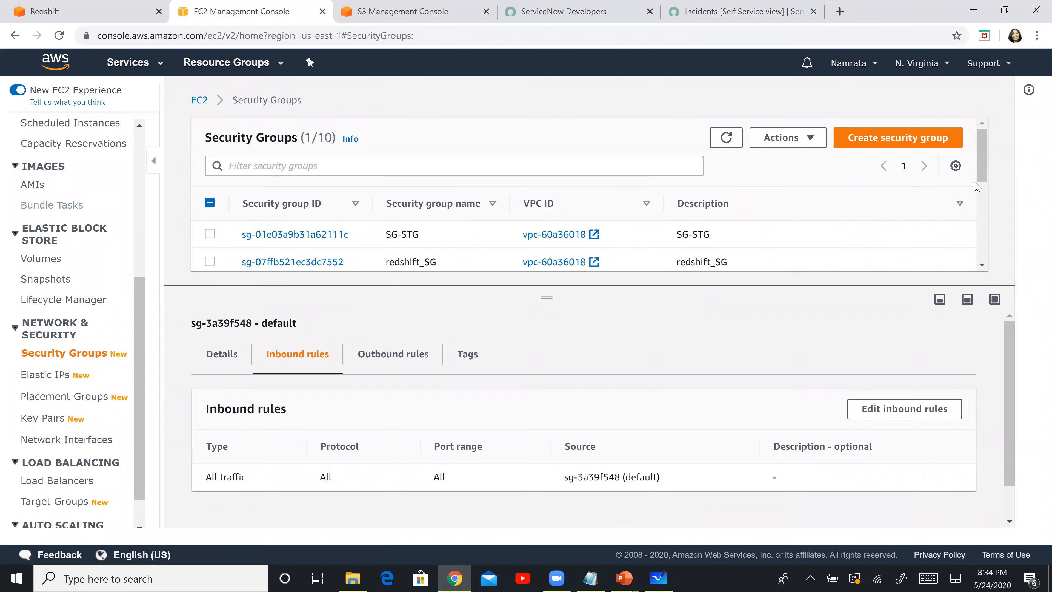
pyautogui.scroll(-3, 986, 236)
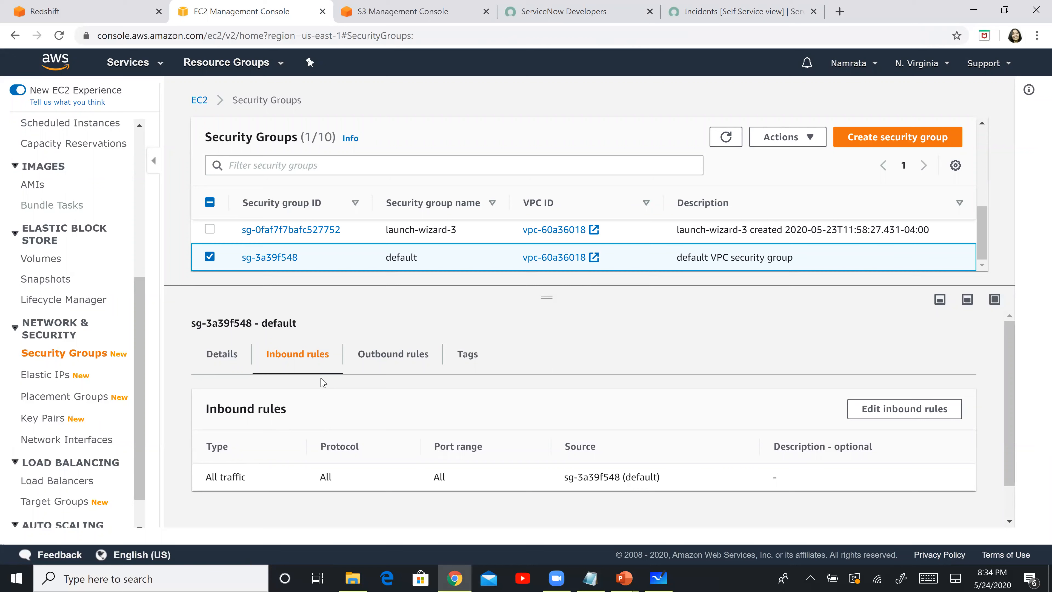
pyautogui.click(394, 15)
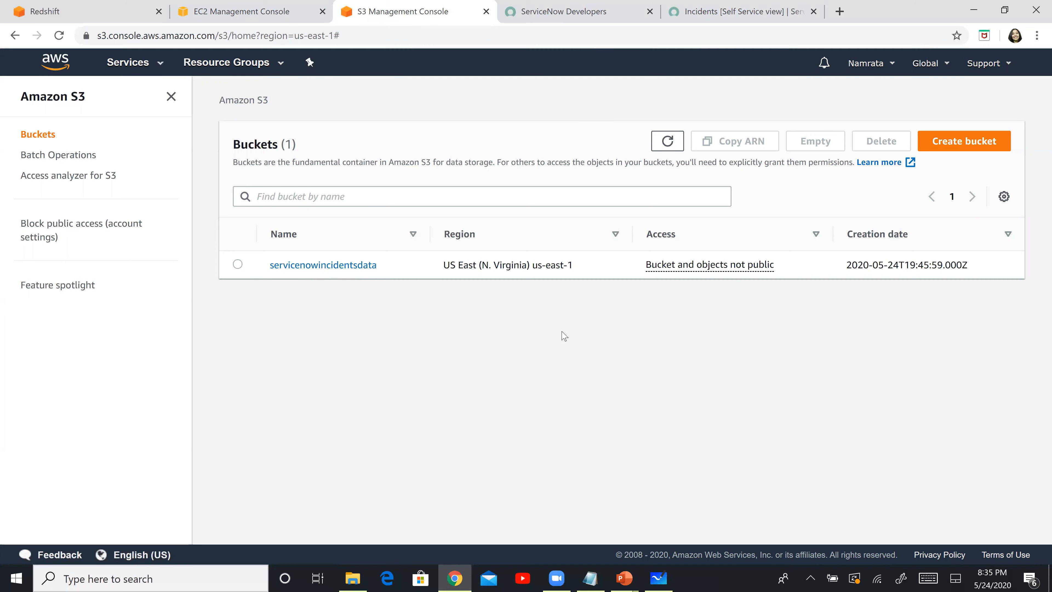
# Switch to the slide show, advance to the "Steps - For Redshift" slide to read it, and return to Chrome
pyautogui.hotkey('alt', 'Tab')
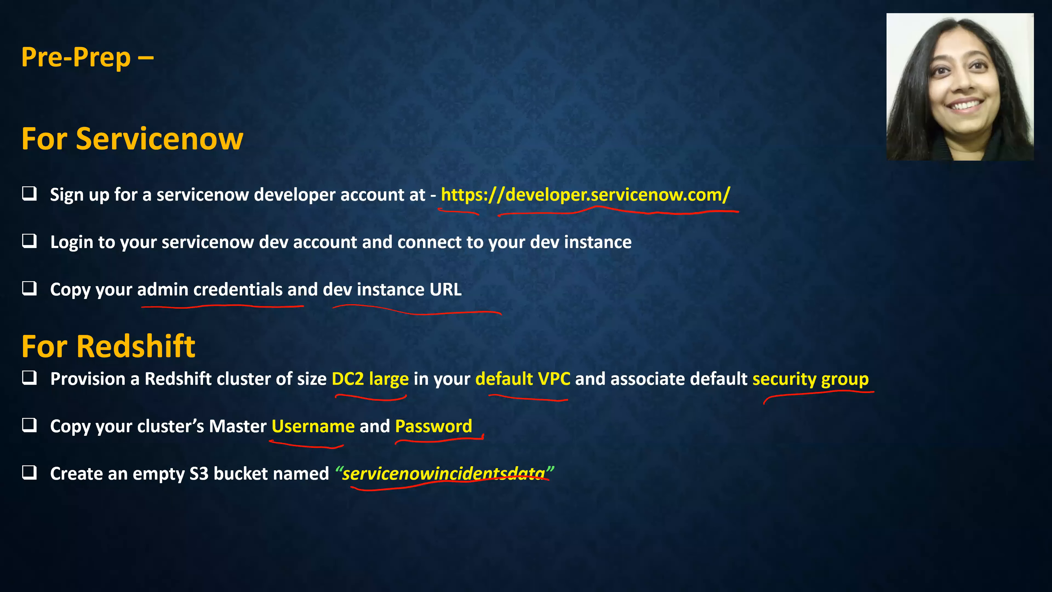
pyautogui.press('Right')
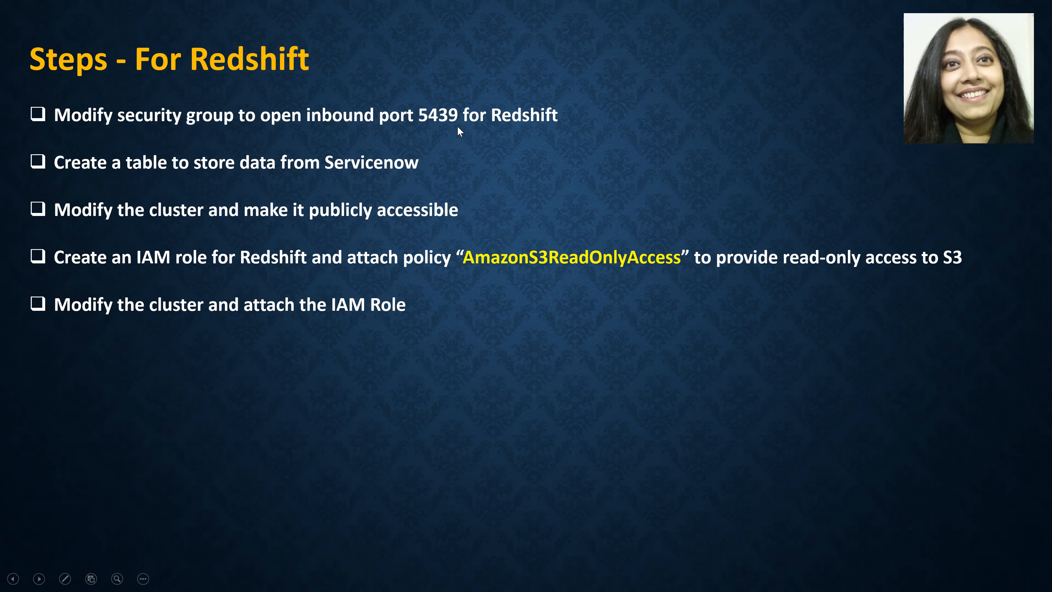
pyautogui.hotkey('alt', 'Tab')
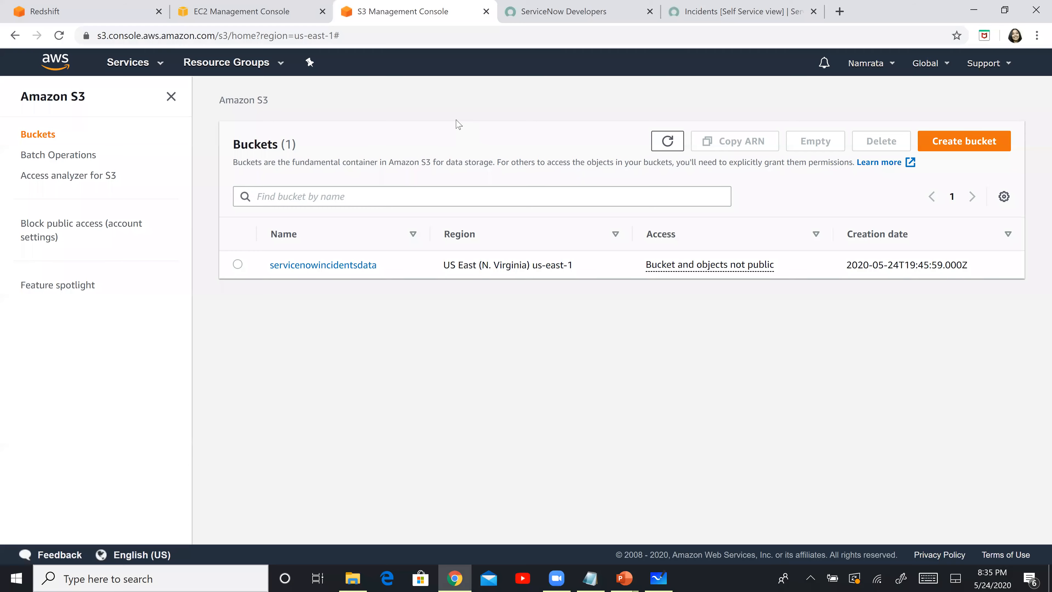
# Edit the inbound rules of the default security group in EC2 and add a rule of type Redshift
pyautogui.click(260, 18)
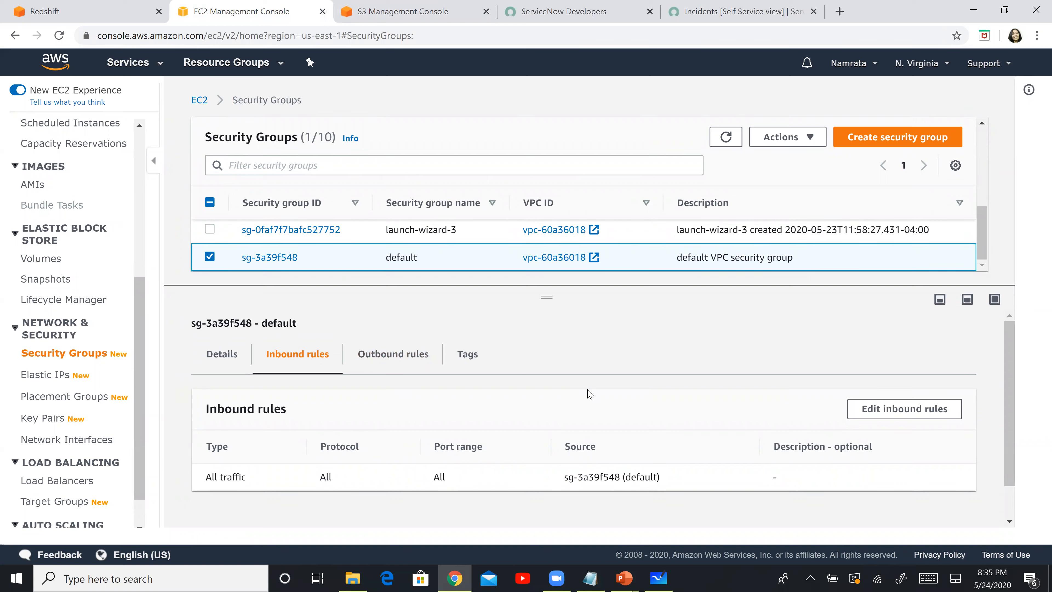
pyautogui.click(927, 410)
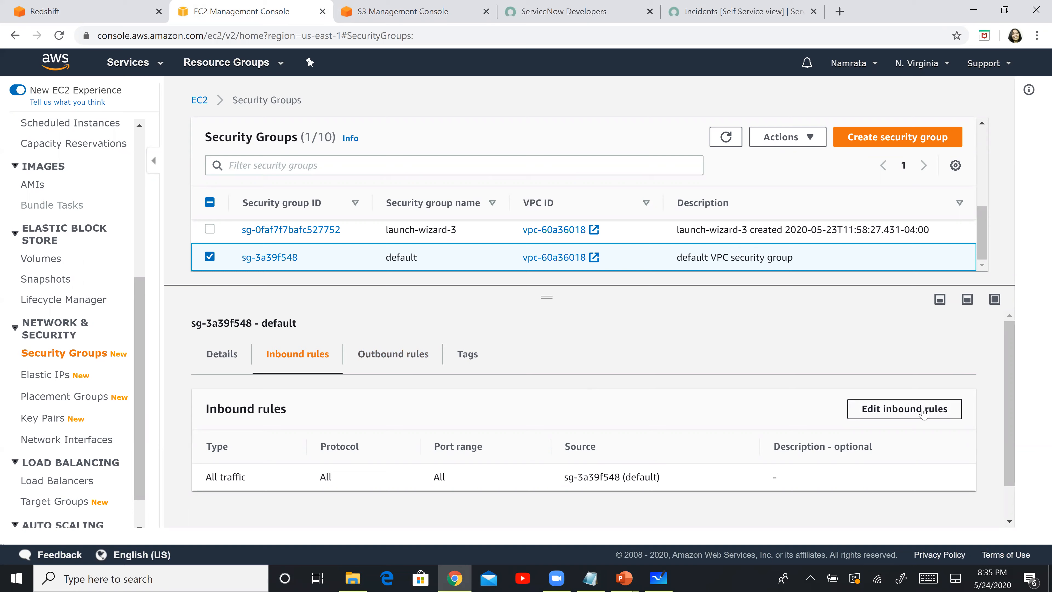
pyautogui.click(922, 412)
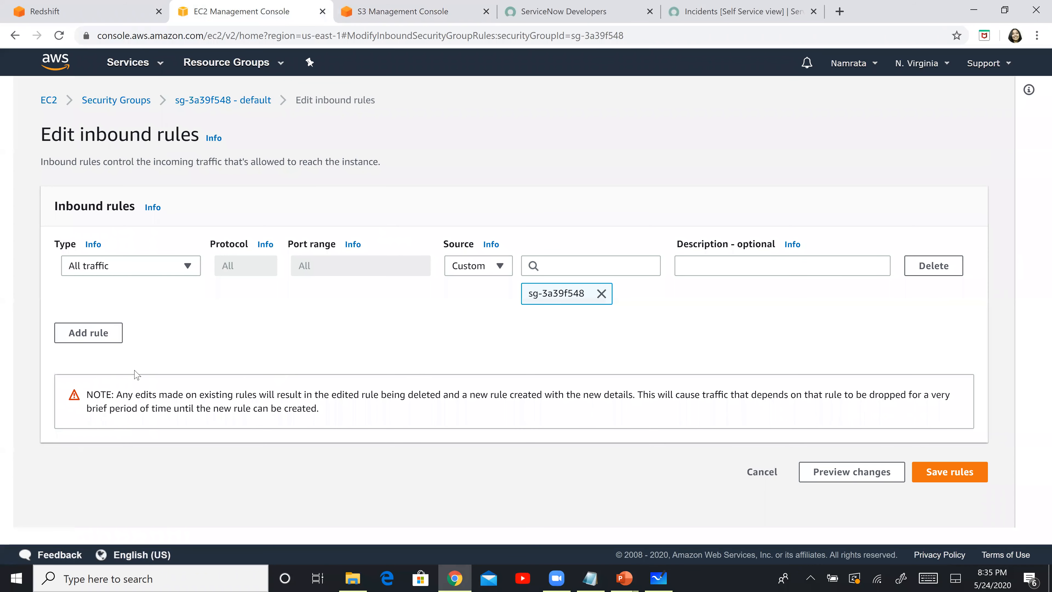
pyautogui.click(97, 339)
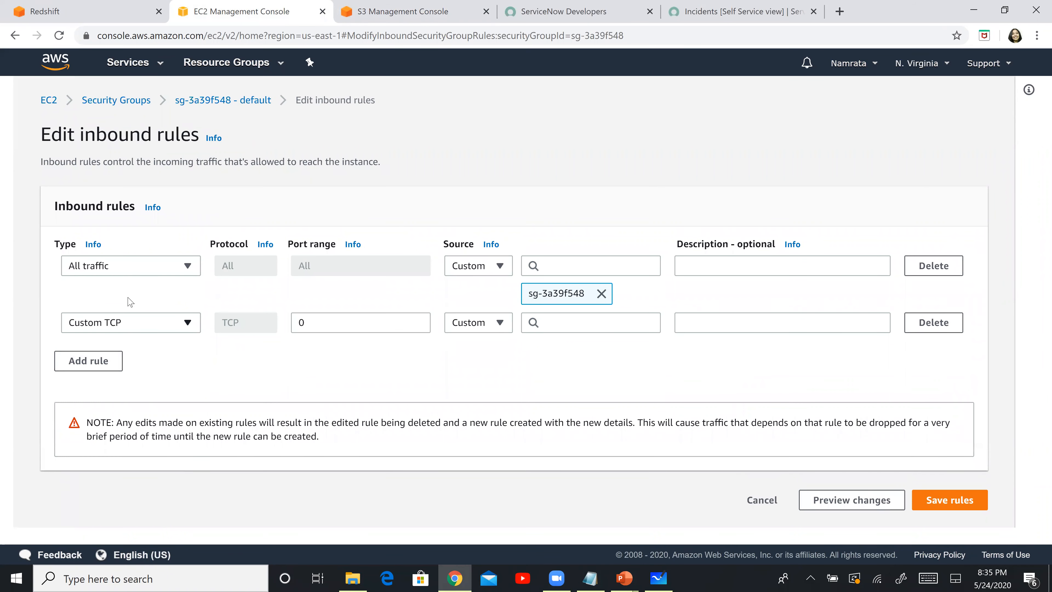
pyautogui.click(128, 336)
pyautogui.scroll(-5, 136, 286)
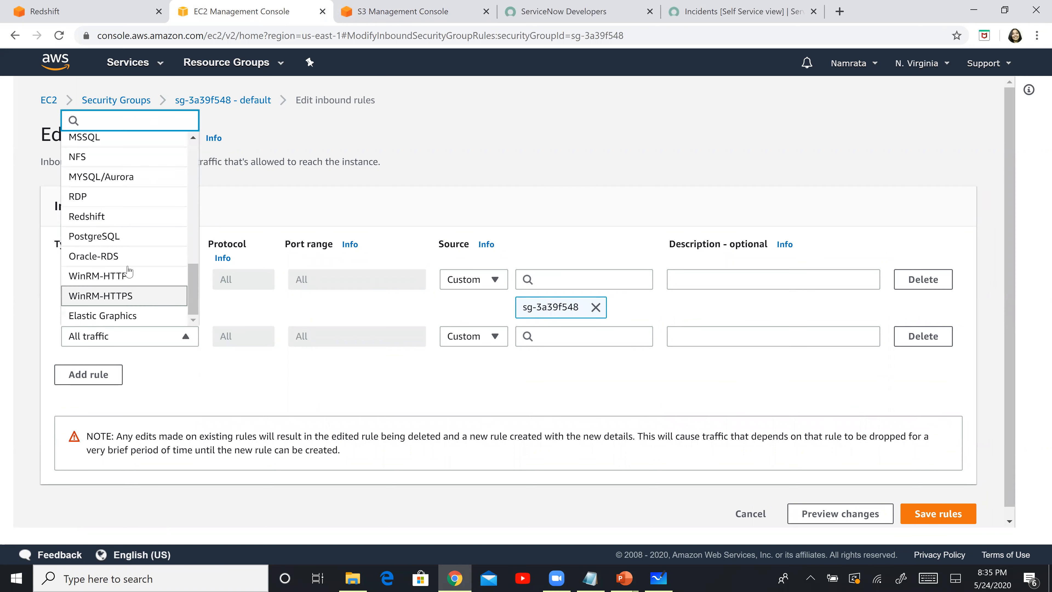
pyautogui.click(104, 215)
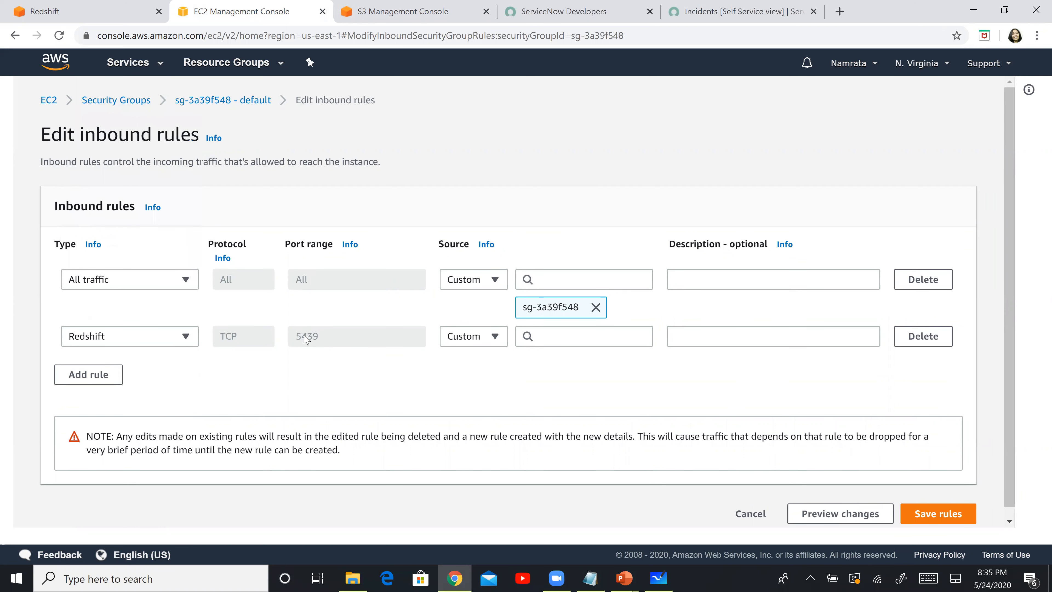
# Set the source of the Redshift rule on port 5439 to 0.0.0.0/0 and save the inbound rules
pyautogui.moveTo(314, 337); pyautogui.dragTo(295, 337)
pyautogui.click(615, 336)
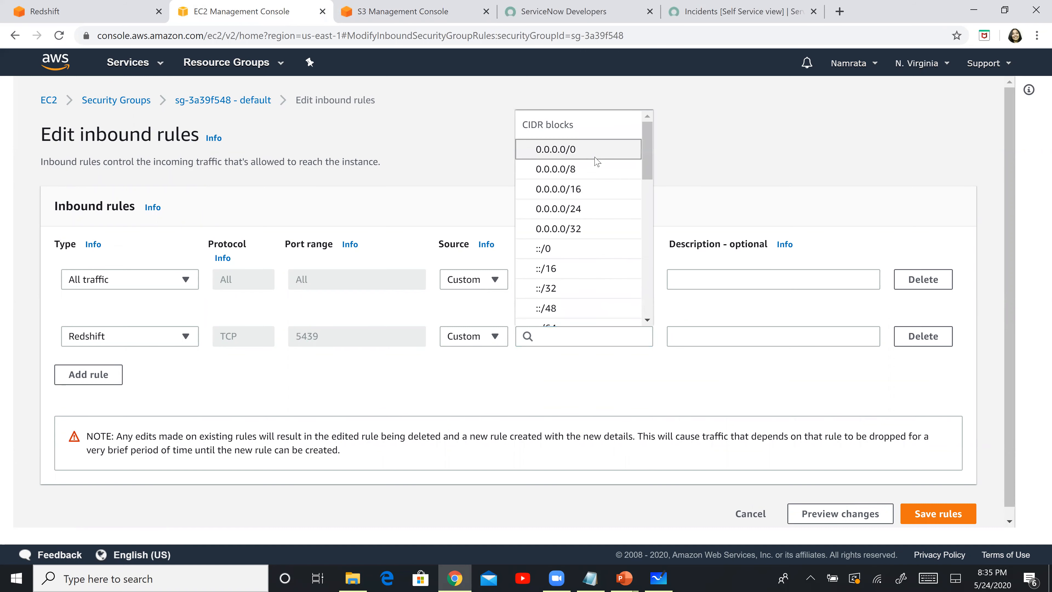
pyautogui.click(588, 150)
pyautogui.scroll(-2, 1006, 506)
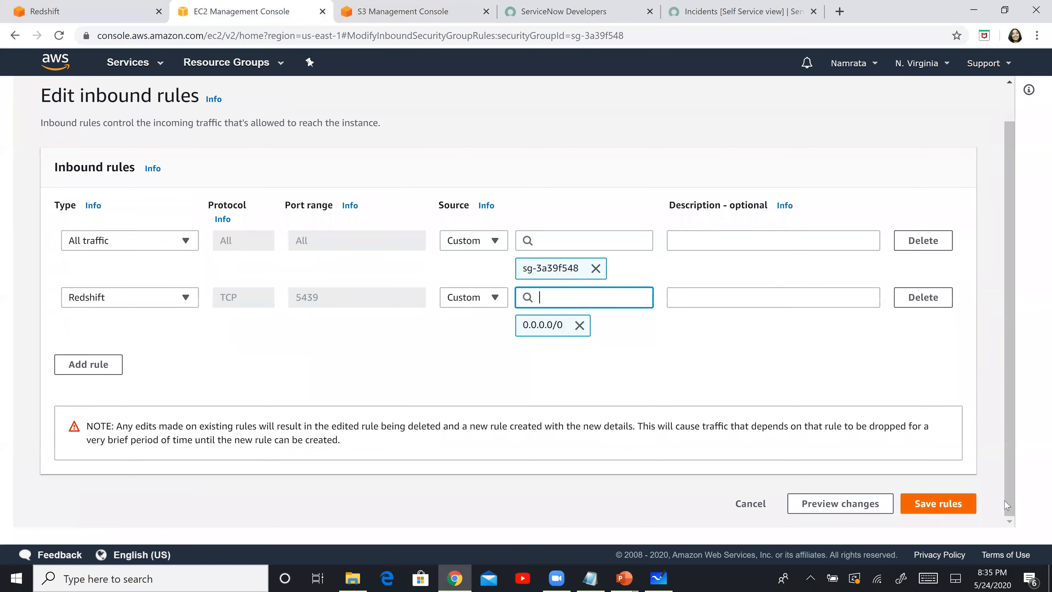
pyautogui.click(949, 501)
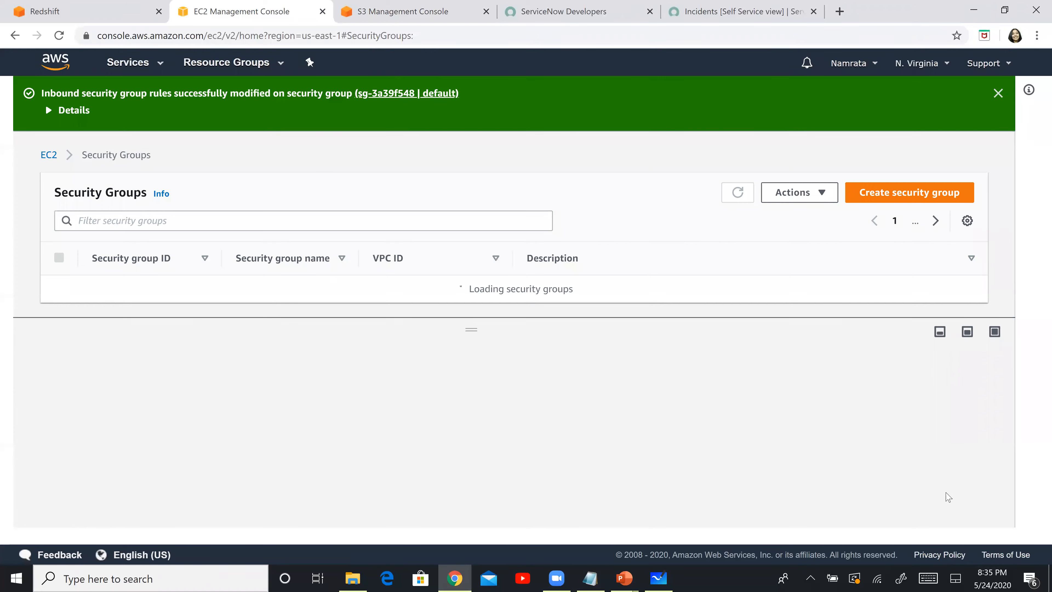
# Switch to the slide show and draw a check mark beside the item about opening inbound port 5439
pyautogui.hotkey('alt', 'Tab')
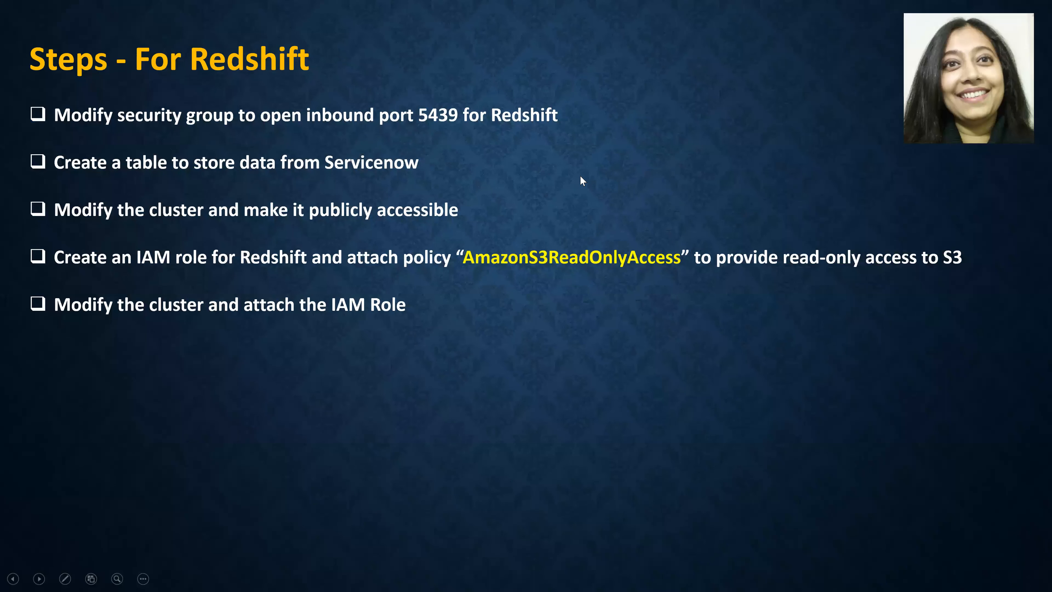
pyautogui.moveTo(578, 129); pyautogui.dragTo(643, 88)
# Switch to the Notepad notes and review the create table statement for incidents with ID, category, resolved_date and severity
pyautogui.hotkey('alt', 'Tab')
pyautogui.hotkey('alt', 'Tab')
pyautogui.hotkey('alt', 'Tab')
pyautogui.hotkey('alt', 'Tab')
pyautogui.hotkey('alt', 'Tab')
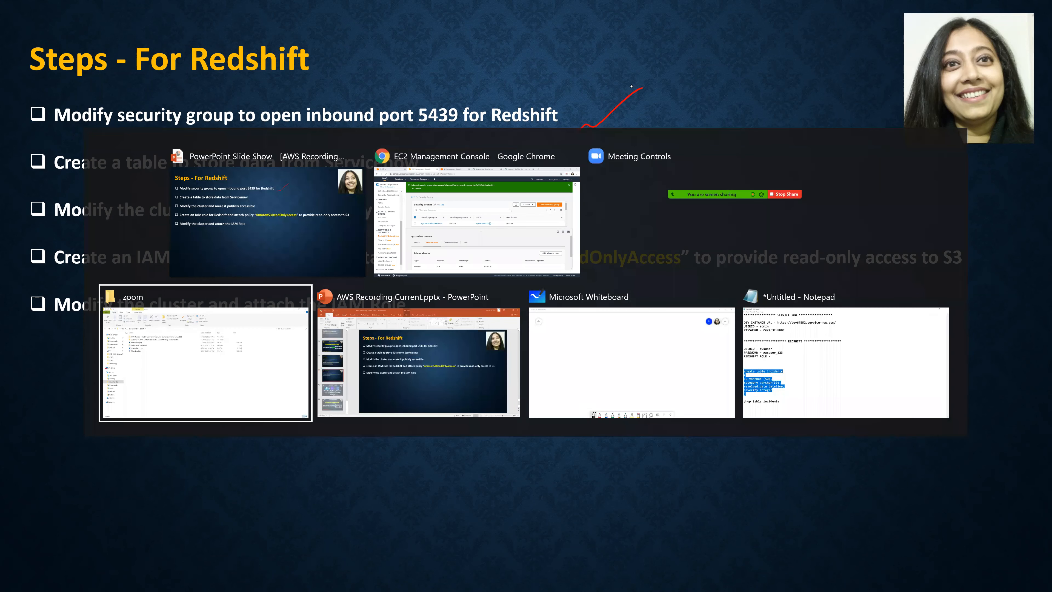
pyautogui.hotkey('alt', 'Tab')
pyautogui.hotkey('alt', 'Tab')
pyautogui.hotkey('alt', 'Tab')
pyautogui.hotkey('alt', 'Tab')
pyautogui.hotkey('alt', 'Tab')
pyautogui.hotkey('alt', 'Tab')
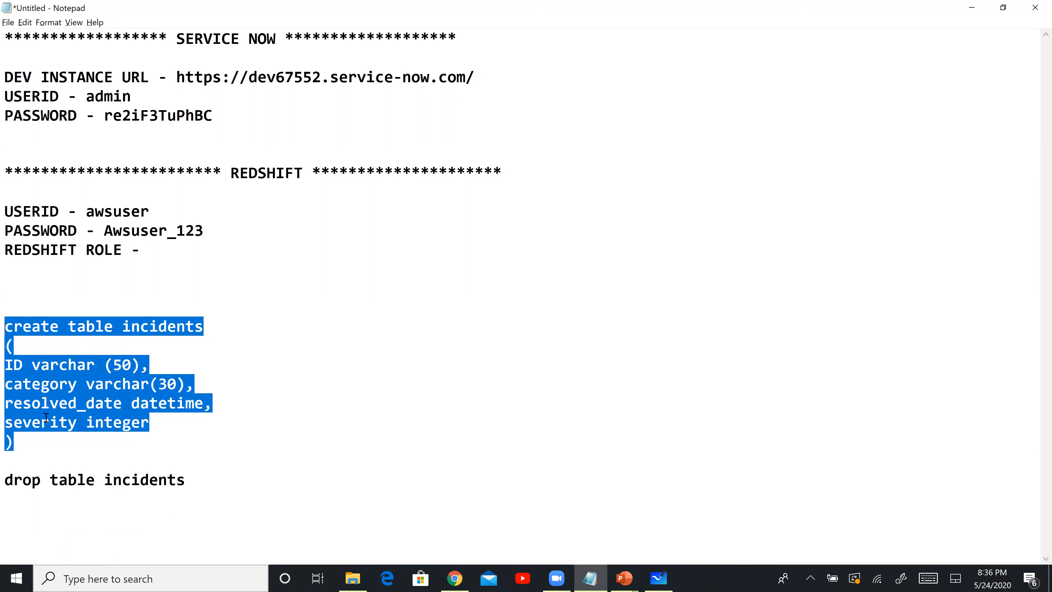
# Switch to the Redshift console in Chrome, open the query editor and dismiss the cluster creation notice
pyautogui.hotkey('alt', 'Tab')
pyautogui.hotkey('alt', 'Tab')
pyautogui.hotkey('alt', 'Tab')
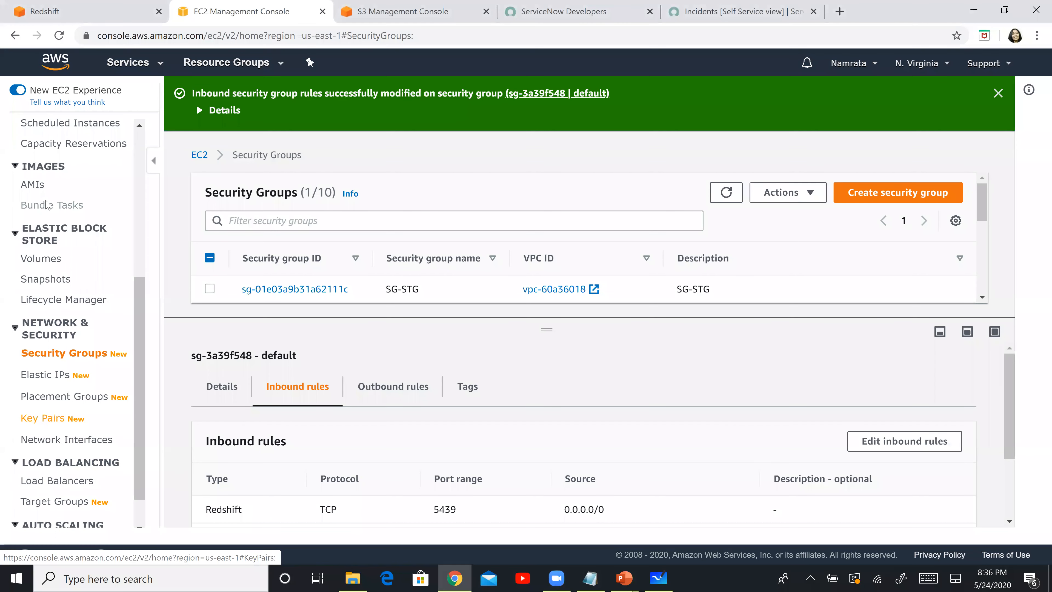
pyautogui.click(55, 9)
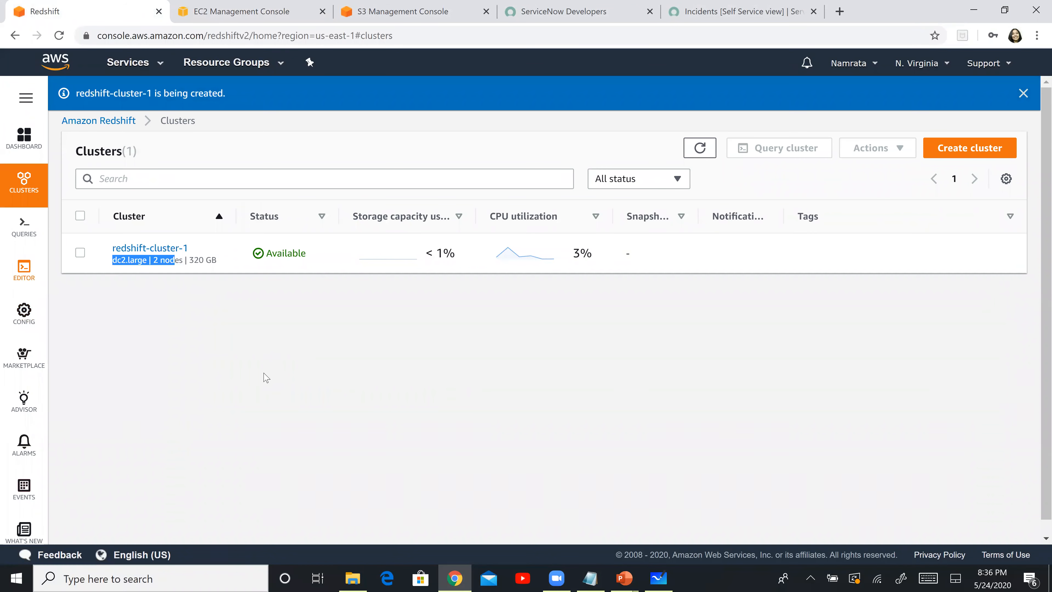
pyautogui.click(25, 273)
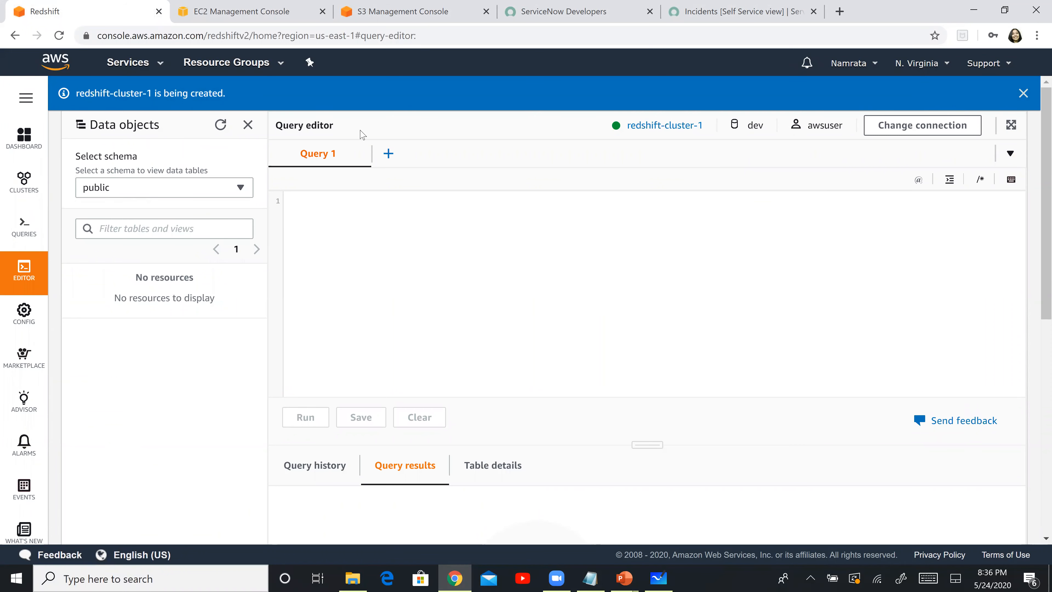
pyautogui.click(1023, 93)
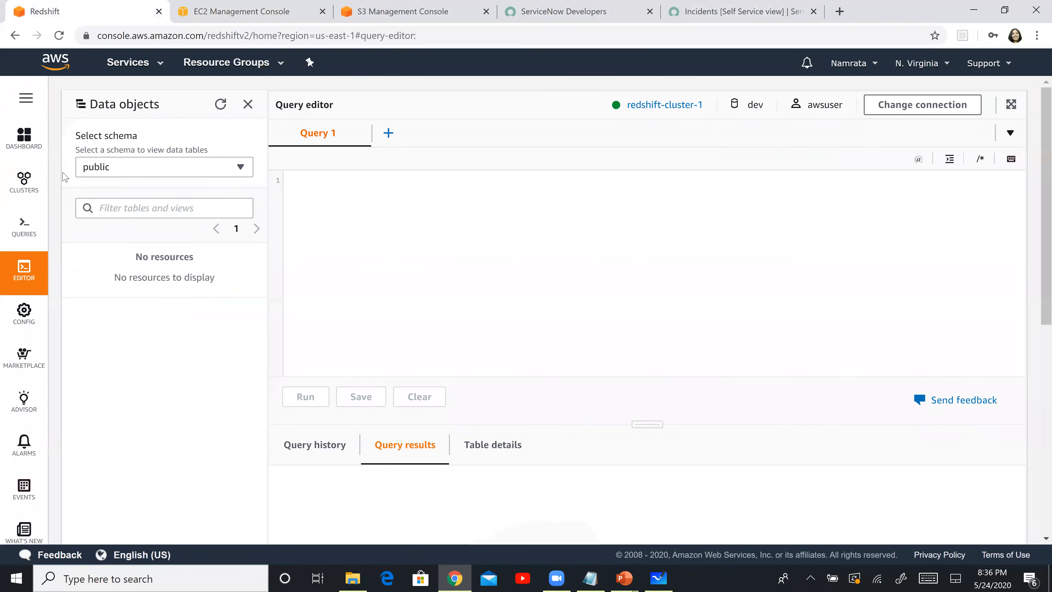
# Look at the tables of the information_schema schema and return to the public schema
pyautogui.click(153, 169)
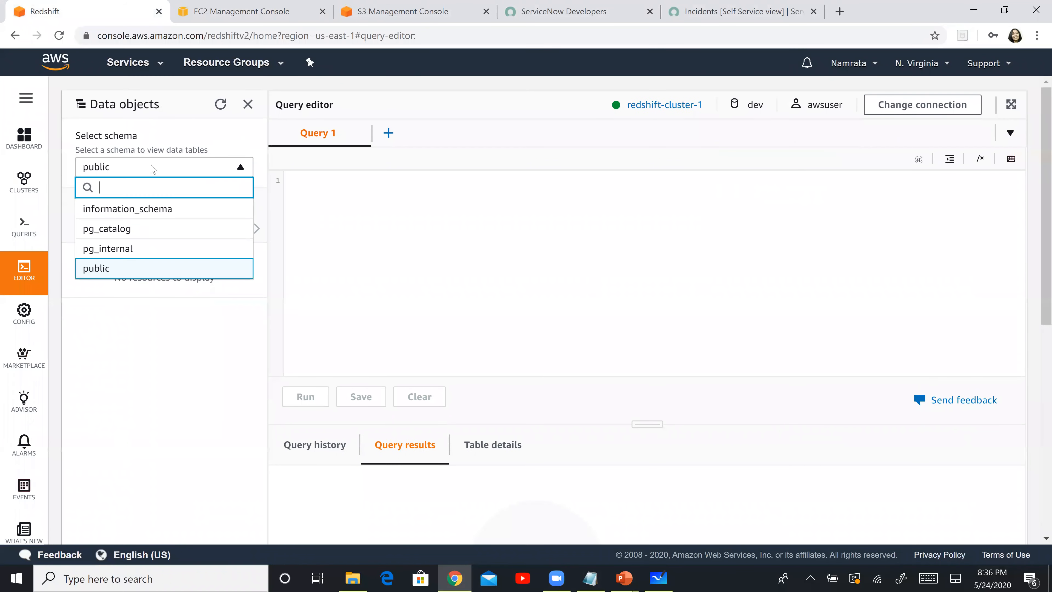
pyautogui.click(123, 210)
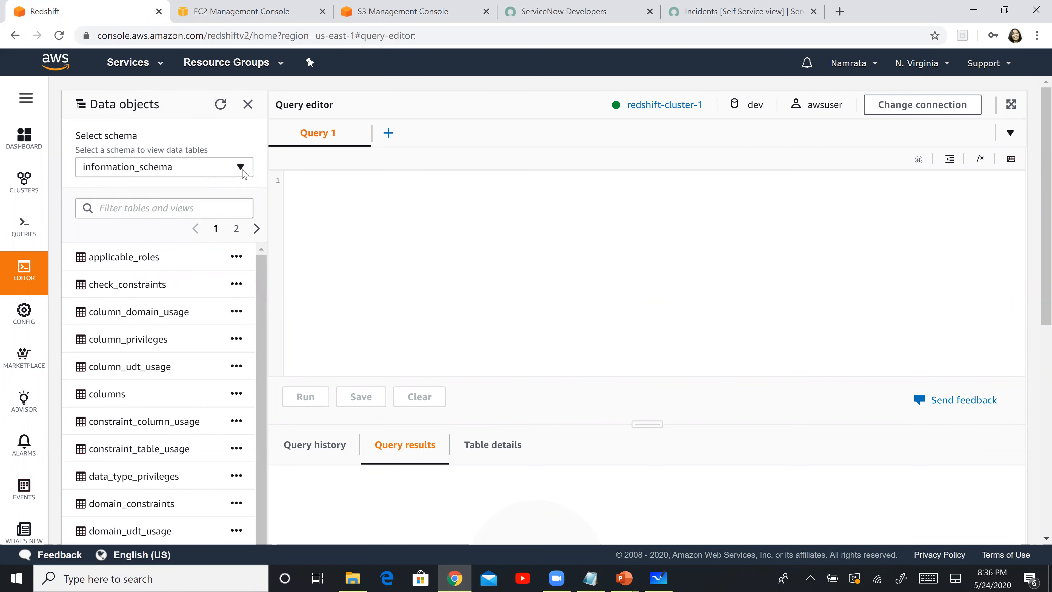
pyautogui.click(242, 170)
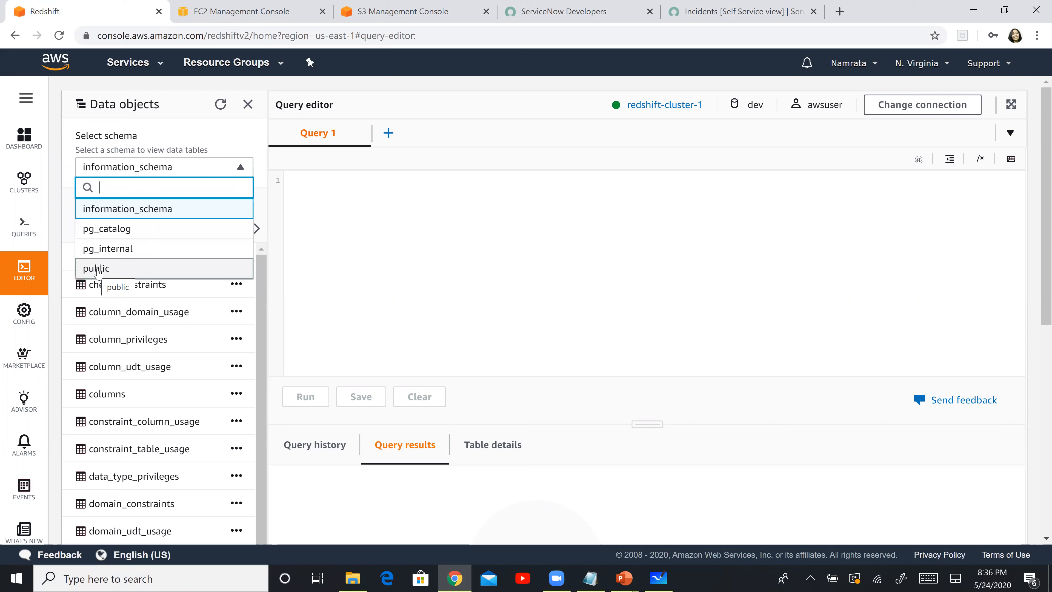
pyautogui.click(98, 270)
# Create the incidents table with ID varchar (50), category varchar(30), resolved_date datetime and severity integer, and show its columns
pyautogui.click(365, 225)
pyautogui.write('create table incidents ( ID varchar (50), category varchar(30), resolved_date datetime, severity integer )')
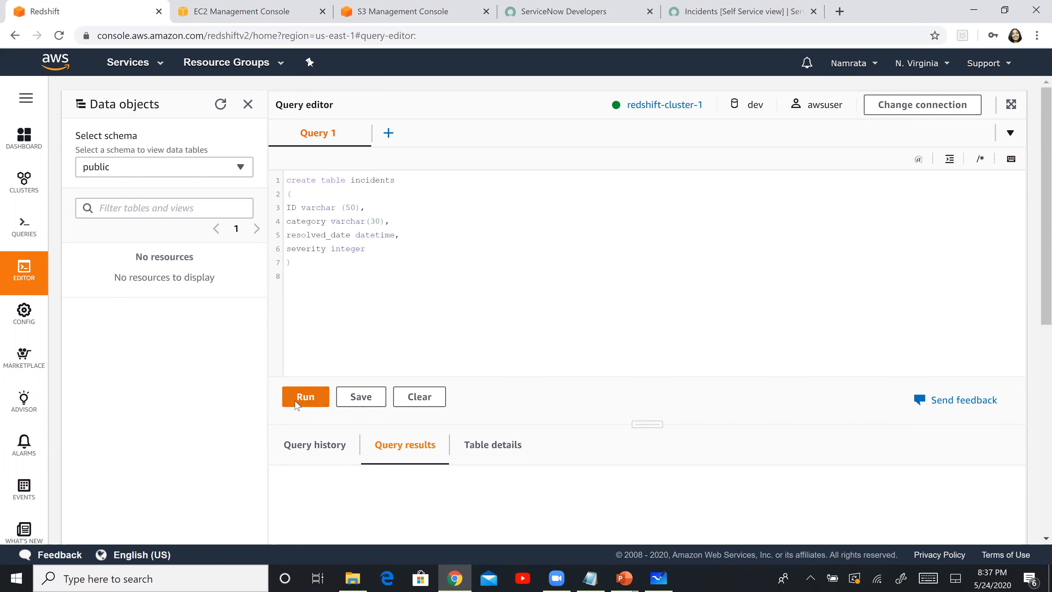
pyautogui.click(300, 393)
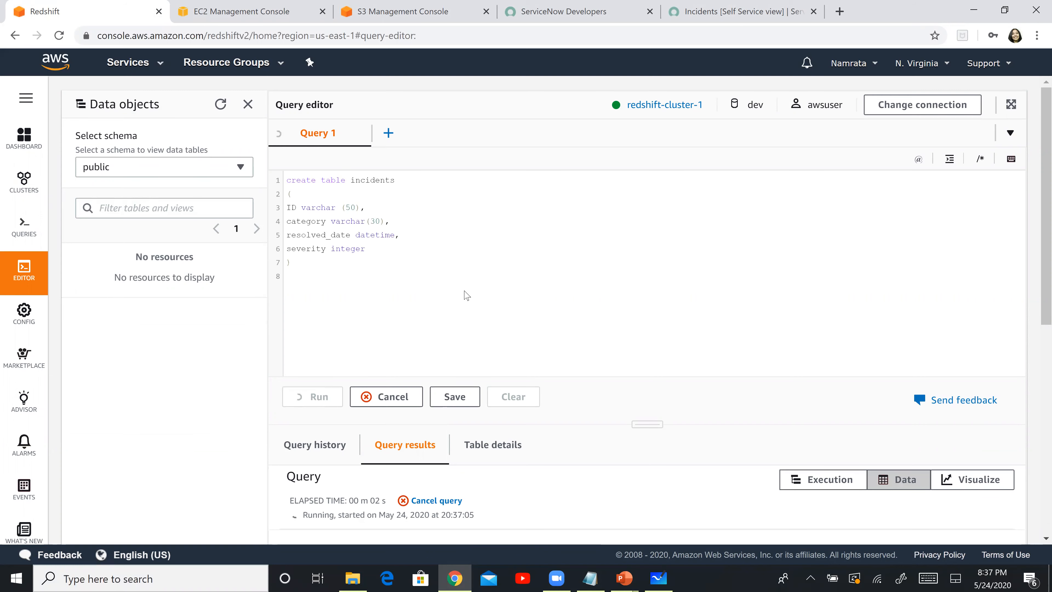
pyautogui.moveTo(466, 292); pyautogui.dragTo(331, 249)
pyautogui.moveTo(273, 216); pyautogui.dragTo(279, 182)
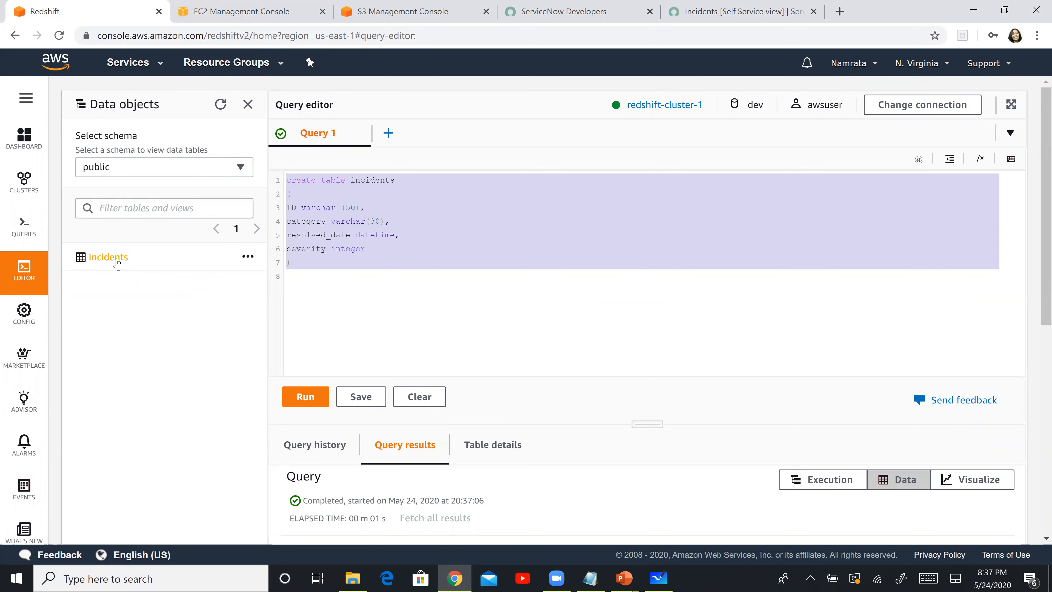
pyautogui.click(108, 256)
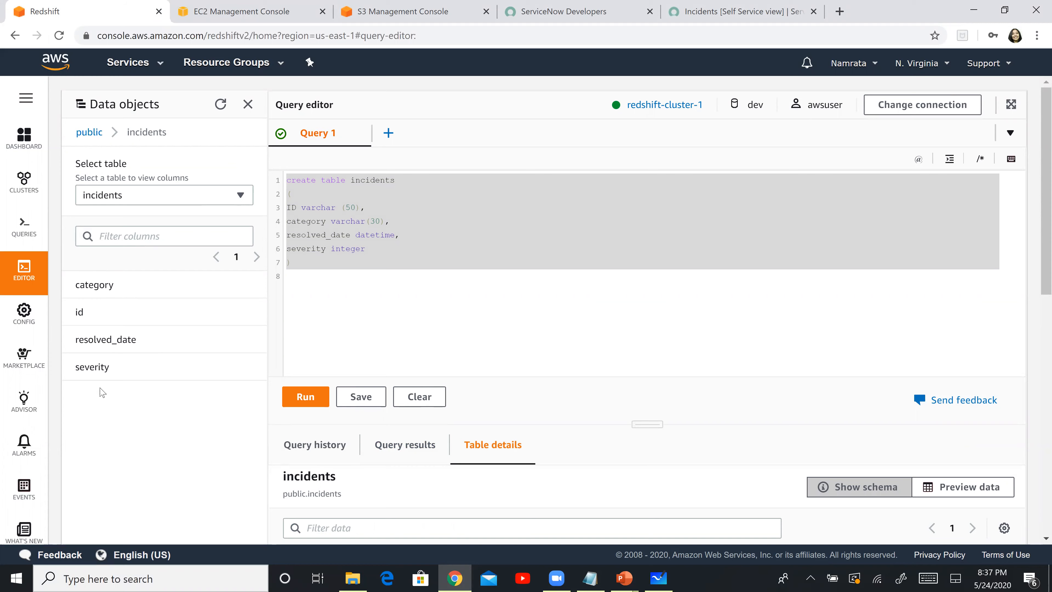
# Switch to the slide show and draw a check mark beside the item about creating a table for the ServiceNow data
pyautogui.hotkey('alt', 'Tab')
pyautogui.hotkey('alt', 'Tab')
pyautogui.hotkey('alt', 'Tab')
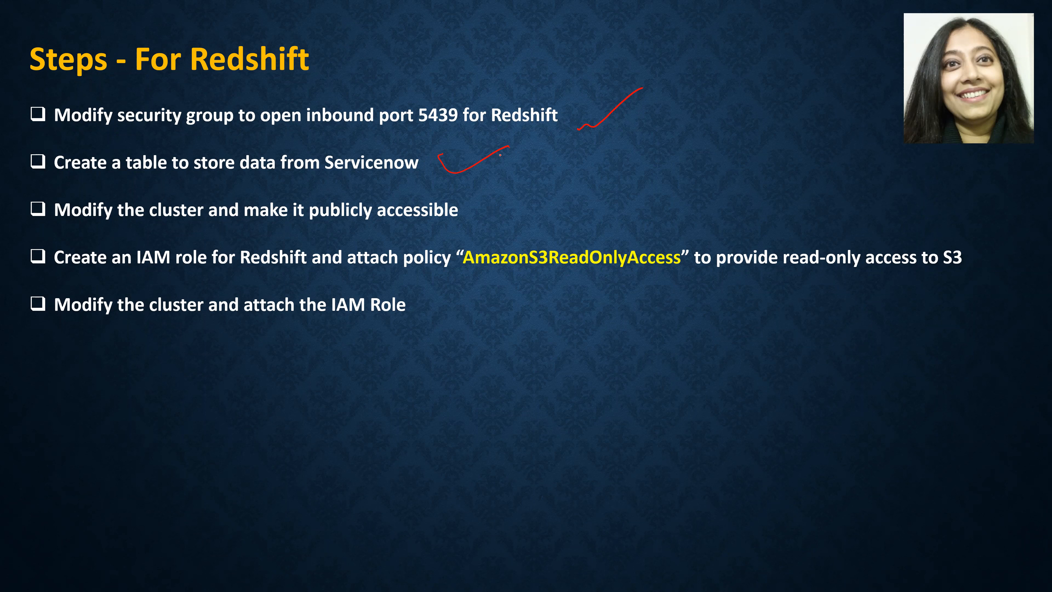
# Underline "publicly accessible" on the slide and handwrite "502 Bad Gateway" beside it in red ink
pyautogui.moveTo(319, 227); pyautogui.dragTo(474, 229)
pyautogui.moveTo(571, 177); pyautogui.dragTo(668, 174)
pyautogui.moveTo(715, 141)
pyautogui.mouseDown()
pyautogui.moveTo(723, 150)
pyautogui.moveTo(749, 141)
pyautogui.mouseUp()
pyautogui.moveTo(671, 185); pyautogui.dragTo(690, 222)
pyautogui.moveTo(683, 182); pyautogui.dragTo(717, 203)
pyautogui.moveTo(722, 166)
pyautogui.mouseDown()
pyautogui.moveTo(737, 194)
pyautogui.moveTo(811, 164)
pyautogui.mouseUp()
pyautogui.moveTo(815, 159); pyautogui.dragTo(881, 142)
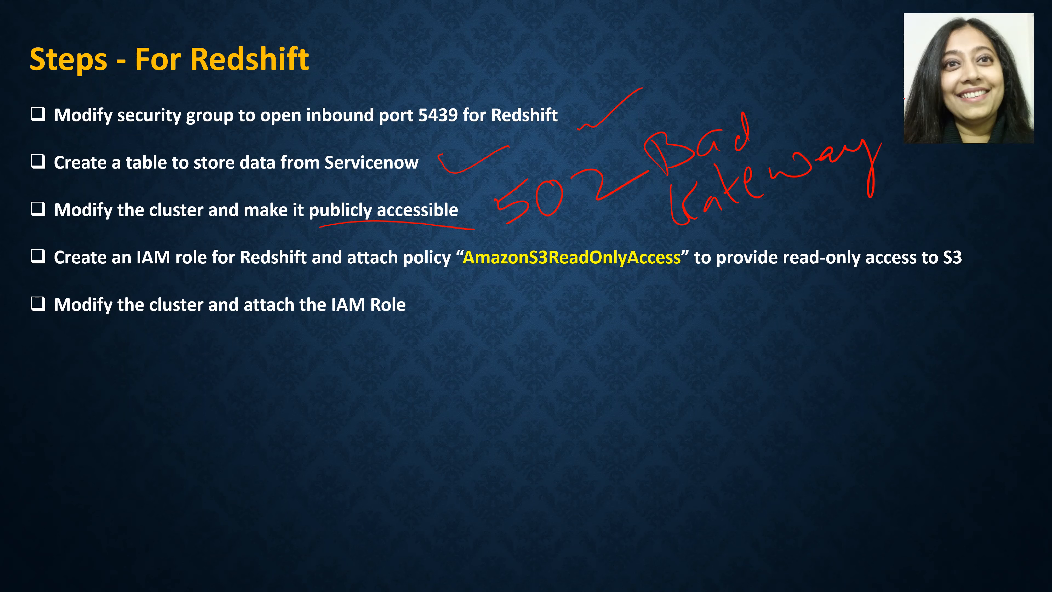
# Switch to Microsoft Whiteboard and draw a black cloud with a red database cylinder inside it
pyautogui.hotkey('alt', 'Tab')
pyautogui.hotkey('alt', 'Tab')
pyautogui.hotkey('alt', 'Tab')
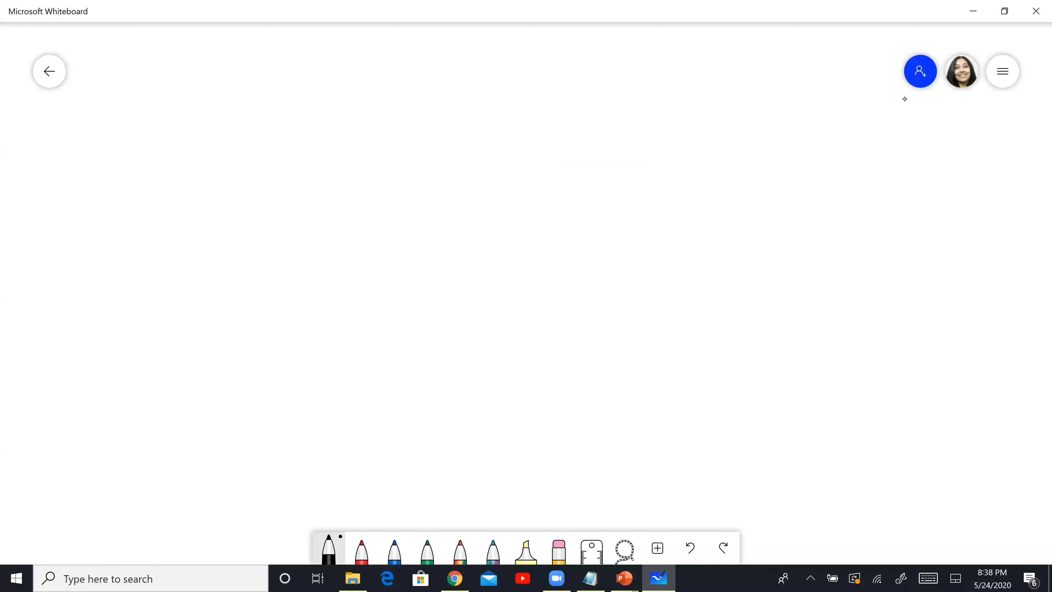
pyautogui.click(328, 549)
pyautogui.moveTo(699, 375)
pyautogui.mouseDown()
pyautogui.moveTo(763, 354)
pyautogui.moveTo(989, 342)
pyautogui.moveTo(707, 365)
pyautogui.moveTo(951, 178)
pyautogui.moveTo(1007, 336)
pyautogui.mouseUp()
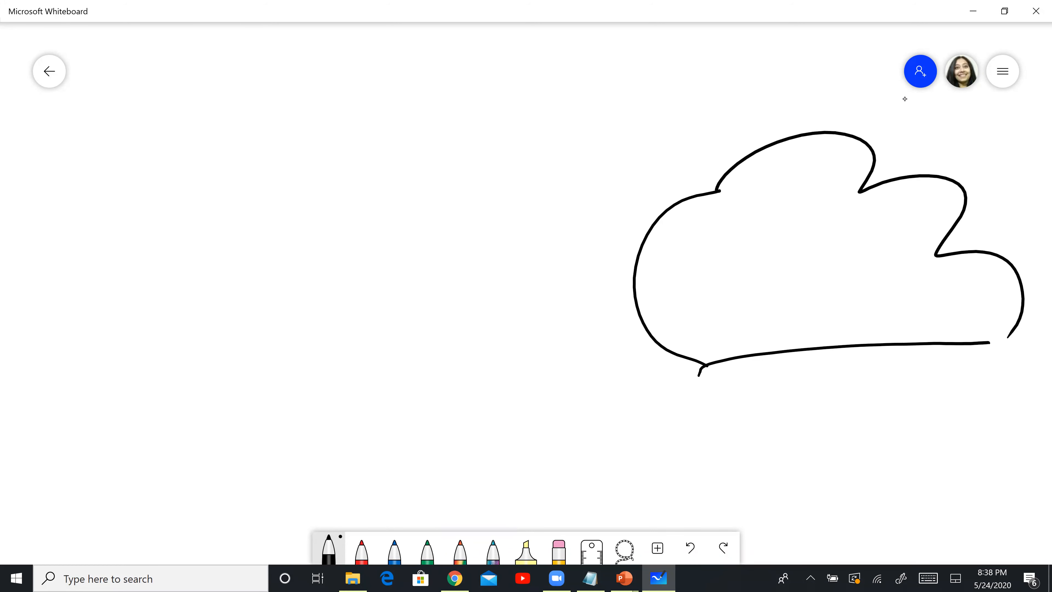
pyautogui.click(362, 549)
pyautogui.moveTo(752, 238)
pyautogui.mouseDown()
pyautogui.moveTo(794, 245)
pyautogui.moveTo(759, 239)
pyautogui.moveTo(805, 305)
pyautogui.mouseUp()
pyautogui.moveTo(807, 221)
pyautogui.mouseDown()
pyautogui.moveTo(825, 301)
pyautogui.moveTo(789, 308)
pyautogui.mouseUp()
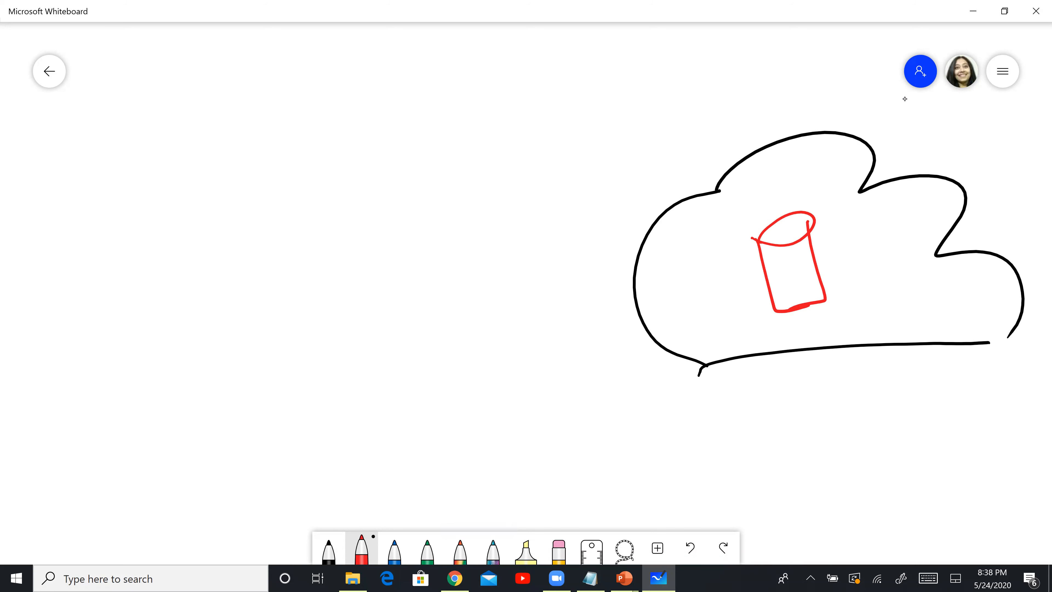
# Handwrite "App Flow" in blue ink on the empty side of the whiteboard, away from the cloud
pyautogui.click(394, 549)
pyautogui.moveTo(51, 293)
pyautogui.mouseDown()
pyautogui.moveTo(82, 336)
pyautogui.moveTo(96, 300)
pyautogui.moveTo(140, 296)
pyautogui.mouseUp()
pyautogui.moveTo(115, 150); pyautogui.dragTo(101, 180)
pyautogui.moveTo(104, 184); pyautogui.dragTo(146, 229)
pyautogui.moveTo(138, 171); pyautogui.dragTo(121, 204)
pyautogui.moveTo(129, 127); pyautogui.dragTo(178, 198)
pyautogui.moveTo(178, 126)
pyautogui.mouseDown()
pyautogui.moveTo(176, 157)
pyautogui.moveTo(184, 136)
pyautogui.mouseUp()
pyautogui.moveTo(199, 120)
pyautogui.mouseDown()
pyautogui.moveTo(212, 132)
pyautogui.moveTo(224, 96)
pyautogui.mouseUp()
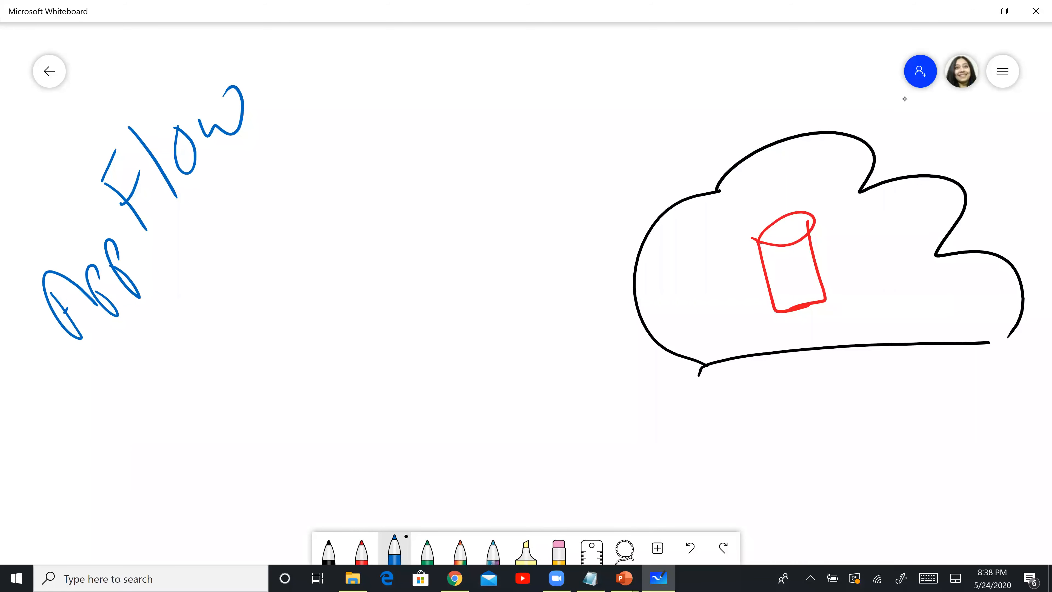
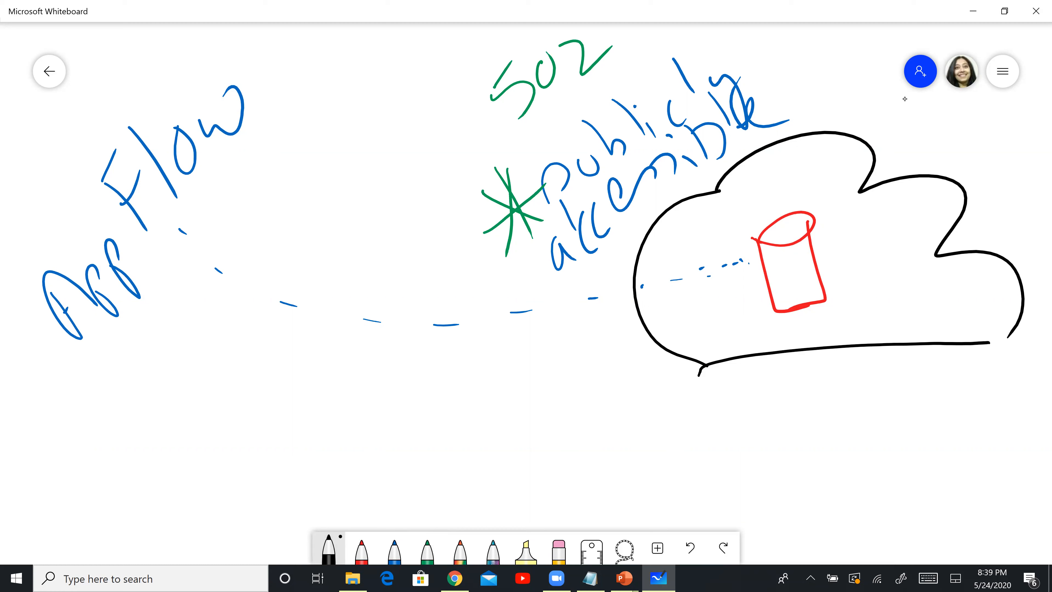
# Draw a black wavy stroke down to the cloud's top and handwrite an underlined "5439" beside "502"
pyautogui.moveTo(741, 52)
pyautogui.mouseDown()
pyautogui.moveTo(794, 79)
pyautogui.moveTo(812, 132)
pyautogui.mouseUp()
pyautogui.moveTo(320, 109)
pyautogui.mouseDown()
pyautogui.moveTo(340, 70)
pyautogui.moveTo(331, 163)
pyautogui.mouseUp()
pyautogui.moveTo(346, 76); pyautogui.dragTo(379, 124)
pyautogui.moveTo(369, 65)
pyautogui.mouseDown()
pyautogui.moveTo(383, 78)
pyautogui.moveTo(375, 123)
pyautogui.mouseUp()
pyautogui.moveTo(419, 33)
pyautogui.mouseDown()
pyautogui.moveTo(411, 54)
pyautogui.moveTo(441, 98)
pyautogui.mouseUp()
pyautogui.moveTo(482, 57); pyautogui.dragTo(330, 202)
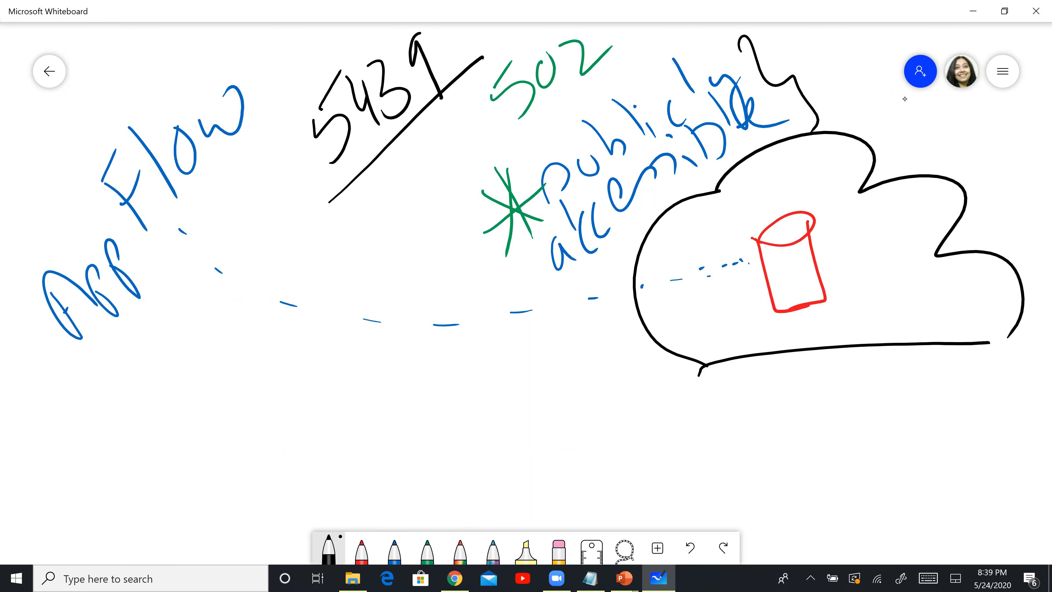
# Switch to the Redshift console and make redshift-cluster-1 publicly accessible with the Elastic IP address set to None
pyautogui.hotkey('alt', 'Tab')
pyautogui.hotkey('alt', 'Tab')
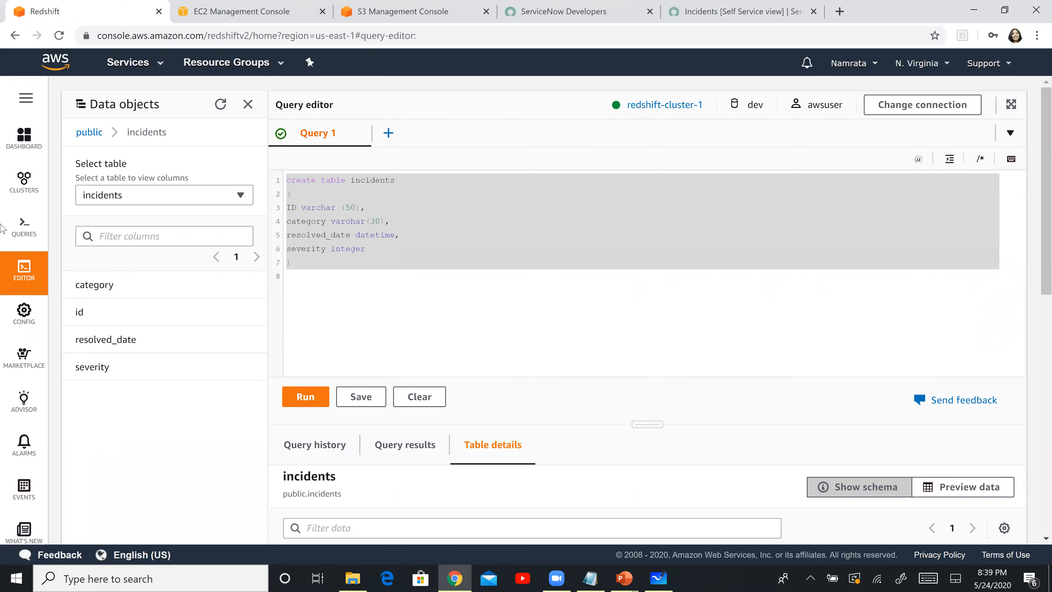
pyautogui.moveTo(24, 183)
pyautogui.click(81, 187)
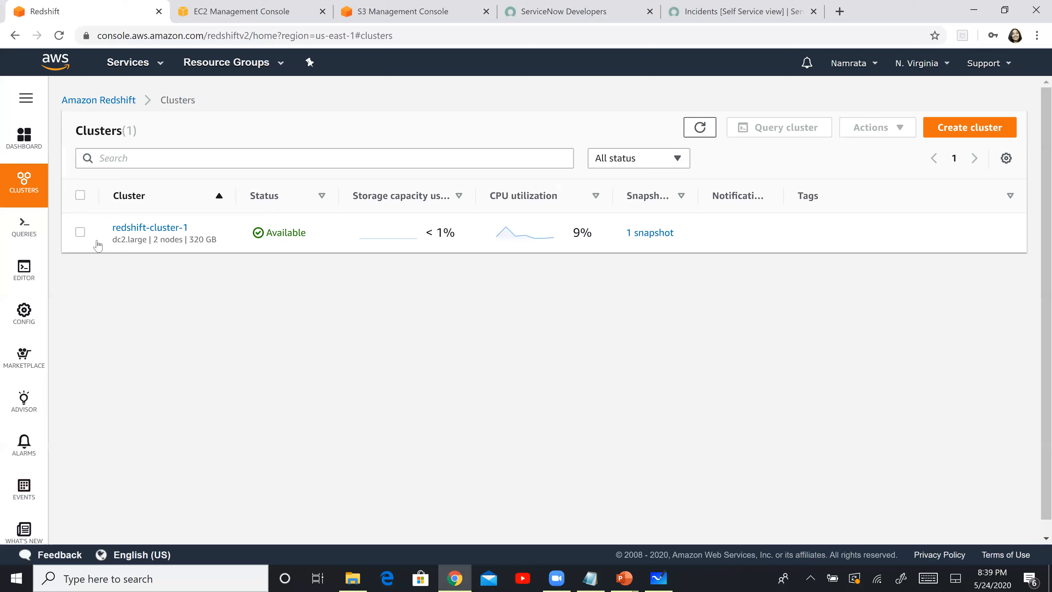
pyautogui.click(81, 233)
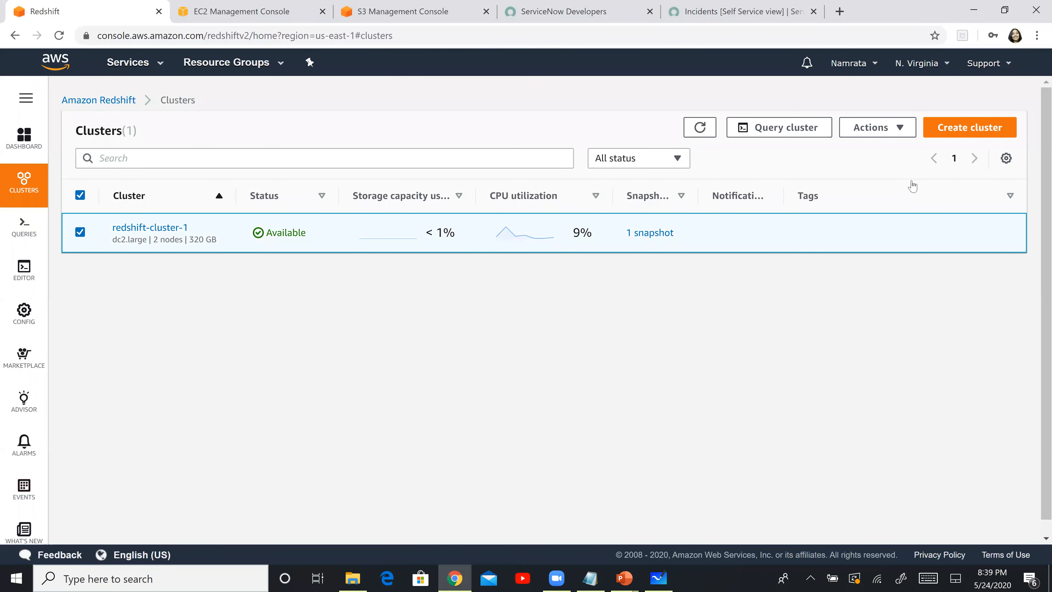
pyautogui.click(877, 129)
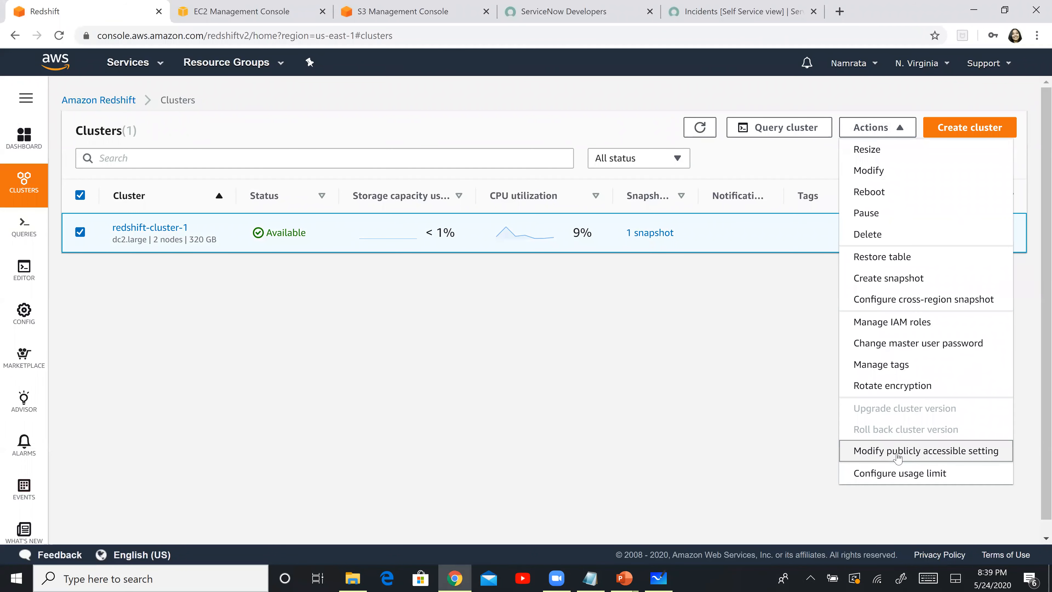
pyautogui.click(924, 452)
pyautogui.click(356, 338)
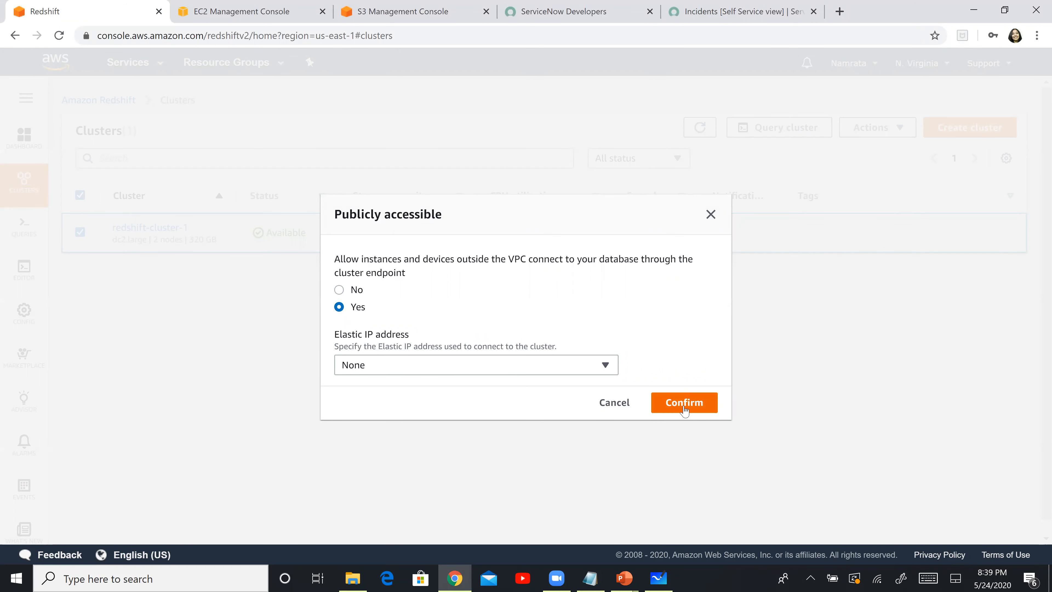
pyautogui.click(683, 408)
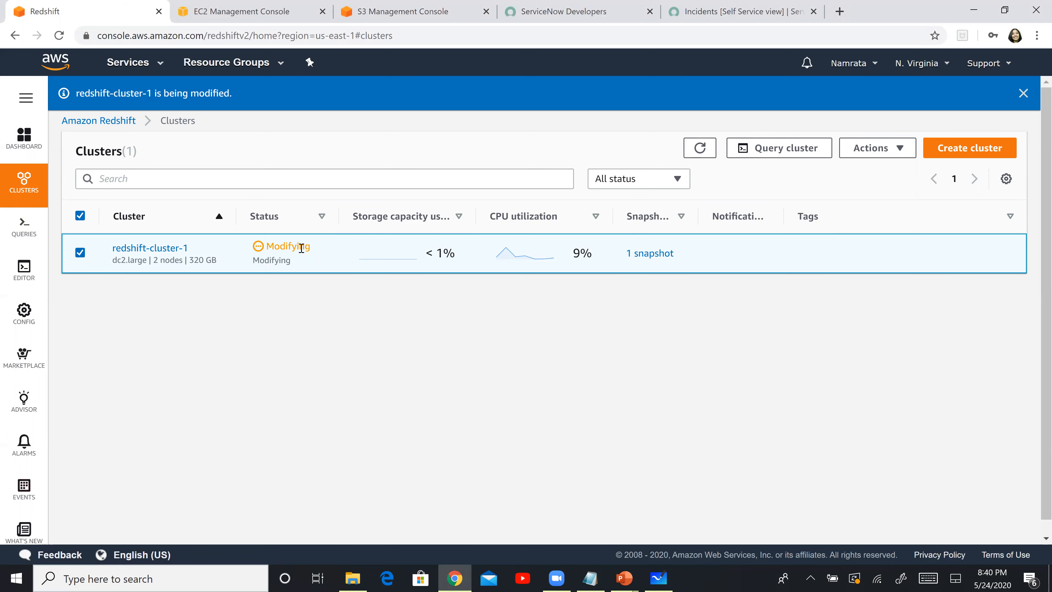
# Switch to the slide show and mark the IAM role and AmazonS3ReadOnlyAccess policy wording in red ink
pyautogui.hotkey('alt', 'Tab')
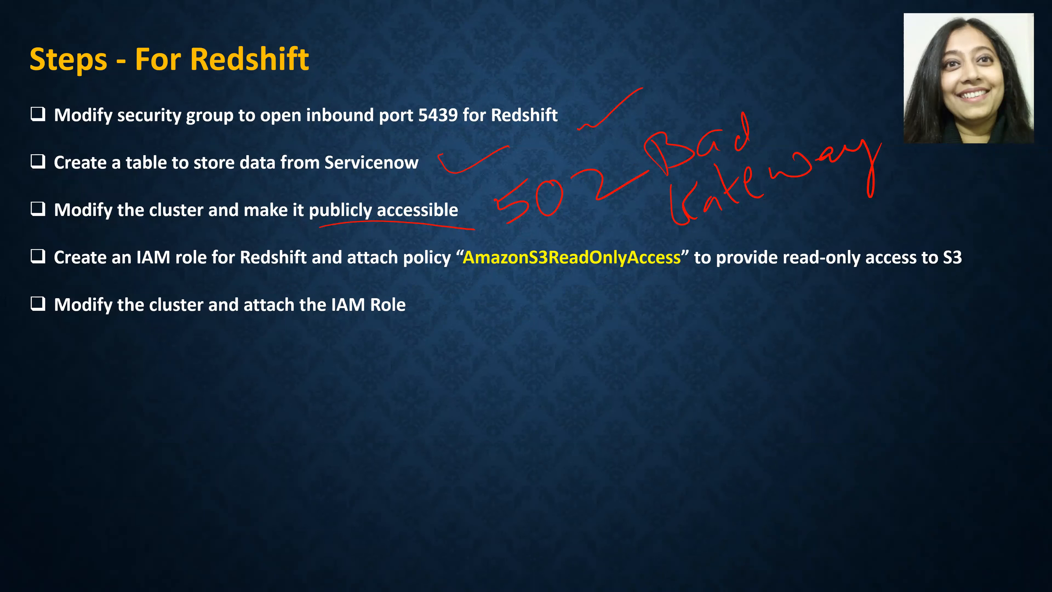
pyautogui.moveTo(131, 272); pyautogui.dragTo(292, 277)
pyautogui.moveTo(539, 266); pyautogui.dragTo(532, 272)
# Switch to Microsoft Whiteboard and draw a blue diamond labelled "S3" below the dashed line
pyautogui.hotkey('alt', 'Tab')
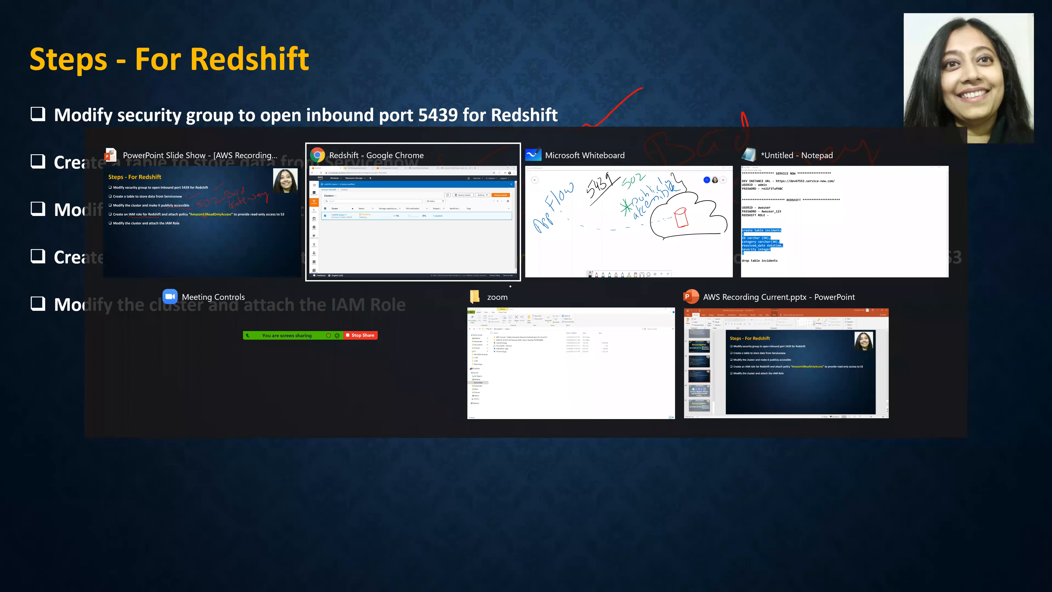
pyautogui.hotkey('alt', 'Tab')
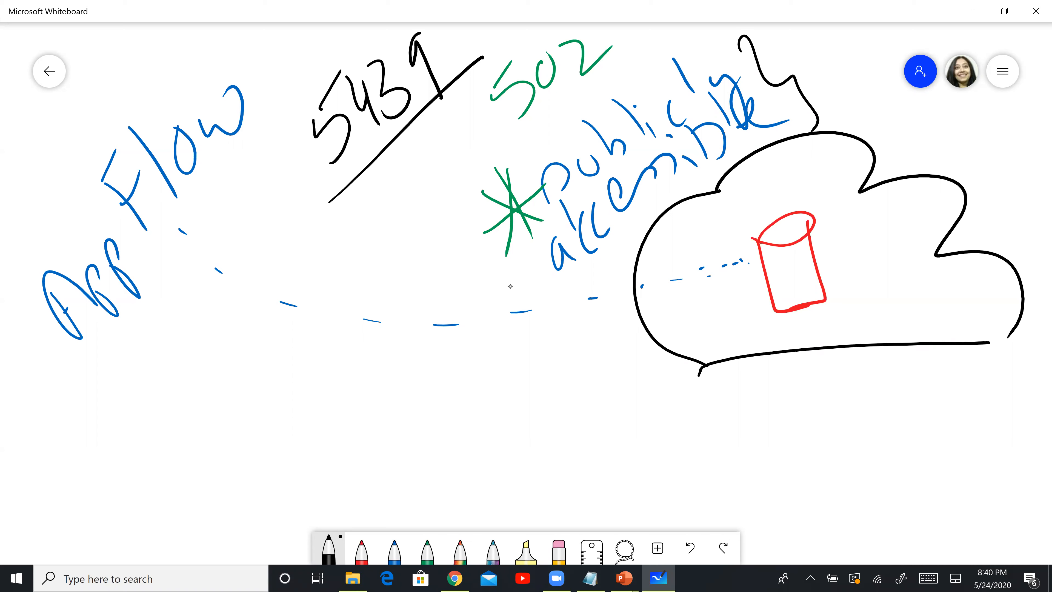
pyautogui.click(361, 551)
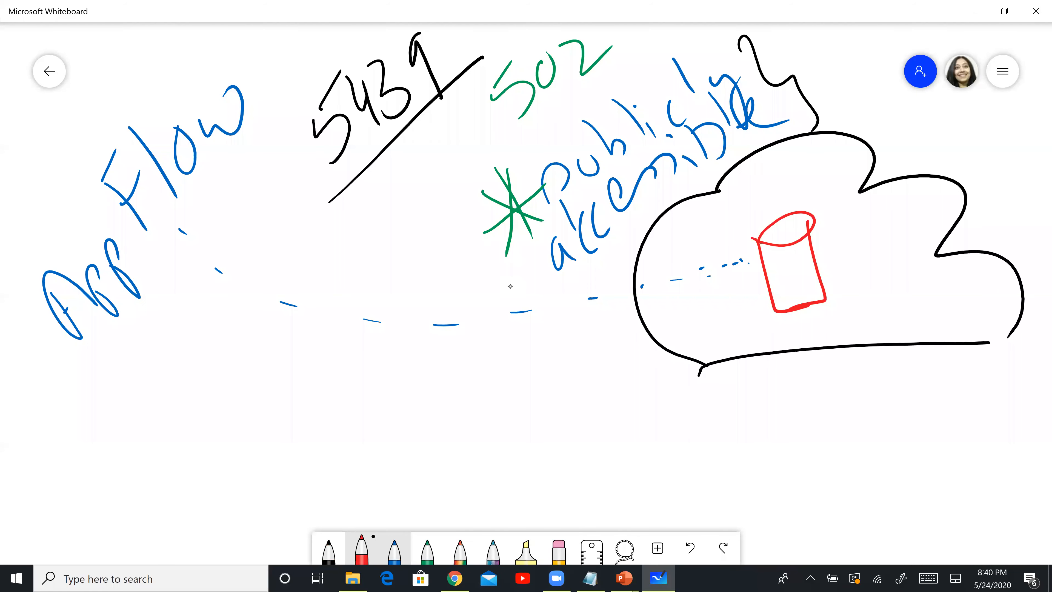
pyautogui.click(394, 551)
pyautogui.moveTo(367, 354); pyautogui.dragTo(370, 401)
pyautogui.moveTo(380, 339); pyautogui.dragTo(402, 419)
pyautogui.moveTo(243, 352)
pyautogui.mouseDown()
pyautogui.moveTo(243, 398)
pyautogui.moveTo(282, 335)
pyautogui.moveTo(285, 445)
pyautogui.mouseUp()
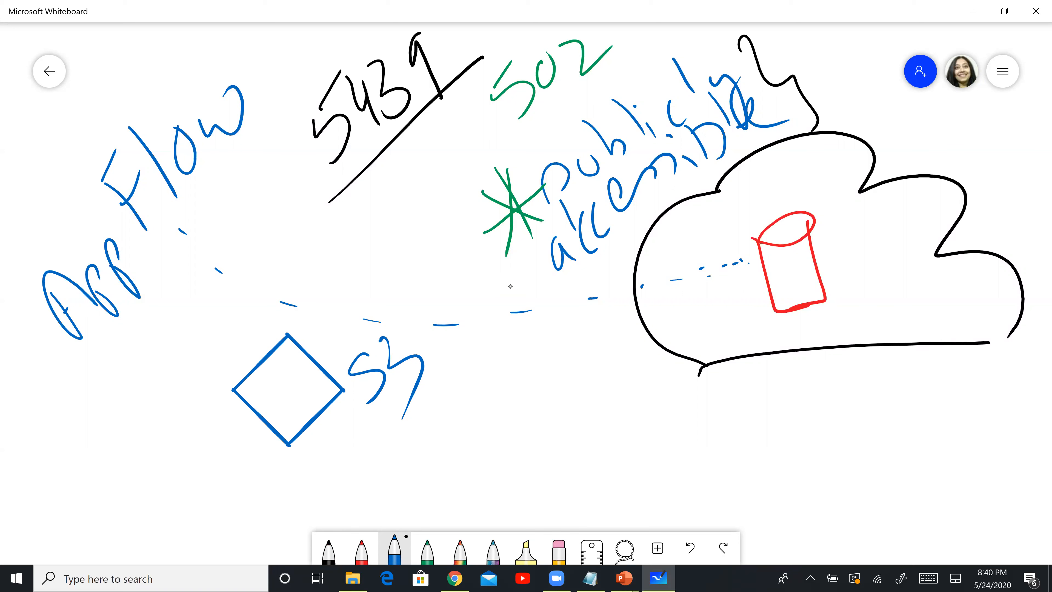
# Add data marks inside the S3 diamond and draw blue dashes linking App Flow and the database cylinder to S3
pyautogui.moveTo(278, 365)
pyautogui.mouseDown()
pyautogui.moveTo(271, 389)
pyautogui.moveTo(290, 421)
pyautogui.mouseUp()
pyautogui.moveTo(319, 397); pyautogui.dragTo(308, 413)
pyautogui.moveTo(179, 213); pyautogui.dragTo(201, 235)
pyautogui.moveTo(296, 314); pyautogui.dragTo(306, 324)
pyautogui.moveTo(338, 341)
pyautogui.mouseDown()
pyautogui.moveTo(345, 349)
pyautogui.moveTo(336, 355)
pyautogui.mouseUp()
pyautogui.moveTo(725, 281); pyautogui.dragTo(745, 277)
pyautogui.moveTo(622, 306); pyautogui.dragTo(662, 295)
pyautogui.moveTo(574, 318); pyautogui.dragTo(598, 310)
pyautogui.moveTo(534, 331); pyautogui.dragTo(545, 323)
pyautogui.moveTo(434, 358); pyautogui.dragTo(476, 372)
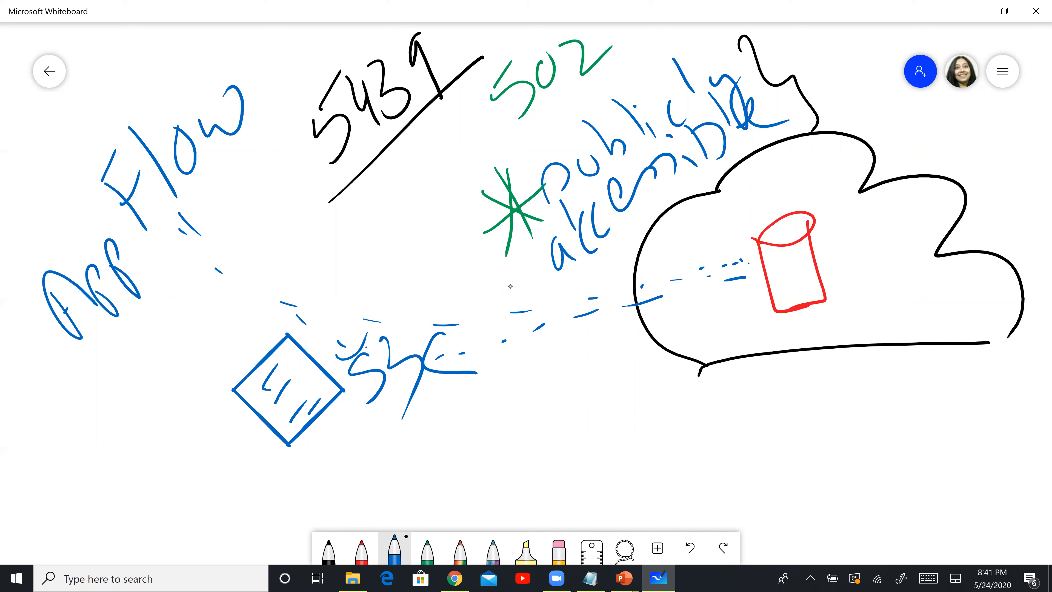
# Underline the "S3" label twice and draw a large blue circle around it
pyautogui.moveTo(367, 431); pyautogui.dragTo(462, 422)
pyautogui.moveTo(342, 452); pyautogui.dragTo(502, 409)
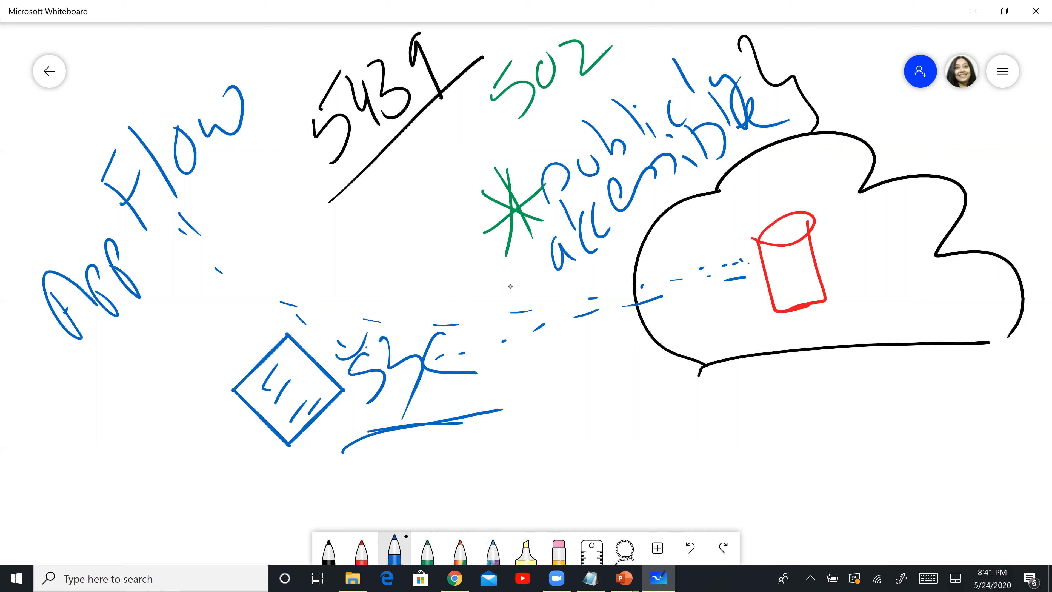
pyautogui.moveTo(415, 265)
pyautogui.mouseDown()
pyautogui.moveTo(422, 468)
pyautogui.moveTo(406, 255)
pyautogui.mouseUp()
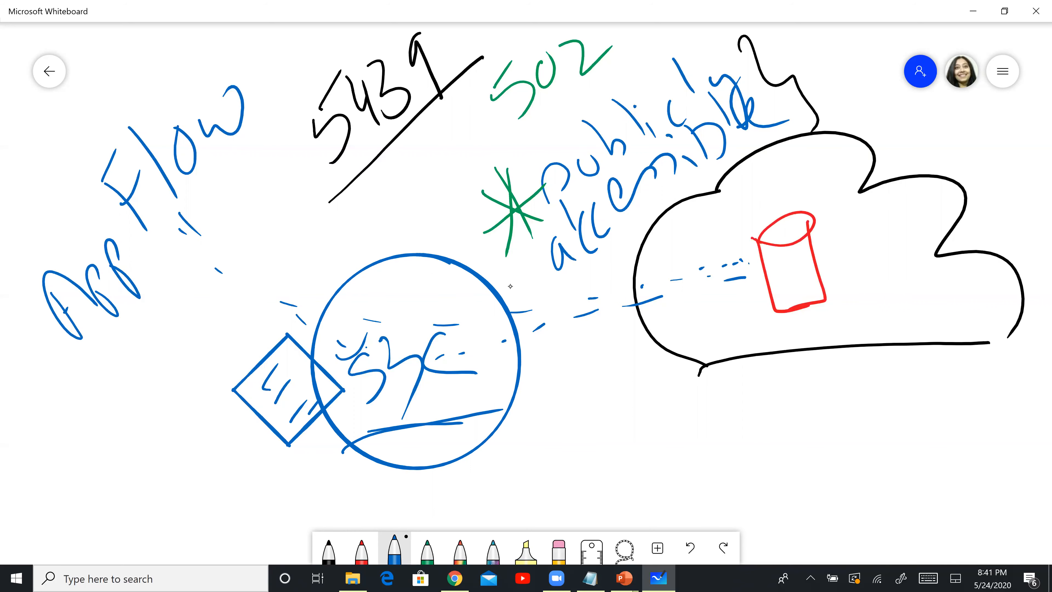
# Switch to Chrome and view the bucket list in the S3 Management Console
pyautogui.hotkey('alt', 'Tab')
pyautogui.hotkey('alt', 'Tab')
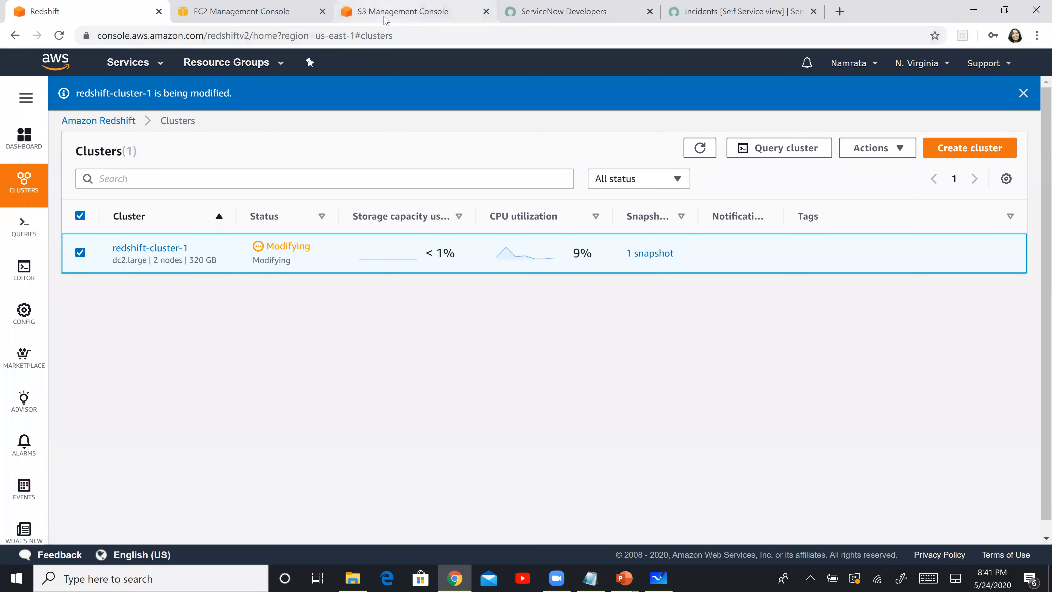
pyautogui.click(385, 19)
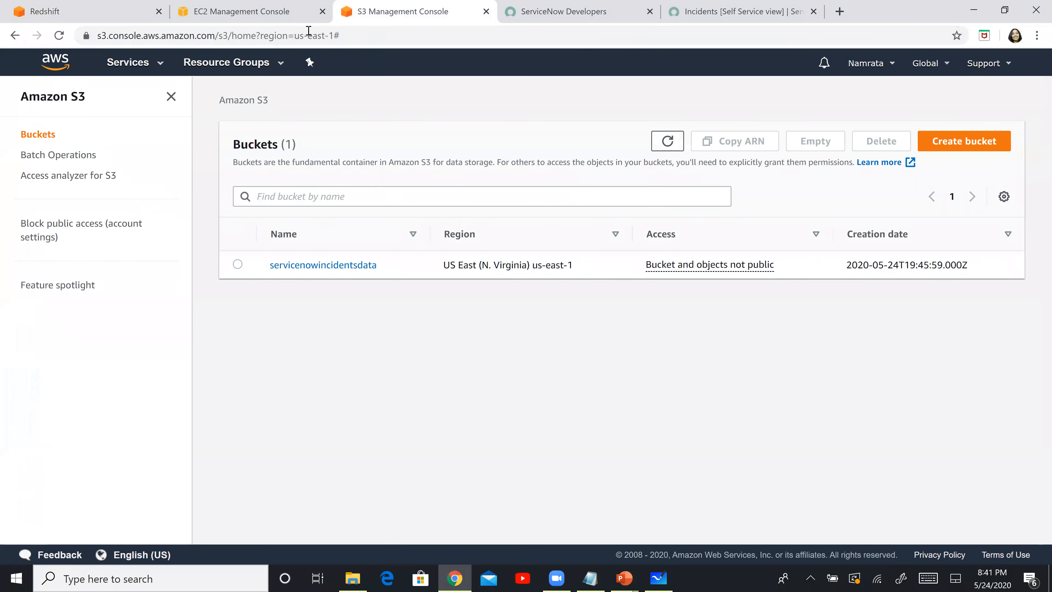
# Open the IAM service's roles list and start creating a new role
pyautogui.click(157, 62)
pyautogui.click(41, 234)
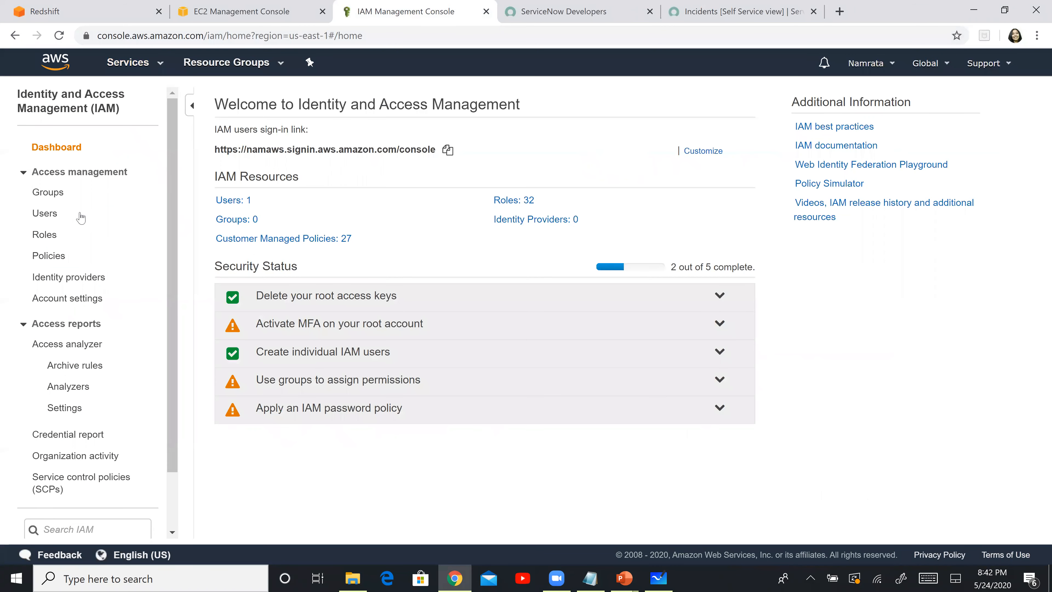
pyautogui.click(35, 236)
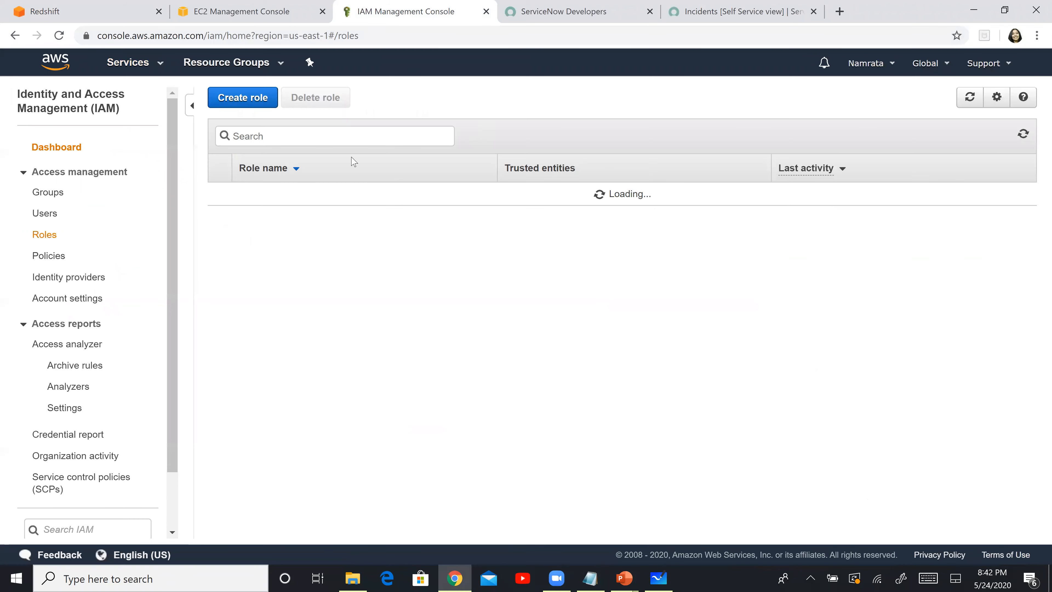
pyautogui.click(255, 97)
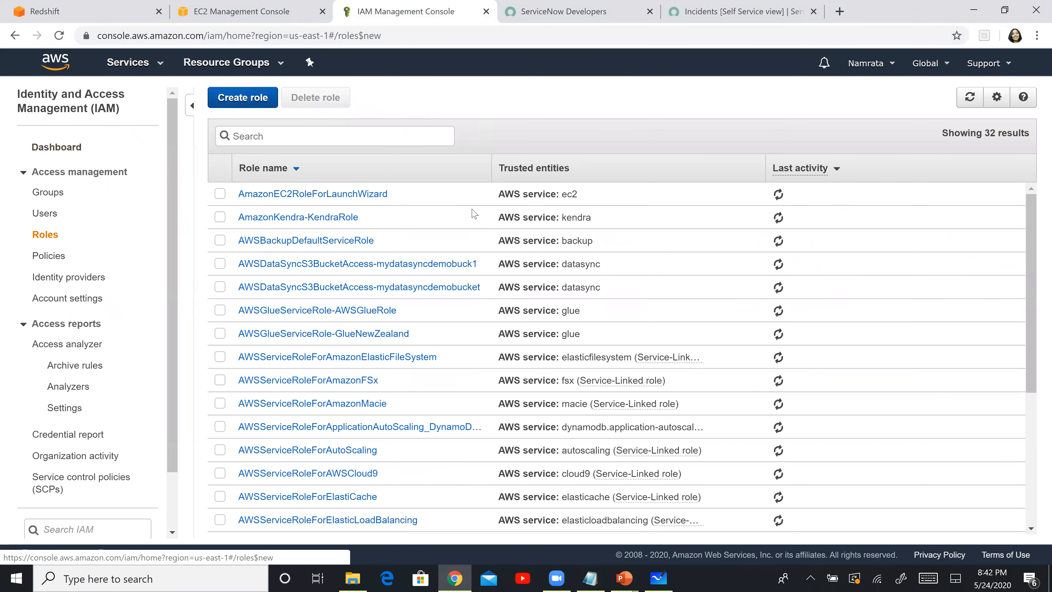
# Choose Redshift as the role's trusted service with the Redshift - Customizable use case and proceed to permissions
pyautogui.click(293, 209)
pyautogui.scroll(-6, 559, 371)
pyautogui.click(608, 441)
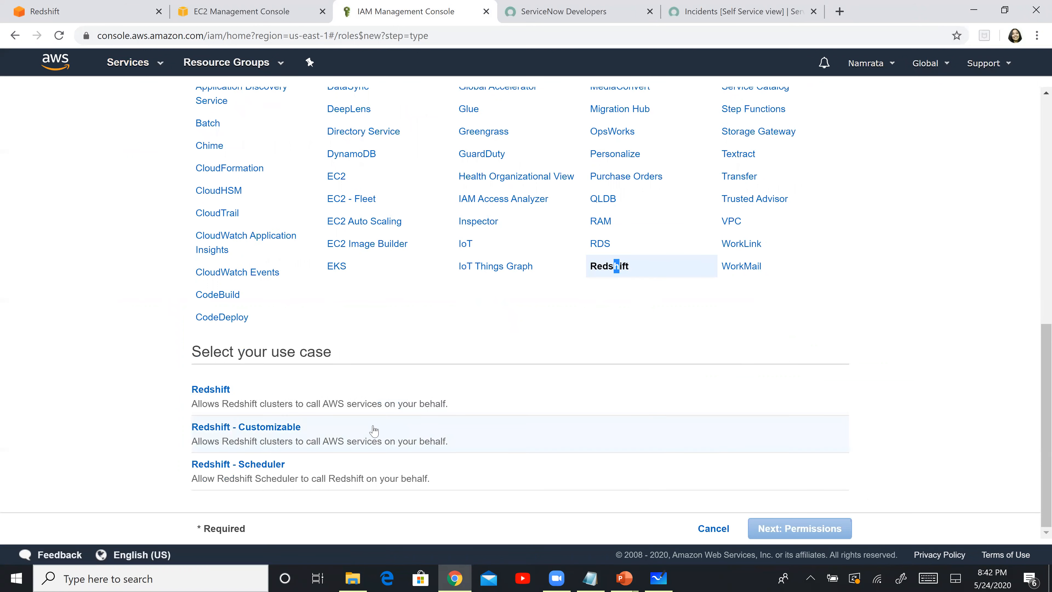
pyautogui.click(377, 430)
pyautogui.click(807, 528)
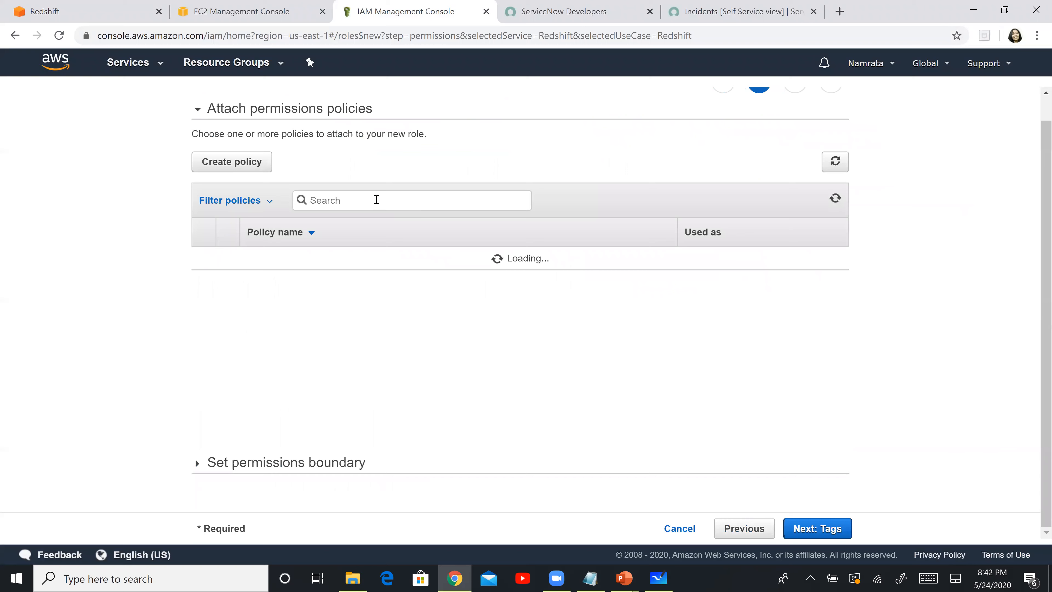
# Find policies matching "amazons3", attach AmazonS3ReadOnlyAccess to the role, and continue to the review without adding tags
pyautogui.click(377, 199)
pyautogui.write('amaon')
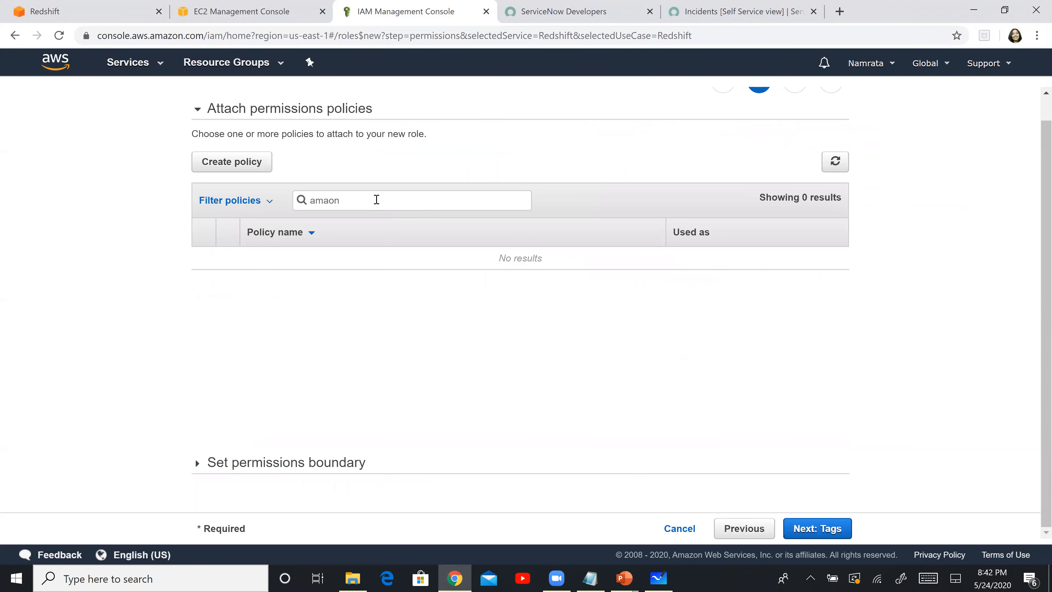
pyautogui.press('Left')
pyautogui.press('Left')
pyautogui.write('z')
pyautogui.press('End')
pyautogui.write('s')
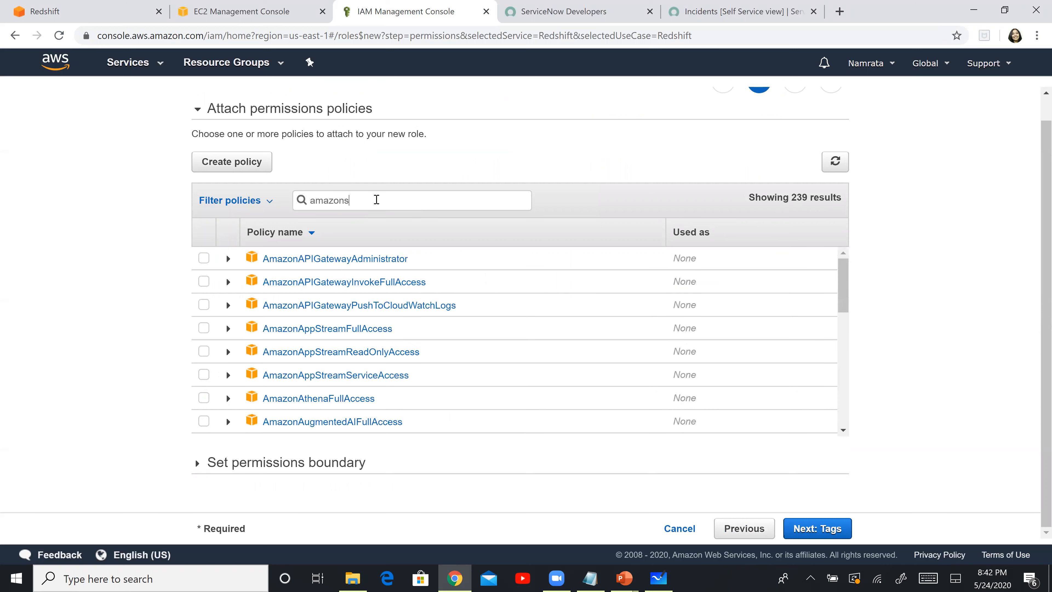
pyautogui.write('3')
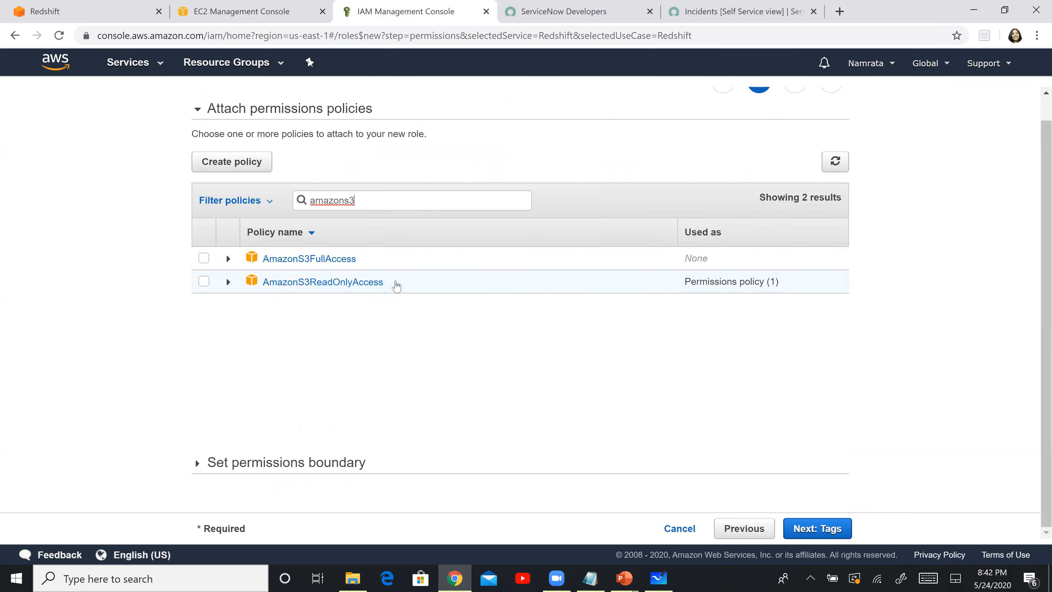
pyautogui.click(817, 528)
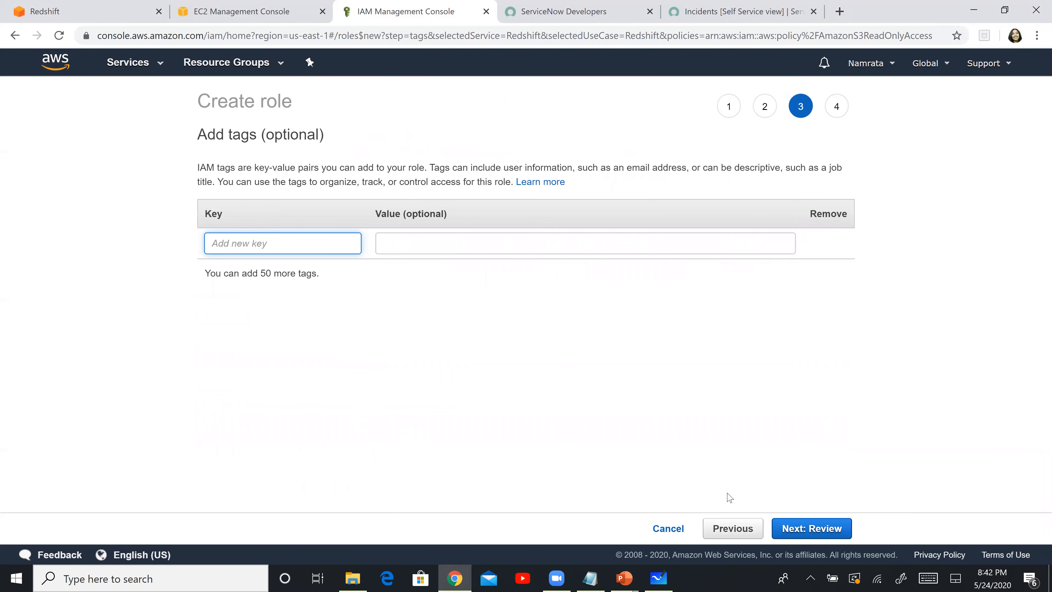
pyautogui.click(811, 528)
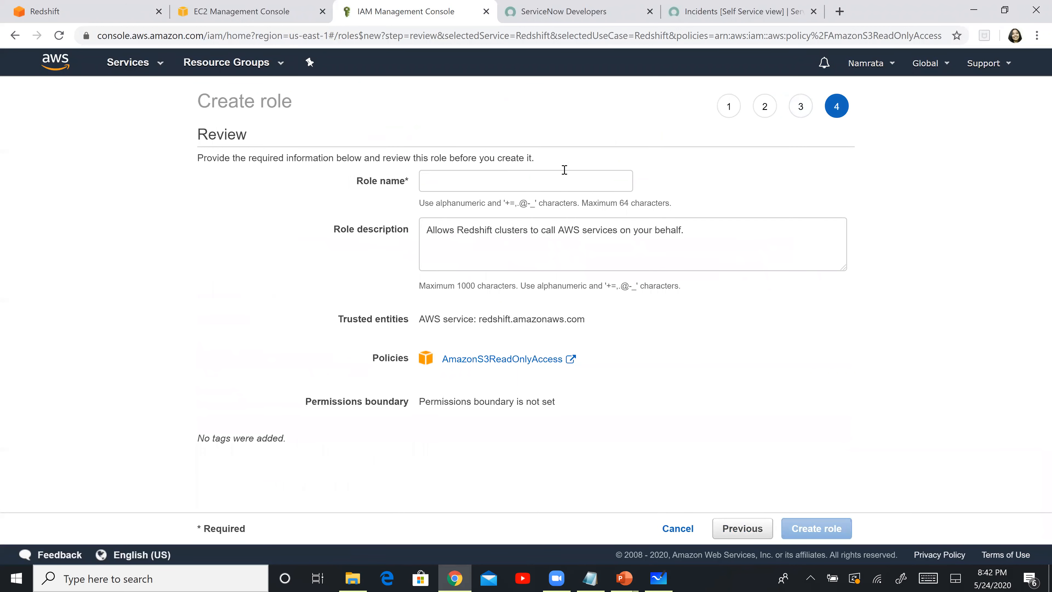
# Name the role myS3RedshiftRole, using the suggested myS3RedshiftRoleforServicenow name as a starting point
pyautogui.click(540, 183)
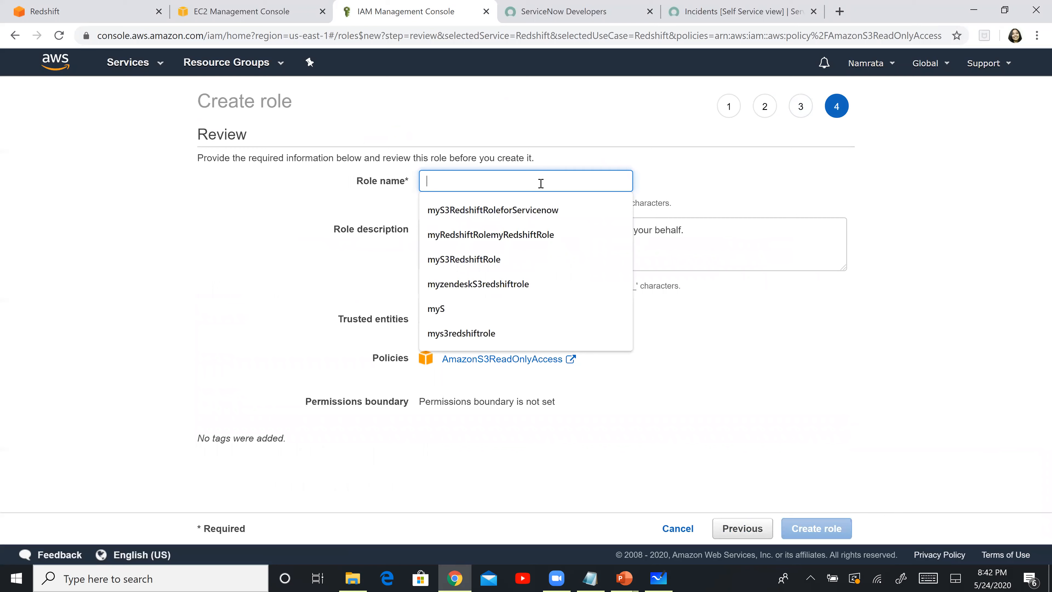
pyautogui.click(541, 210)
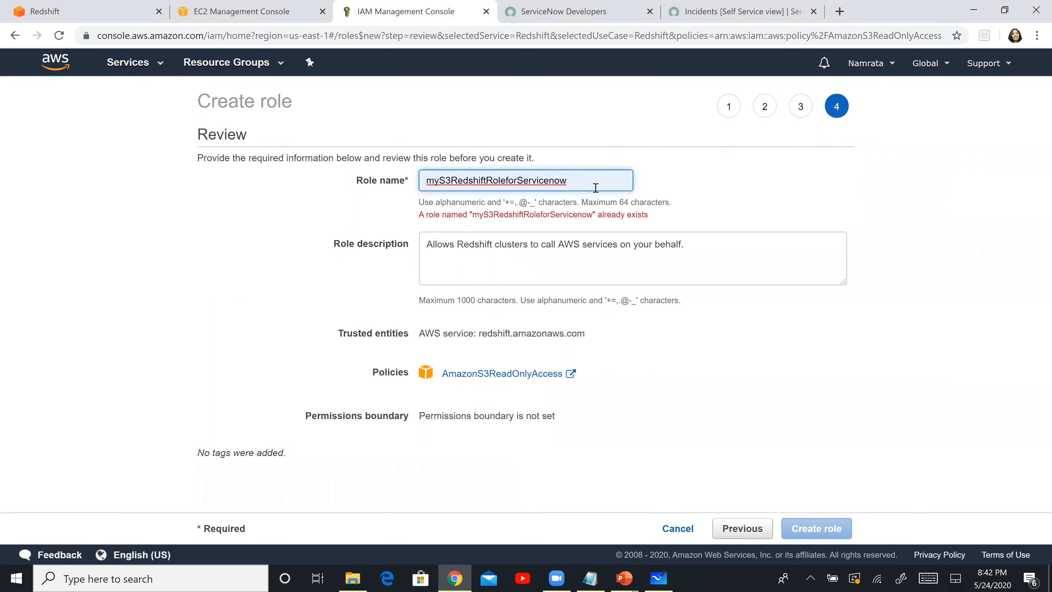
pyautogui.click(451, 181)
pyautogui.press('Right')
pyautogui.press('Right')
pyautogui.press('Right')
pyautogui.press('Right')
pyautogui.press('Right')
pyautogui.press('Right')
pyautogui.press('Right')
pyautogui.press('Right')
pyautogui.press('Right')
pyautogui.press('Right')
pyautogui.hotkey('shift', 'Right')
pyautogui.hotkey('shift', 'Right')
pyautogui.hotkey('shift', 'Right')
pyautogui.hotkey('shift', 'Right')
pyautogui.hotkey('shift', 'Right')
pyautogui.hotkey('shift', 'Right')
pyautogui.hotkey('shift', 'Right')
pyautogui.hotkey('shift', 'Right')
pyautogui.hotkey('shift', 'Right')
pyautogui.press('BackSpace')
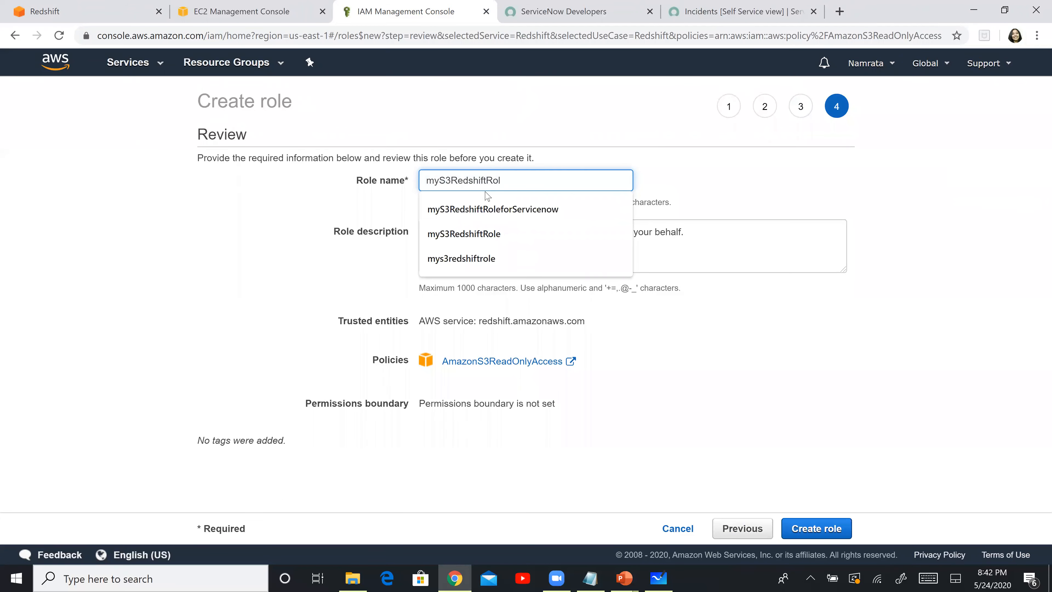
pyautogui.click(519, 184)
pyautogui.click(519, 183)
pyautogui.click(472, 246)
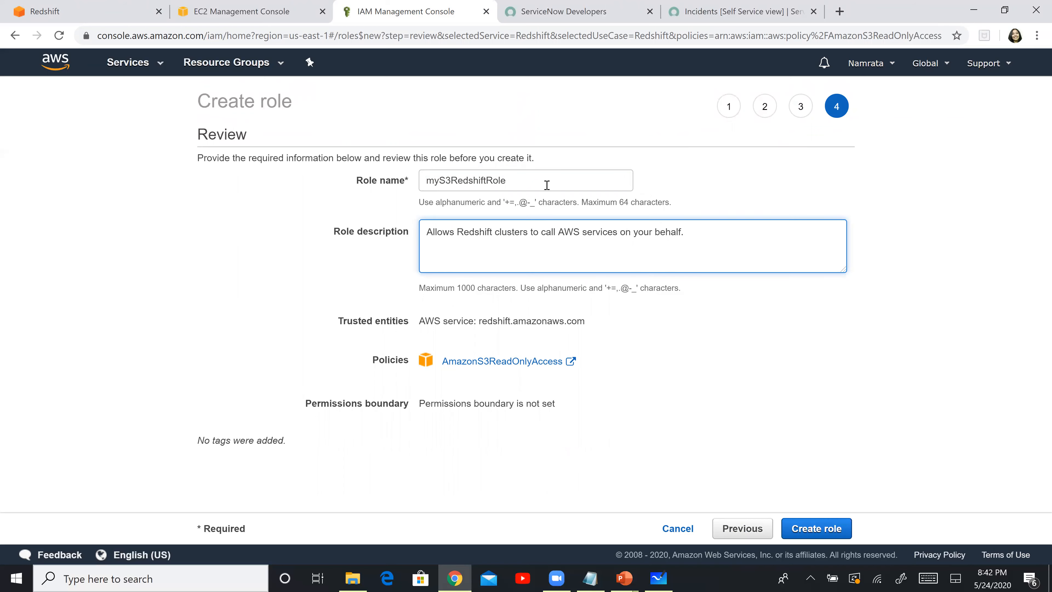
# Replace the role description with myS3RedshiftRole
pyautogui.hotkey('shift', 'Tab')
pyautogui.hotkey('ctrl', 'c')
pyautogui.press('Tab')
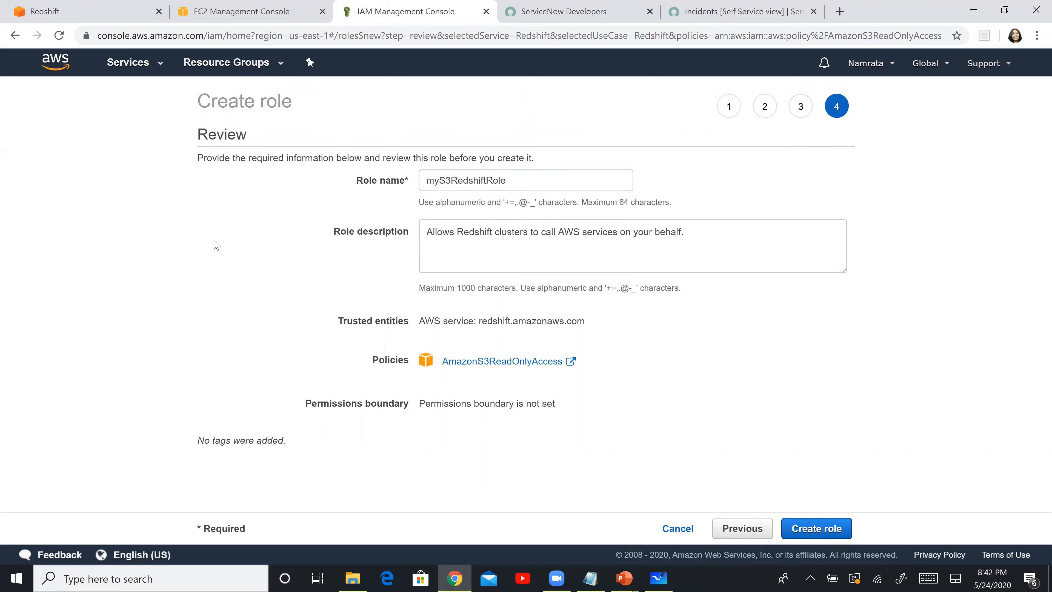
pyautogui.hotkey('ctrl', 'a')
pyautogui.hotkey('ctrl', 'v')
pyautogui.click(161, 267)
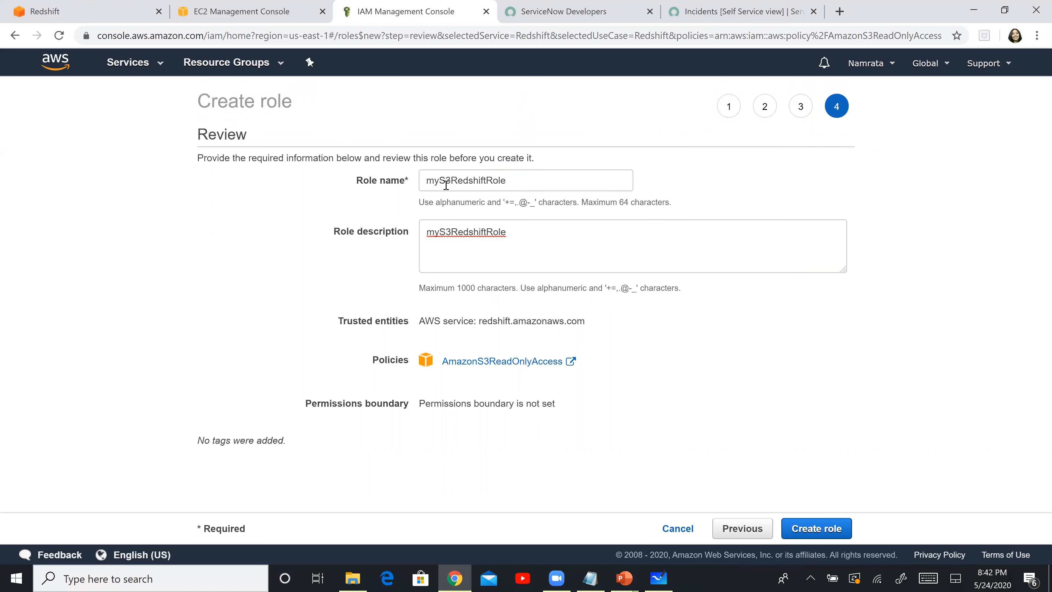
# Copy the role name myS3RedshiftRole onto the REDSHIFT ROLE line of the notes in Notepad
pyautogui.doubleClick(480, 183)
pyautogui.hotkey('ctrl', 'c')
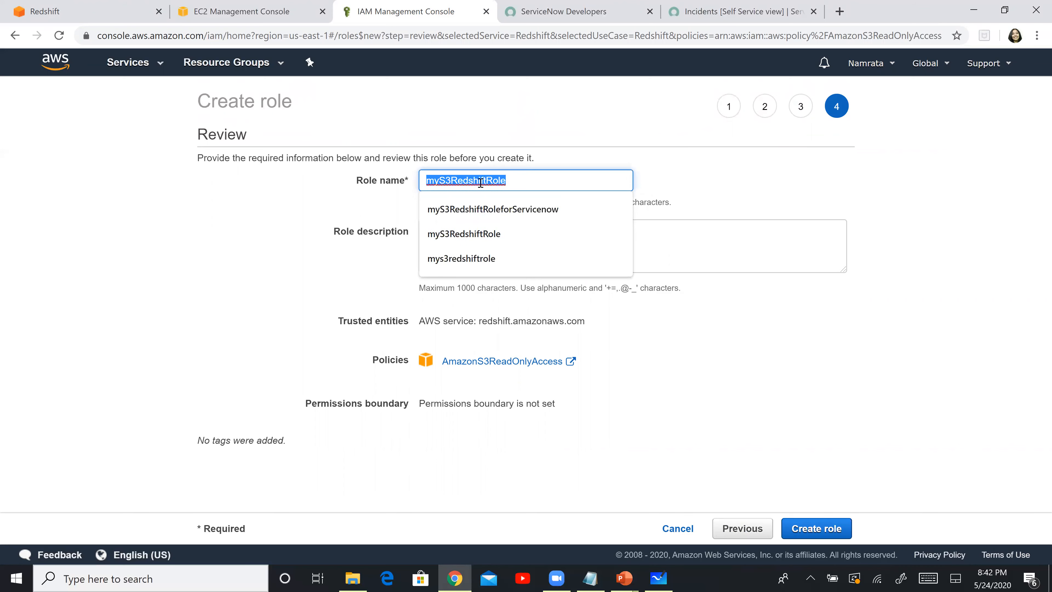
pyautogui.click(480, 183)
pyautogui.click(590, 578)
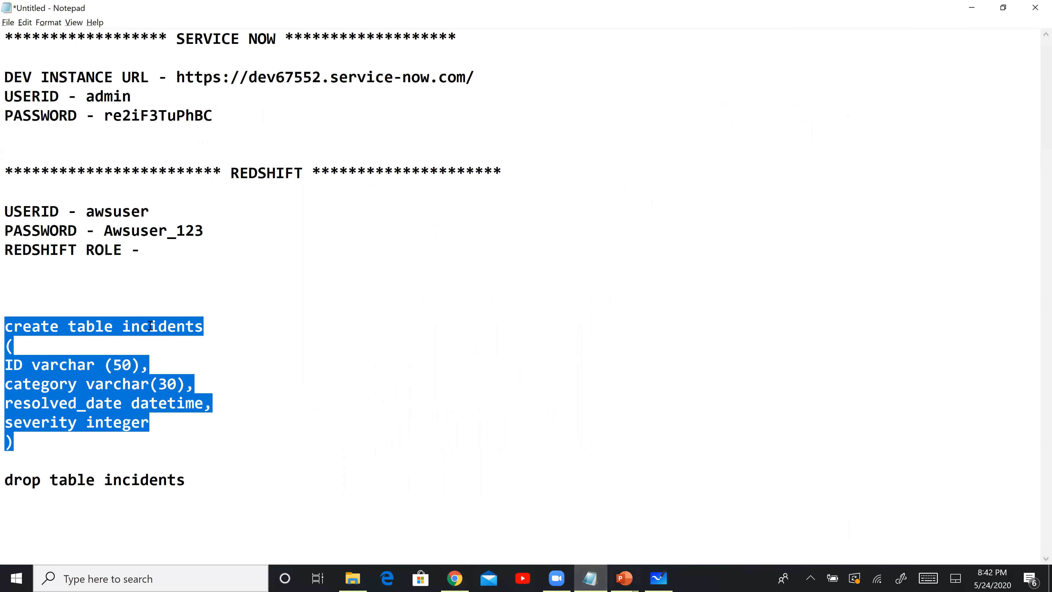
pyautogui.click(170, 250)
pyautogui.hotkey('ctrl', 'v')
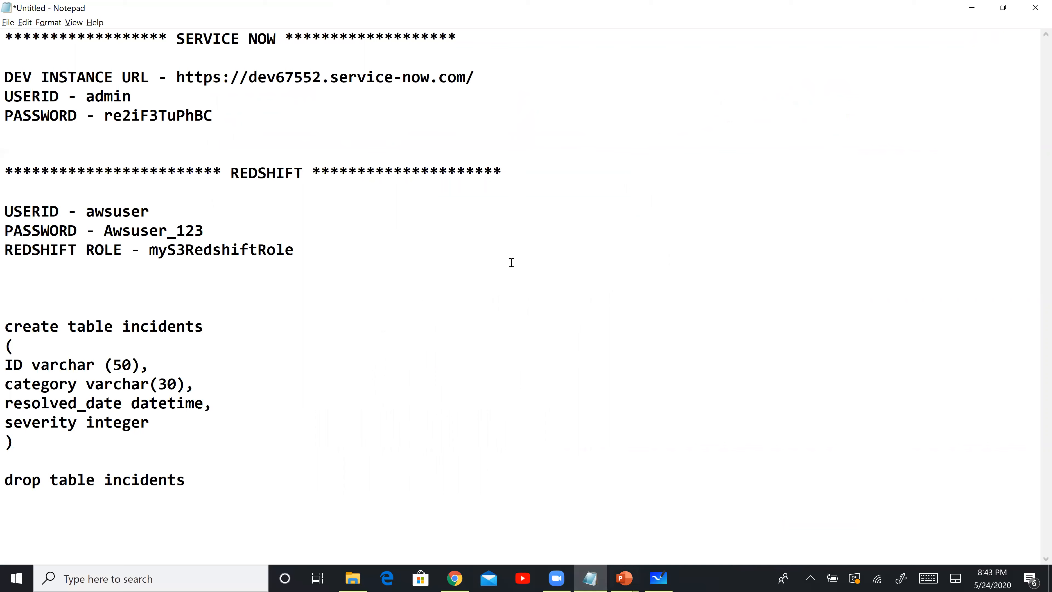
# Return to Chrome and create the myS3RedshiftRole role
pyautogui.hotkey('alt', 'Tab')
pyautogui.click(147, 300)
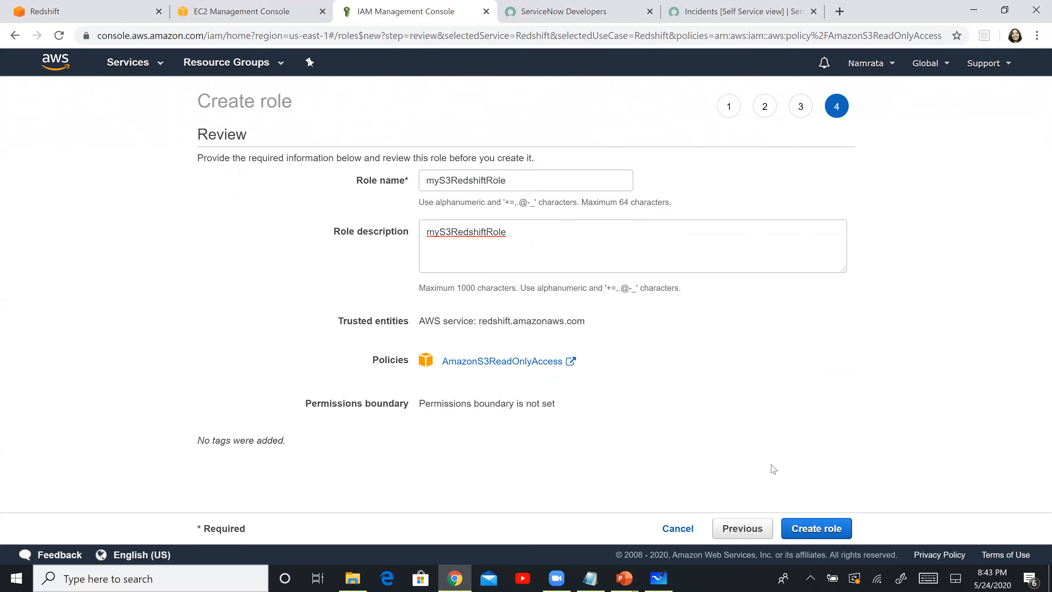
pyautogui.press('Return')
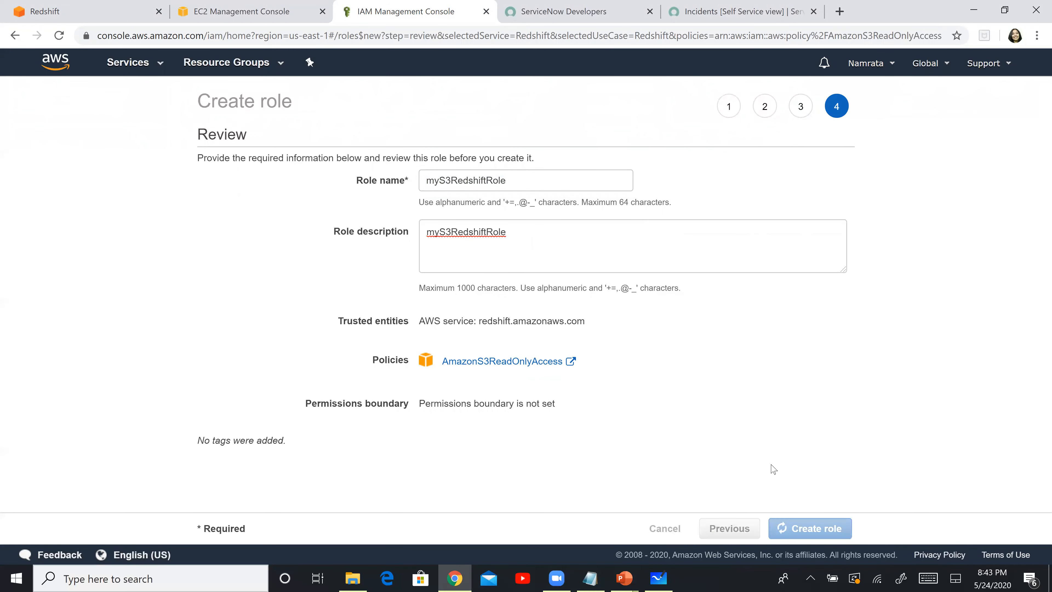
# Switch to the "Steps - For Redshift" slide in PowerPoint, review the IAM role steps with the pen enabled, and return to Chrome
pyautogui.hotkey('alt', 'Tab')
pyautogui.hotkey('alt', 'Tab')
pyautogui.hotkey('alt', 'Tab')
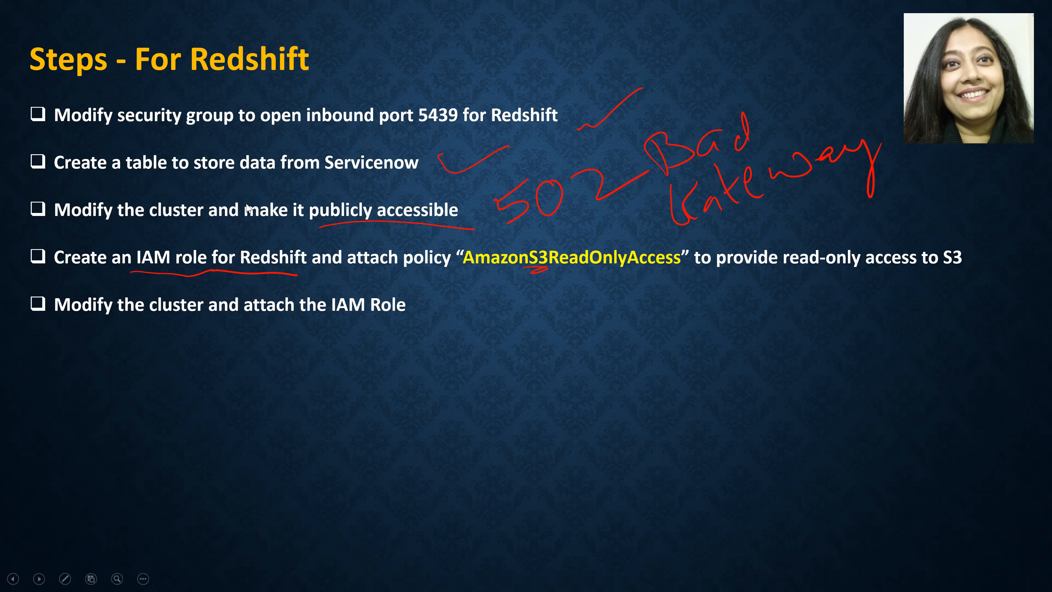
pyautogui.hotkey('ctrl', 'p')
pyautogui.hotkey('alt', 'Tab')
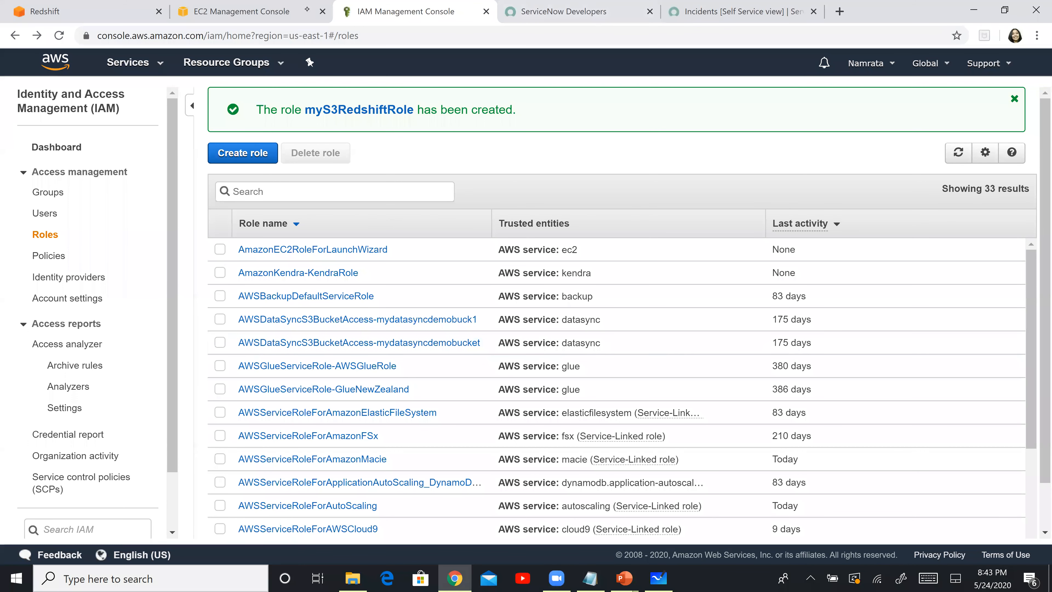
# Open IAM role management for redshift-cluster-1 in the Redshift console and choose myS3RedshiftRole
pyautogui.click(61, 14)
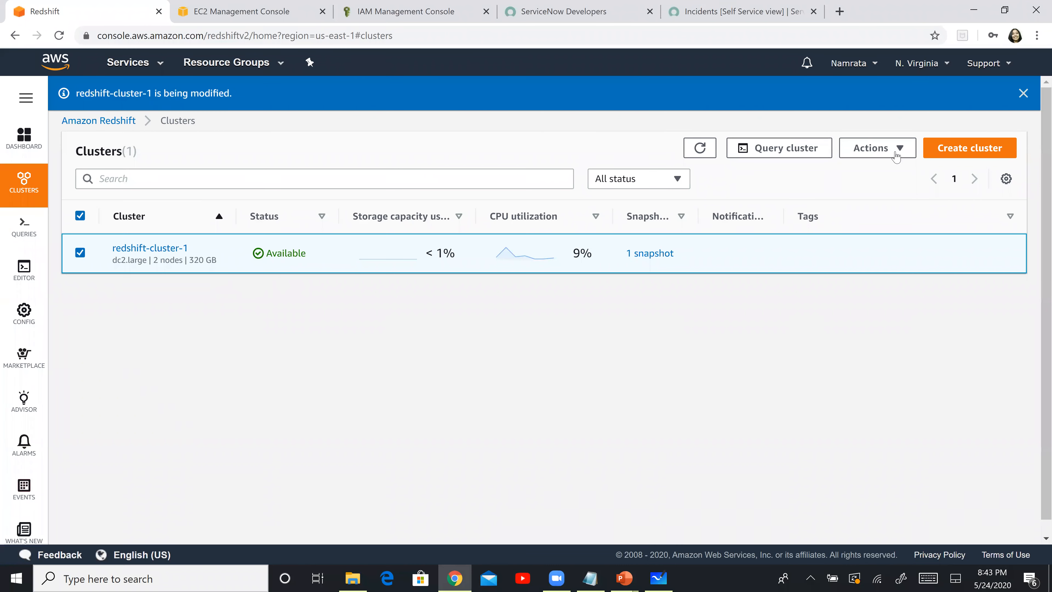
pyautogui.click(870, 148)
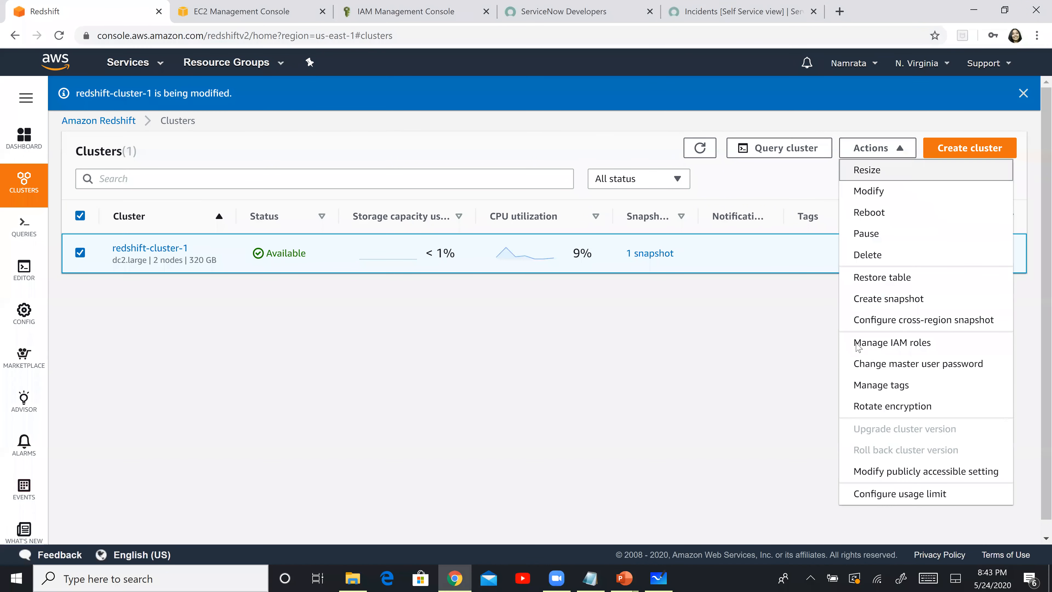
pyautogui.click(913, 340)
pyautogui.click(207, 289)
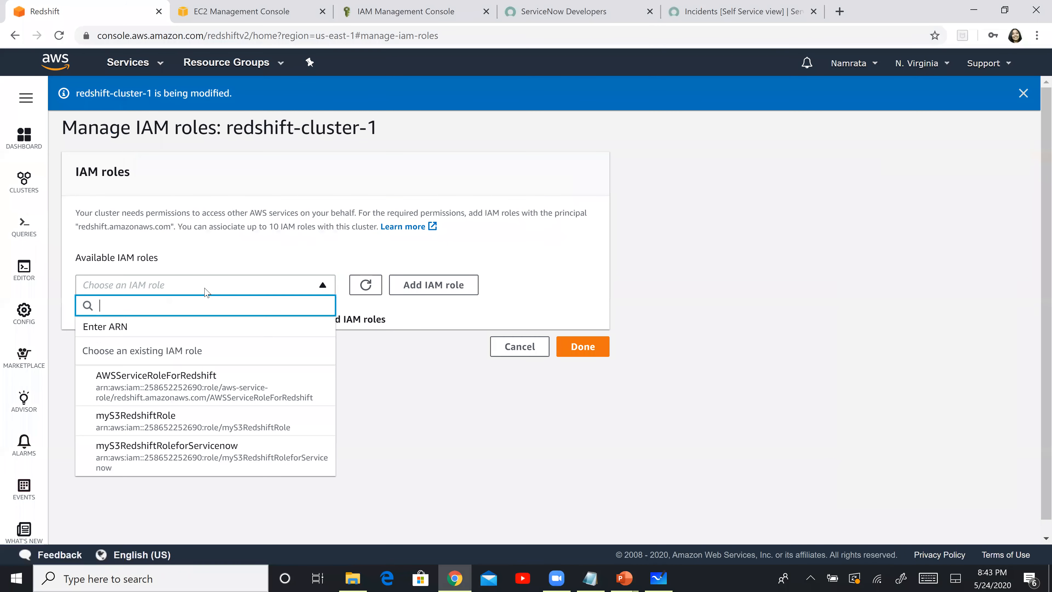
pyautogui.click(170, 421)
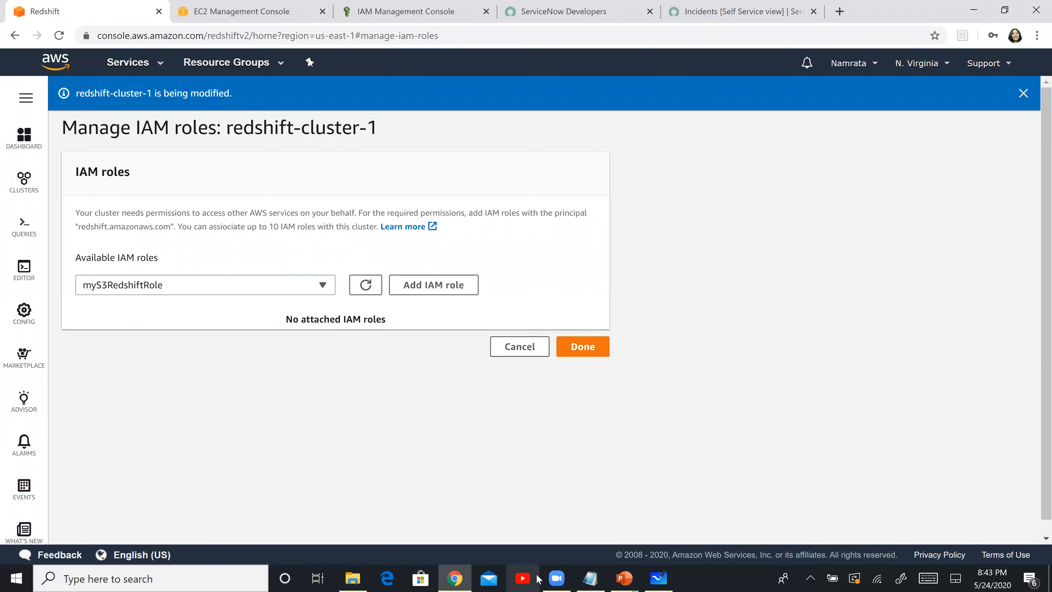
# Check the role name against the Notepad notes, and in Chrome attach myS3RedshiftRole to redshift-cluster-1
pyautogui.click(590, 578)
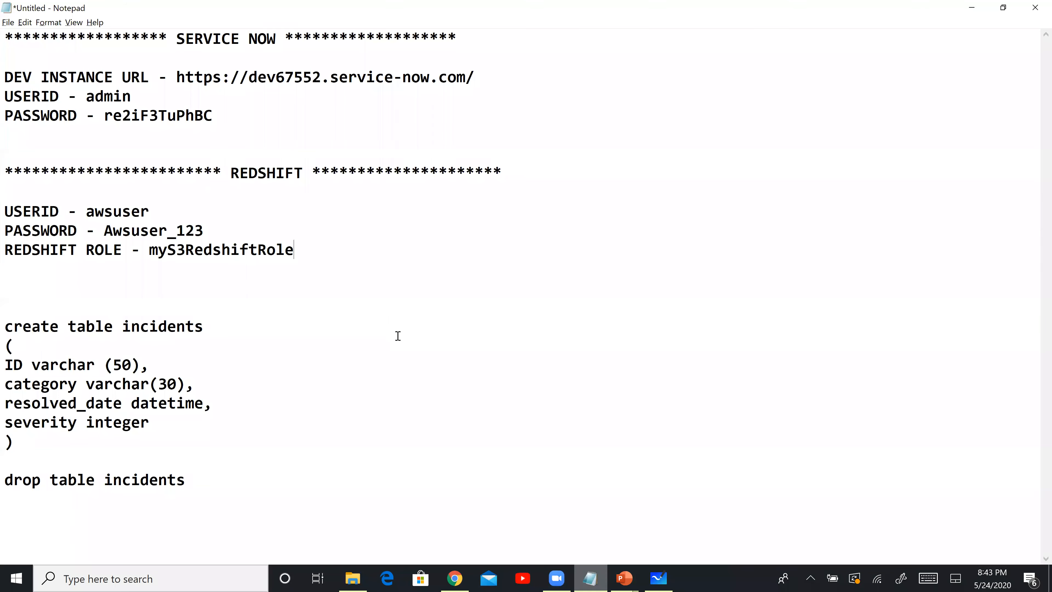
pyautogui.doubleClick(245, 252)
pyautogui.hotkey('alt', 'Tab')
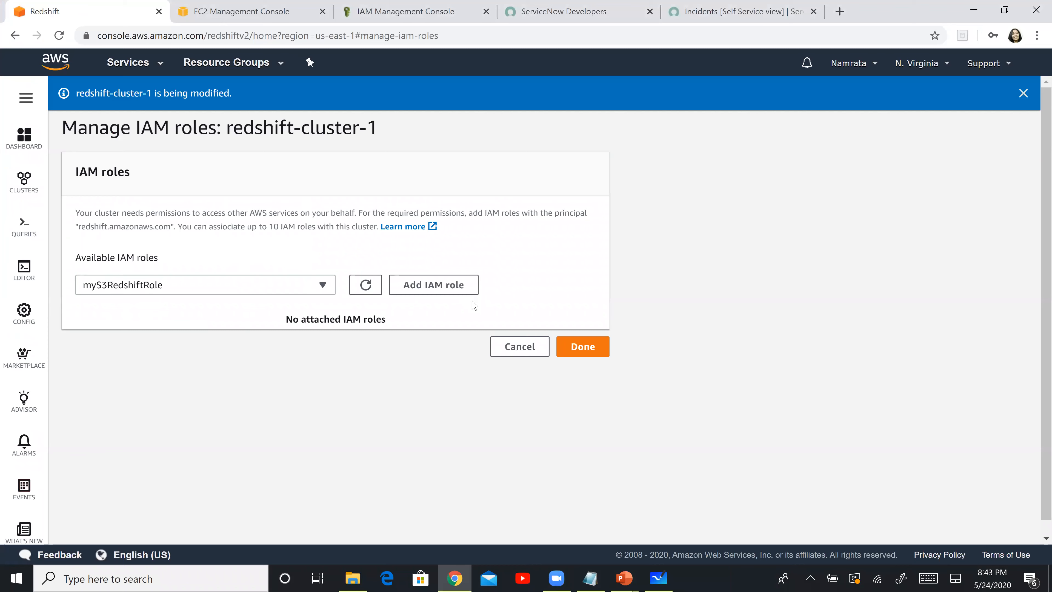
pyautogui.click(437, 290)
pyautogui.click(576, 381)
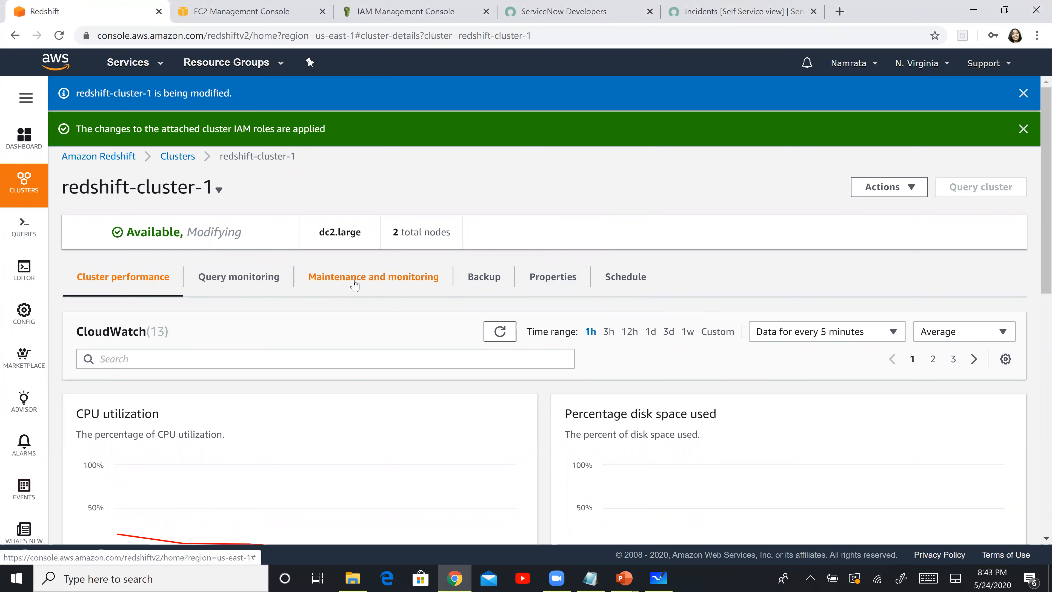
# Review the Redshift preparation checklist in the PowerPoint slide show and return to Chrome
pyautogui.hotkey('alt', 'Tab')
pyautogui.hotkey('alt', 'Tab')
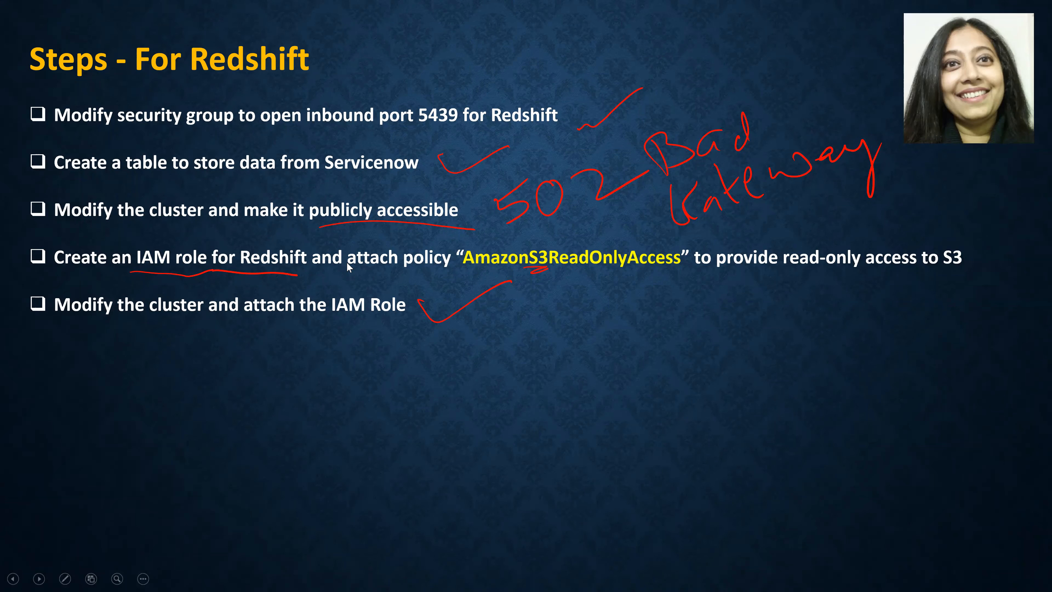
pyautogui.hotkey('alt', 'Tab')
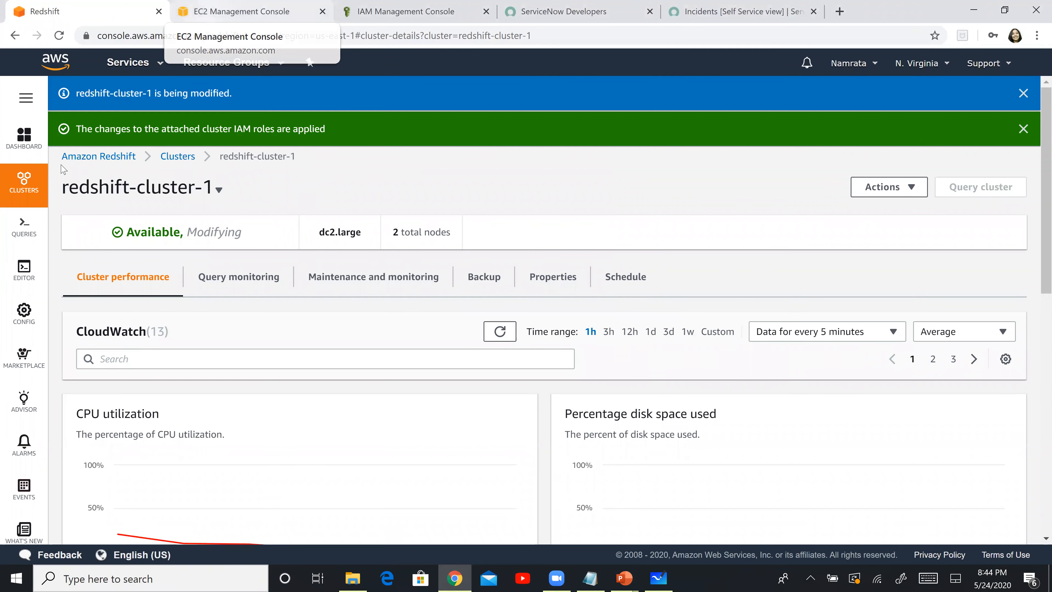
# Open the Amazon AppFlow service in place of the EC2 security groups page
pyautogui.click(275, 18)
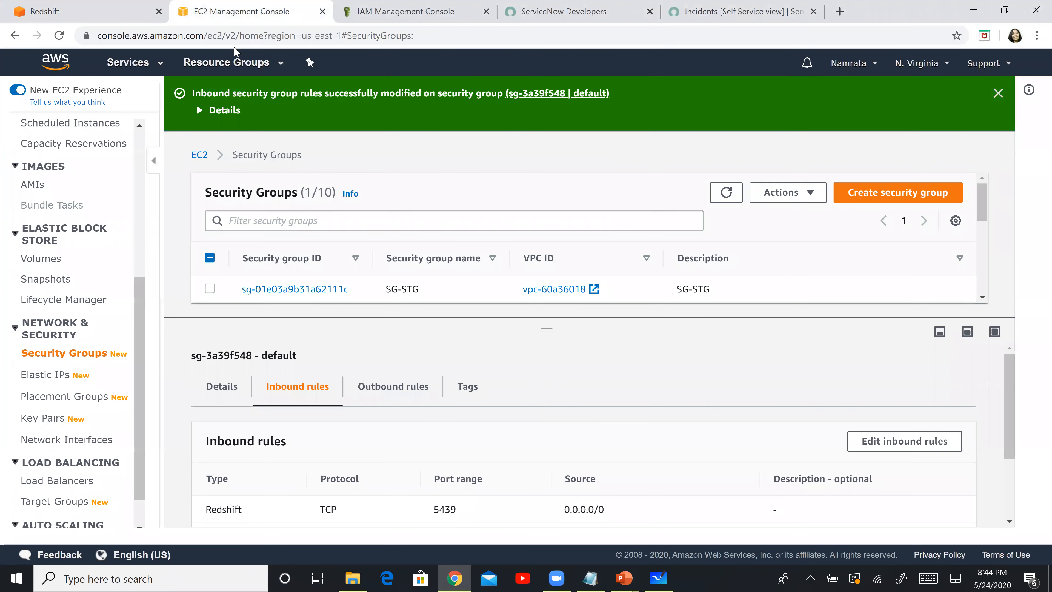
pyautogui.click(159, 70)
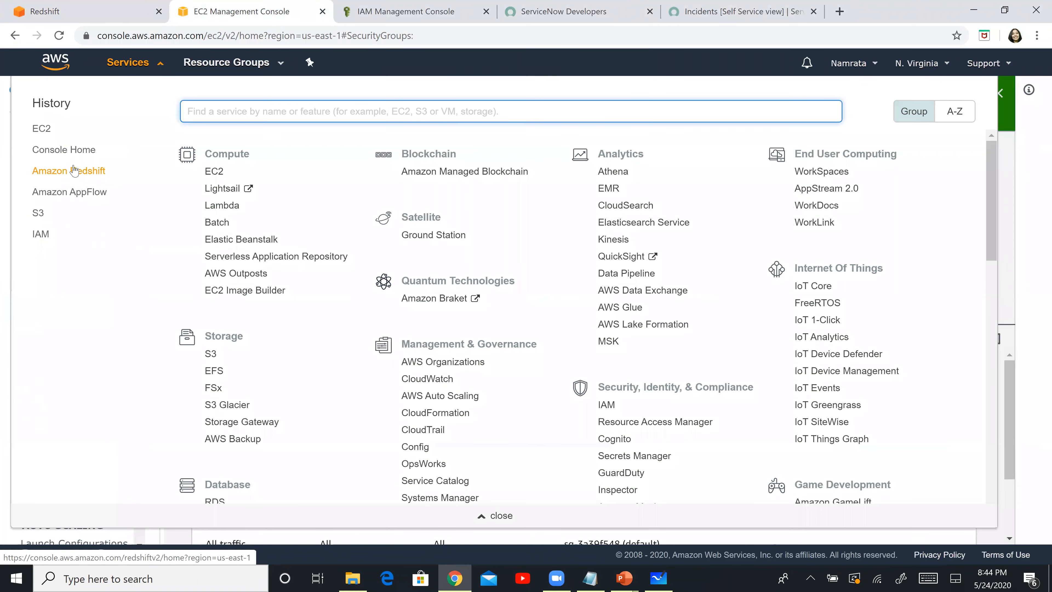
pyautogui.click(74, 192)
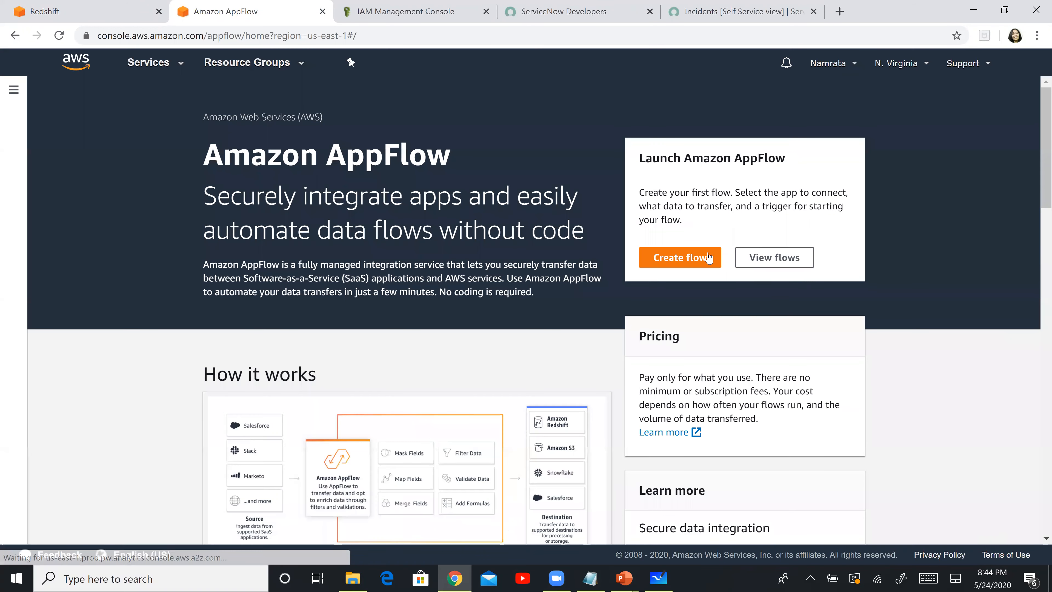
# Create a flow named ServicenowToRedshift, reuse the name as its description, and proceed to the flow configuration with default encryption
pyautogui.click(689, 258)
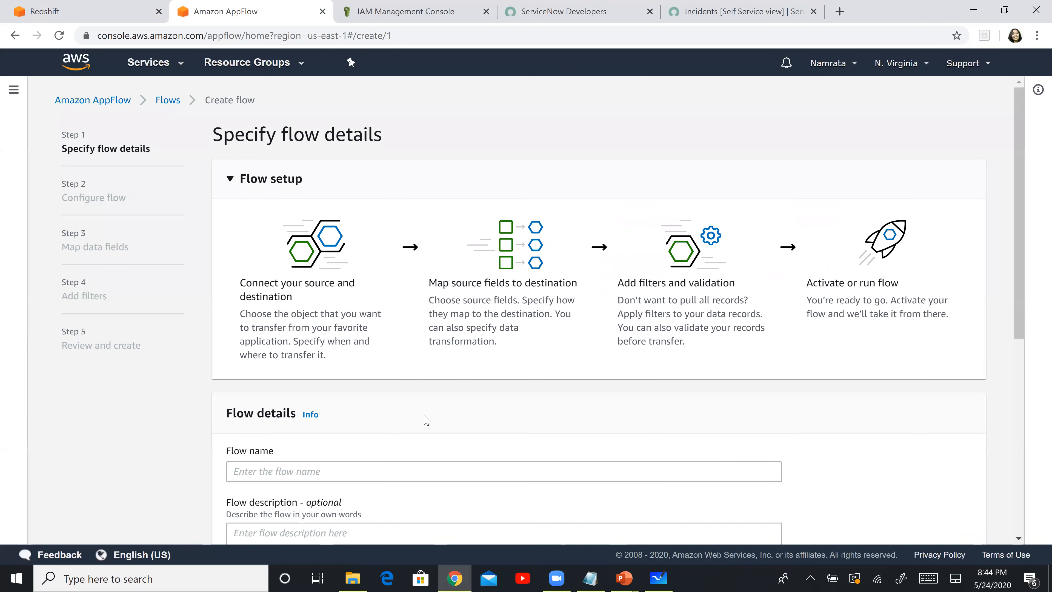
pyautogui.scroll(-5, 308, 283)
pyautogui.click(269, 197)
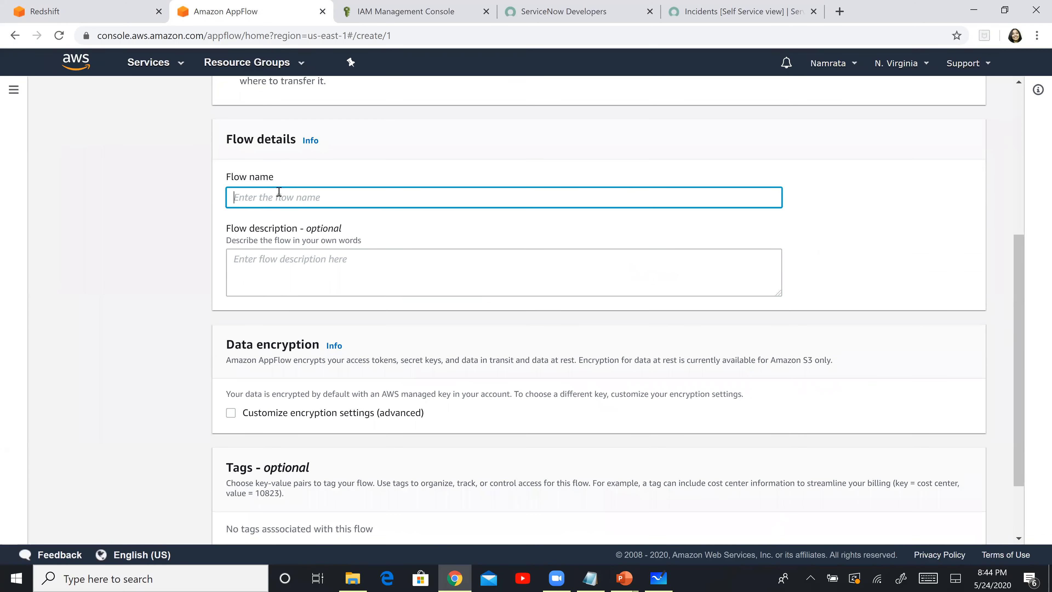
pyautogui.write('ServicenowToRedshift')
pyautogui.doubleClick(278, 197)
pyautogui.hotkey('ctrl', 'c')
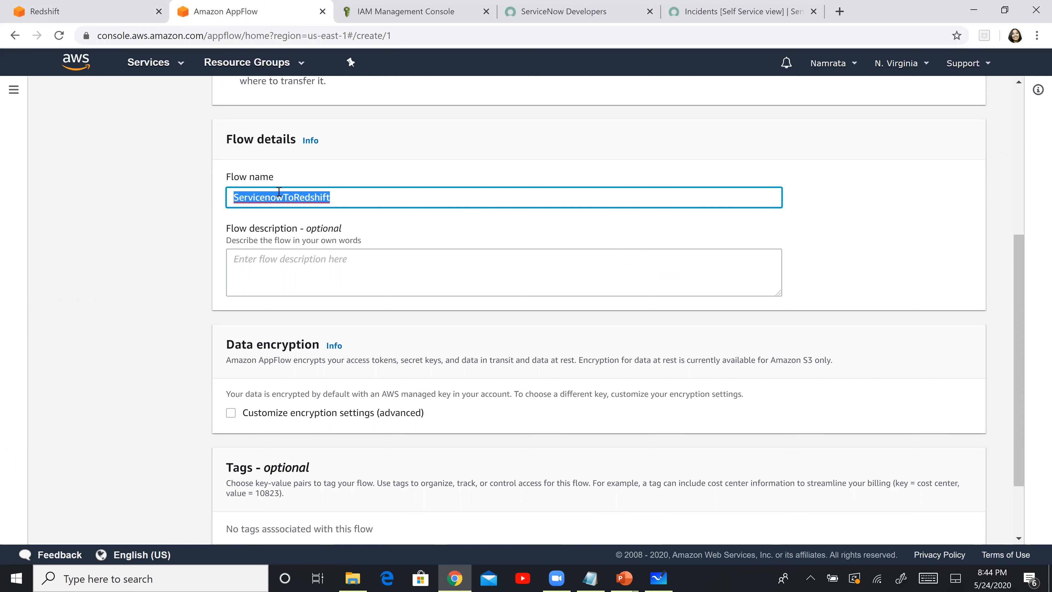
pyautogui.click(330, 288)
pyautogui.hotkey('ctrl', 'v')
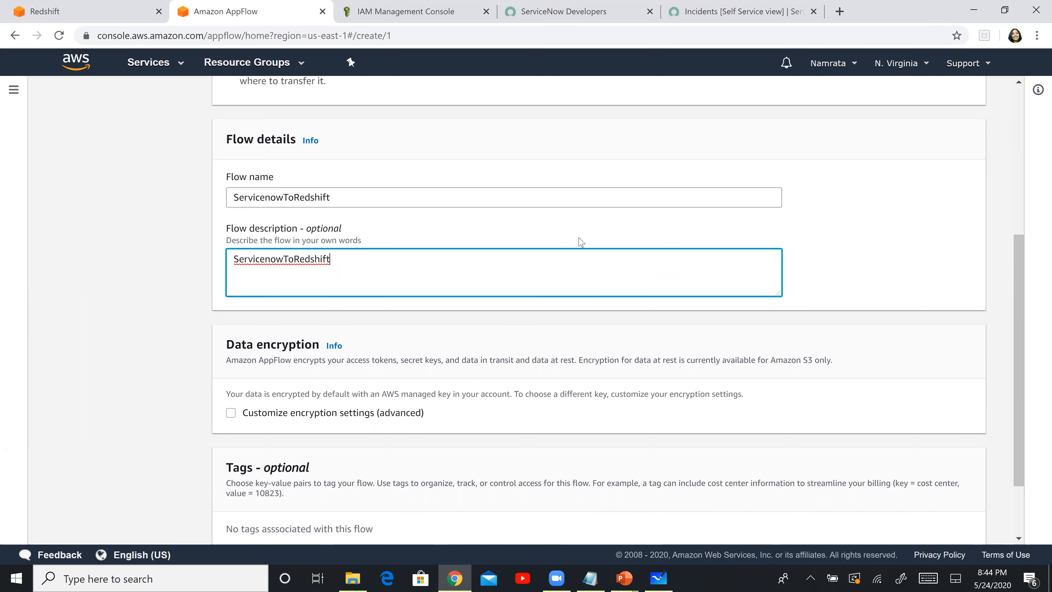
pyautogui.scroll(-3, 714, 366)
pyautogui.click(959, 520)
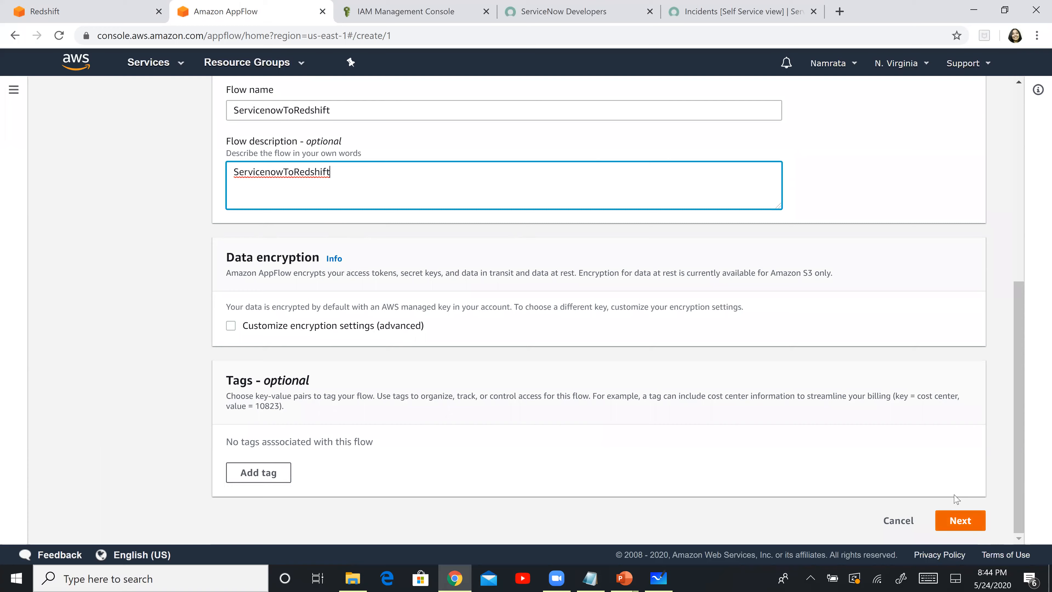
# Choose ServiceNow as the flow's source and start a new connection to it
pyautogui.click(256, 236)
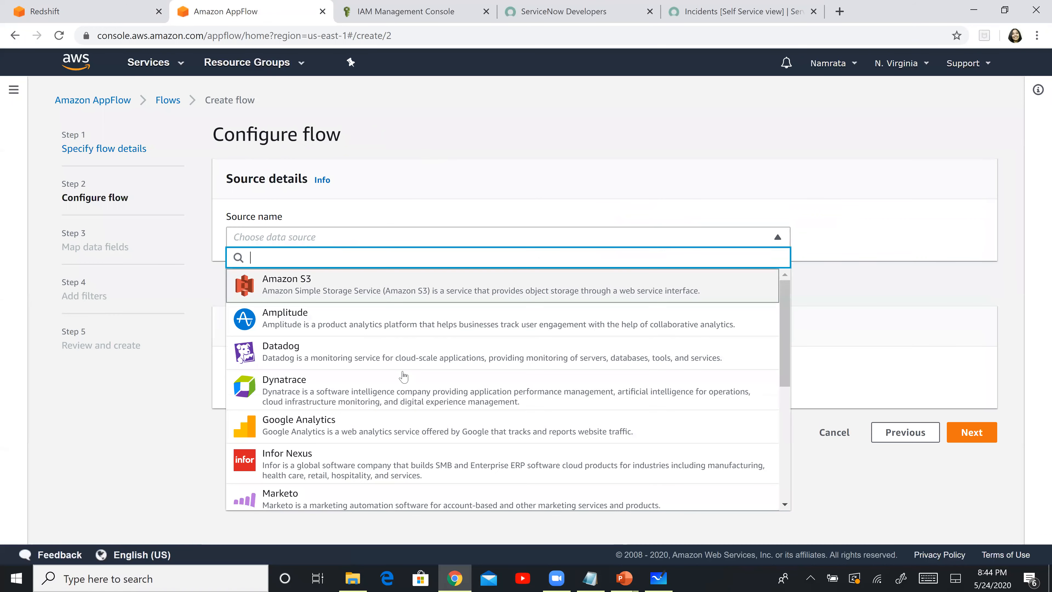
pyautogui.scroll(-5, 393, 364)
pyautogui.click(358, 319)
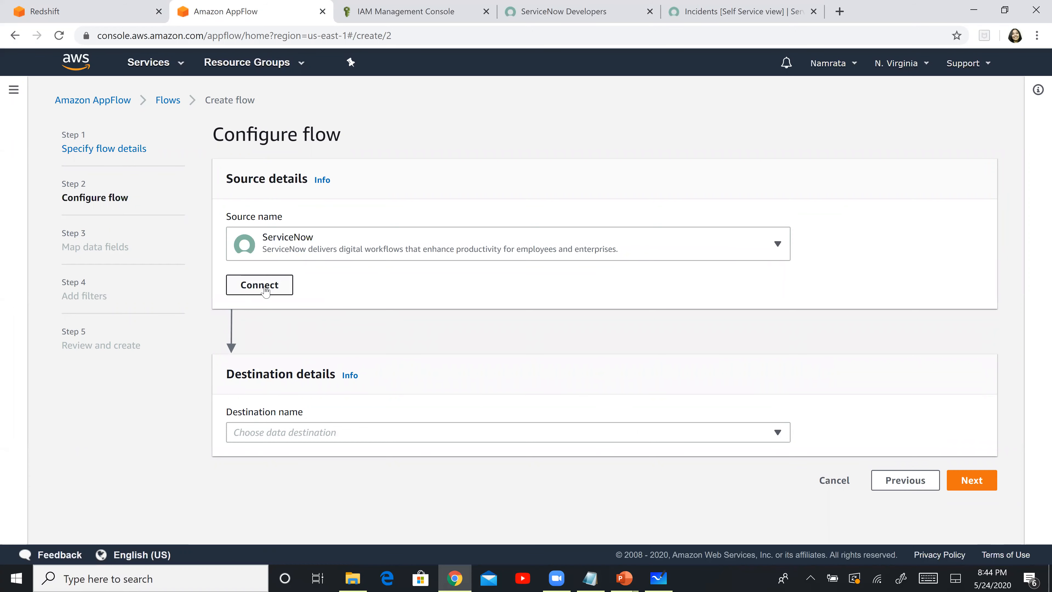
pyautogui.click(265, 286)
# Copy the ServiceNow user ID admin from the Notepad notes into the connection's user name in Chrome
pyautogui.click(397, 269)
pyautogui.hotkey('alt', 'Tab')
pyautogui.press('Tab')
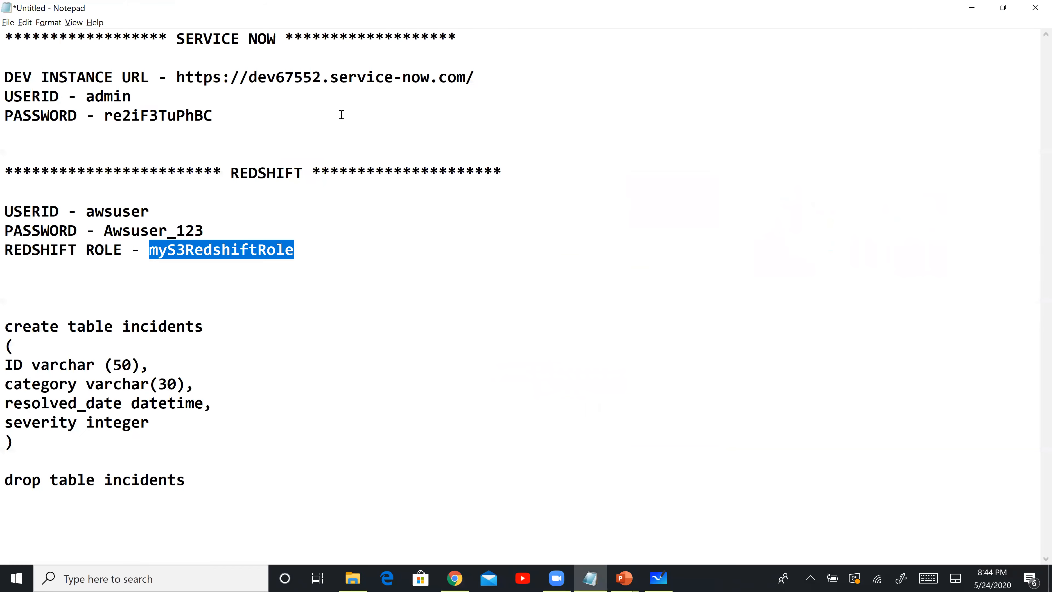
pyautogui.click(341, 114)
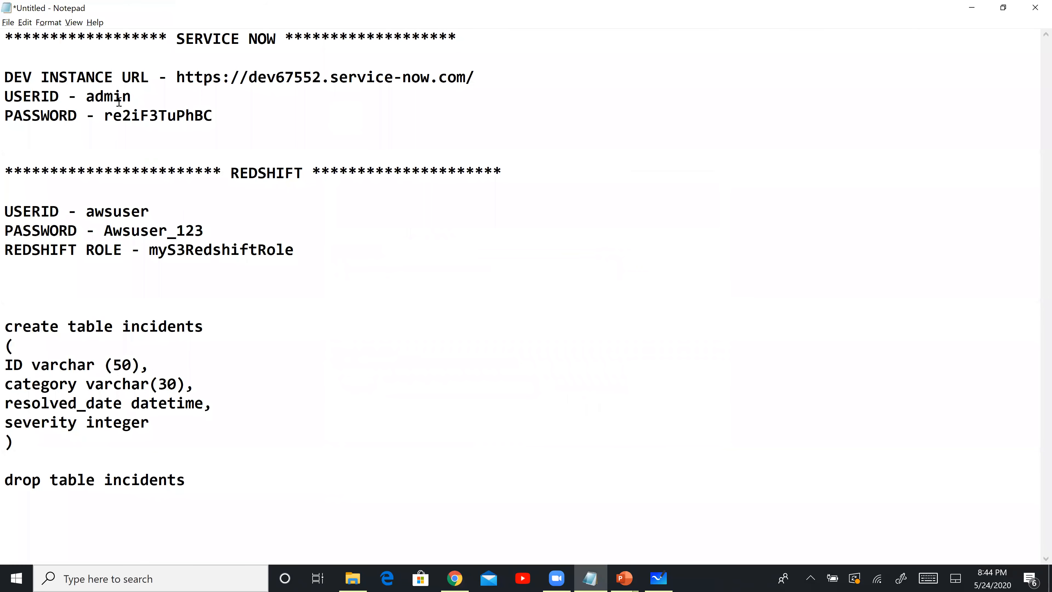
pyautogui.click(194, 91)
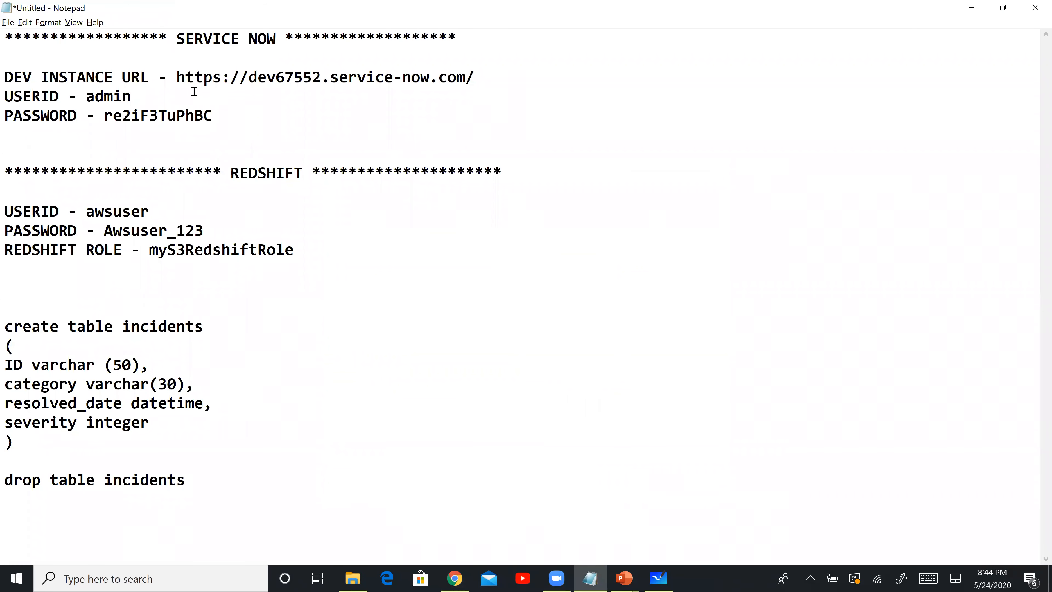
pyautogui.doubleClick(112, 96)
pyautogui.hotkey('ctrl', 'c')
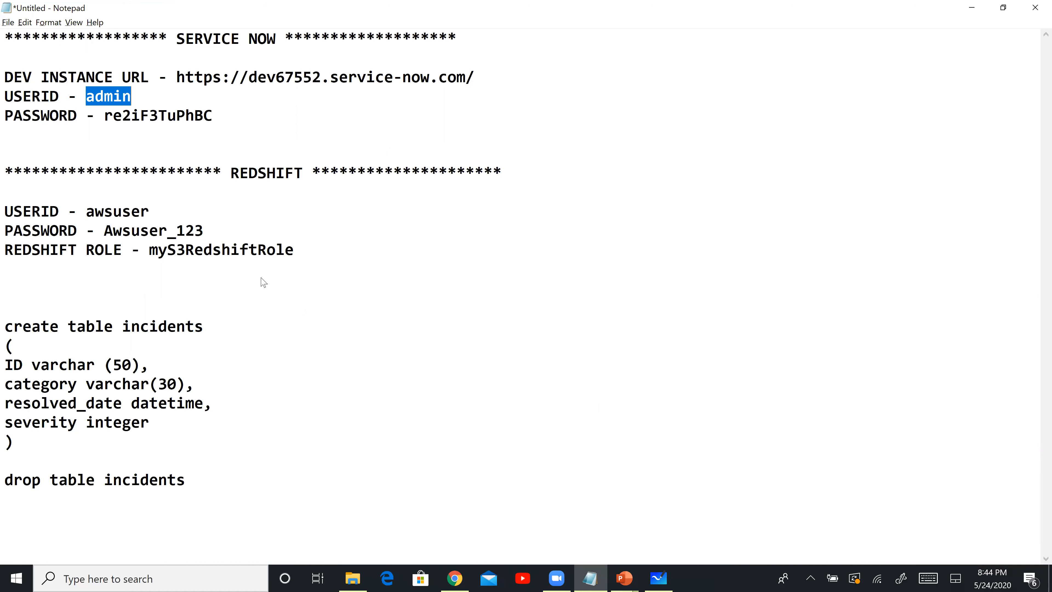
pyautogui.hotkey('alt', 'Tab')
pyautogui.click(352, 265)
pyautogui.hotkey('ctrl', 'v')
# Copy the ServiceNow password from the Notepad notes into the connection's password field in Chrome
pyautogui.hotkey('alt', 'Tab')
pyautogui.doubleClick(136, 116)
pyautogui.hotkey('ctrl', 'c')
pyautogui.hotkey('alt', 'Tab')
pyautogui.click(420, 318)
pyautogui.hotkey('ctrl', 'v')
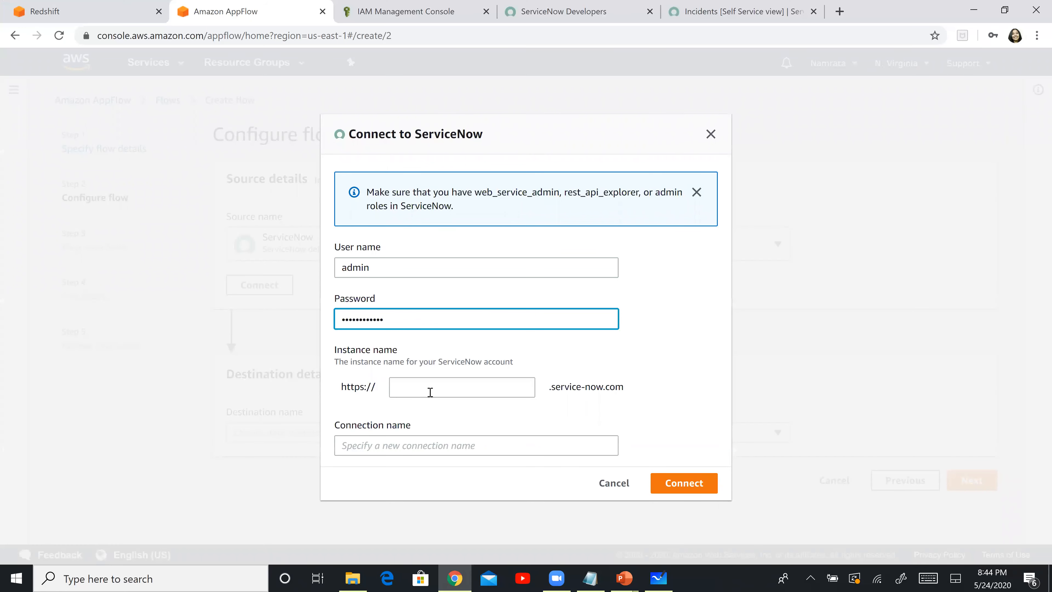
# Copy the instance name dev67552 from the Notepad URL into the ServiceNow connection's instance name in Chrome
pyautogui.click(429, 392)
pyautogui.hotkey('alt', 'Tab')
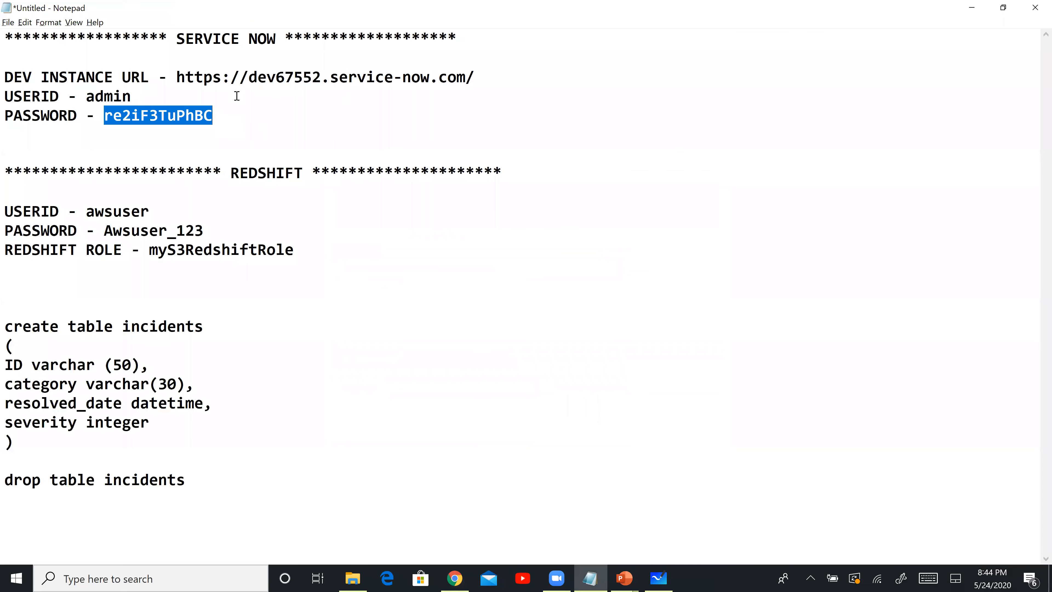
pyautogui.moveTo(249, 77); pyautogui.dragTo(324, 76)
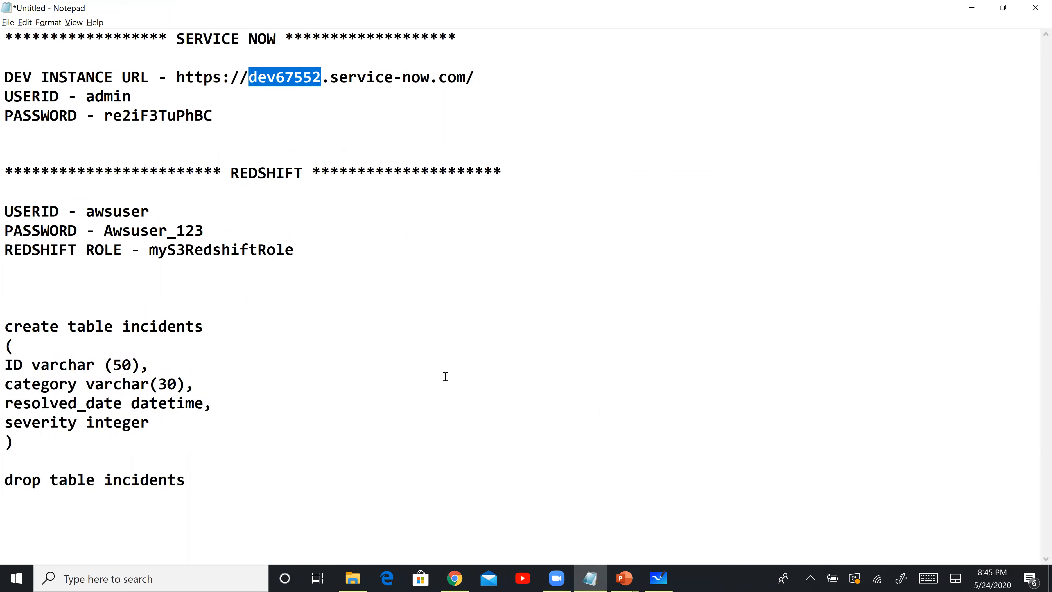
pyautogui.hotkey('alt', 'Tab')
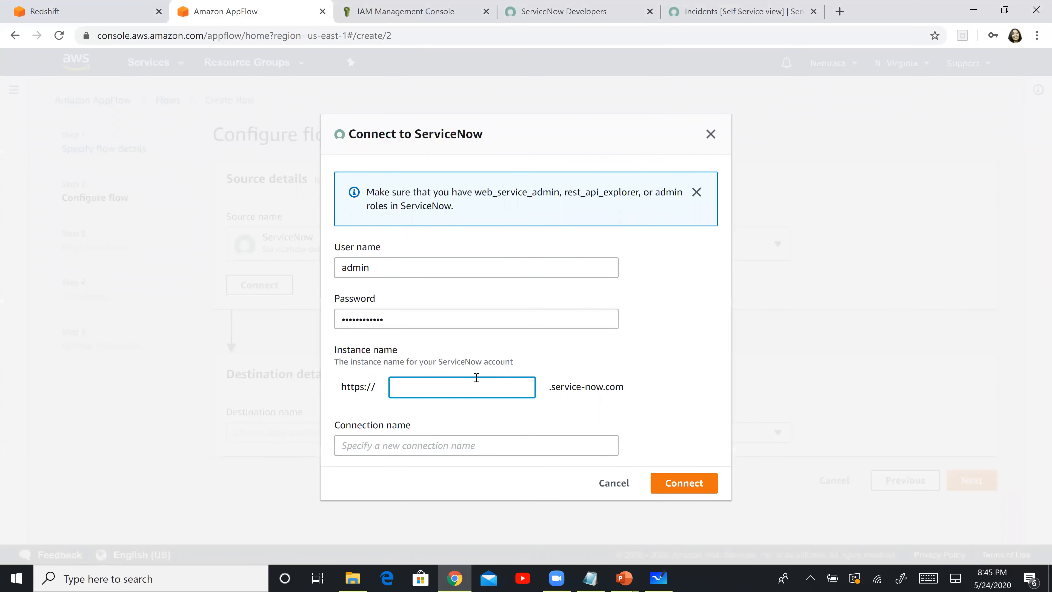
pyautogui.hotkey('ctrl', 'v')
# Name the connection ServicenowConn and connect to ServiceNow
pyautogui.click(494, 453)
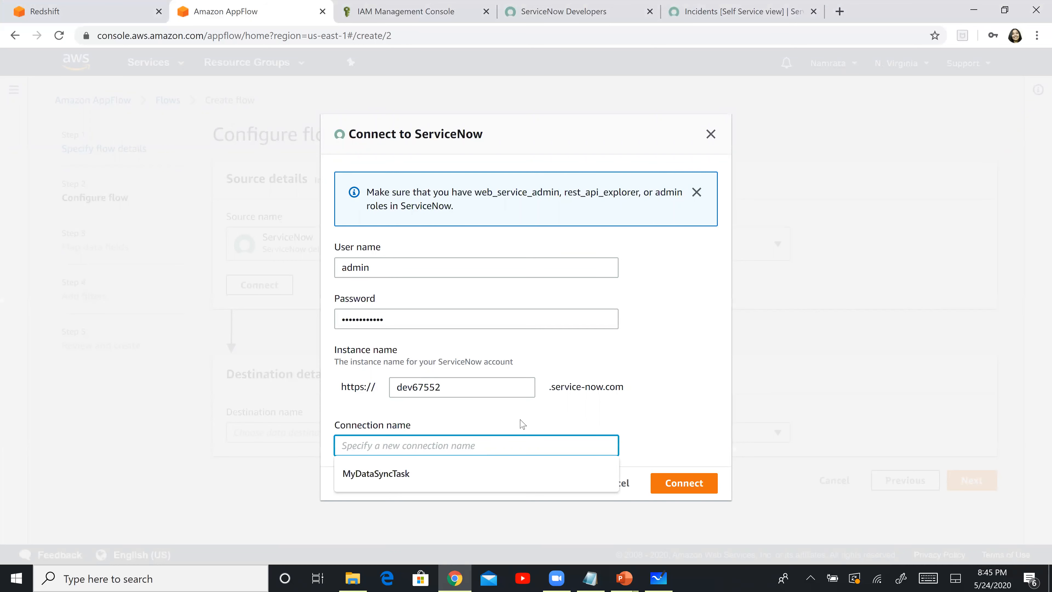
pyautogui.write('Serviceno')
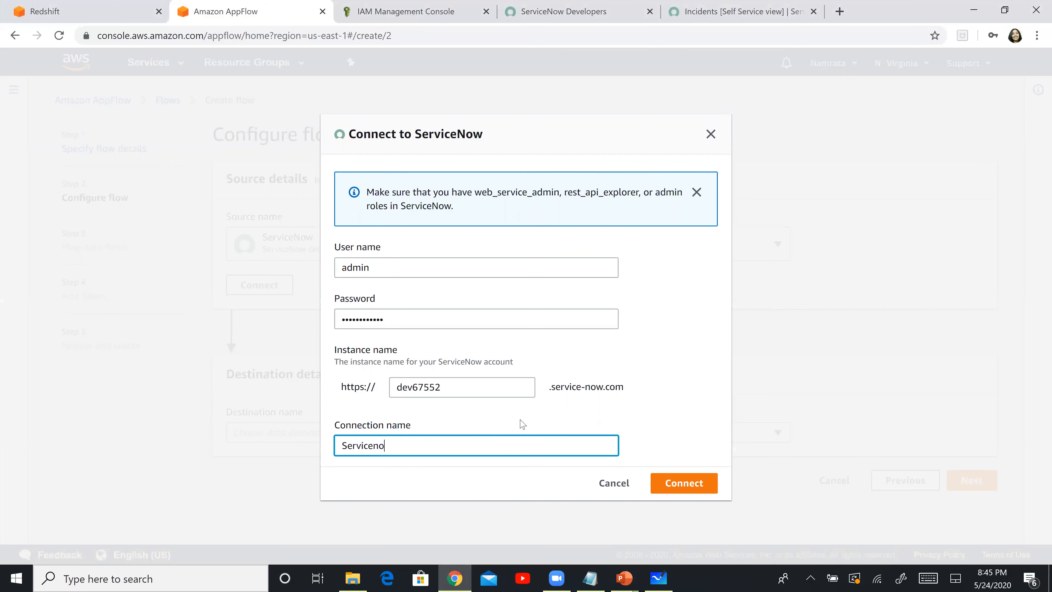
pyautogui.write('wConn')
pyautogui.click(694, 489)
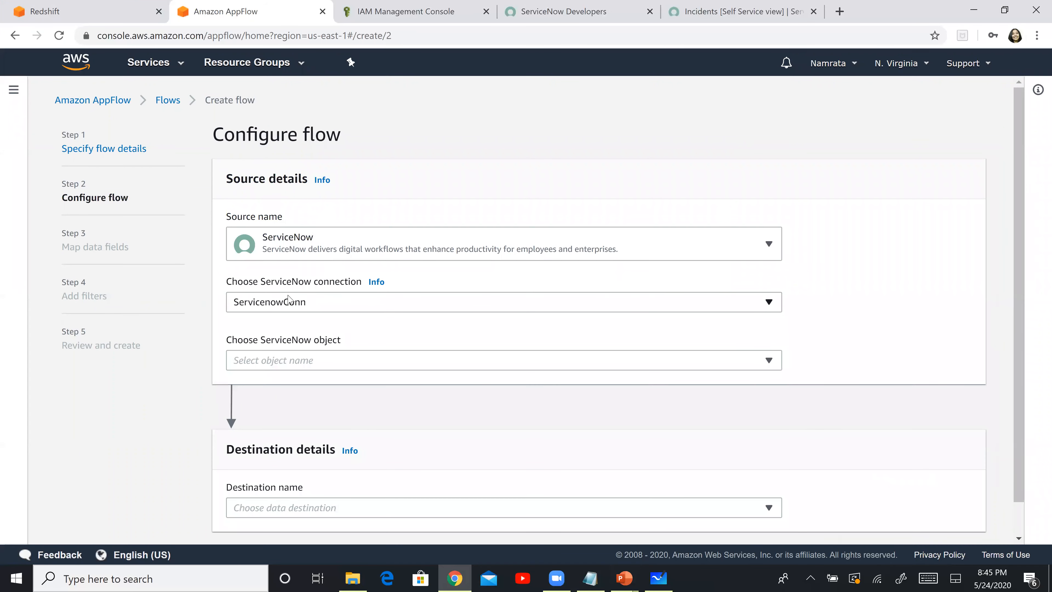
# Select incident as the ServiceNow object and Amazon Redshift as the flow's destination
pyautogui.click(323, 362)
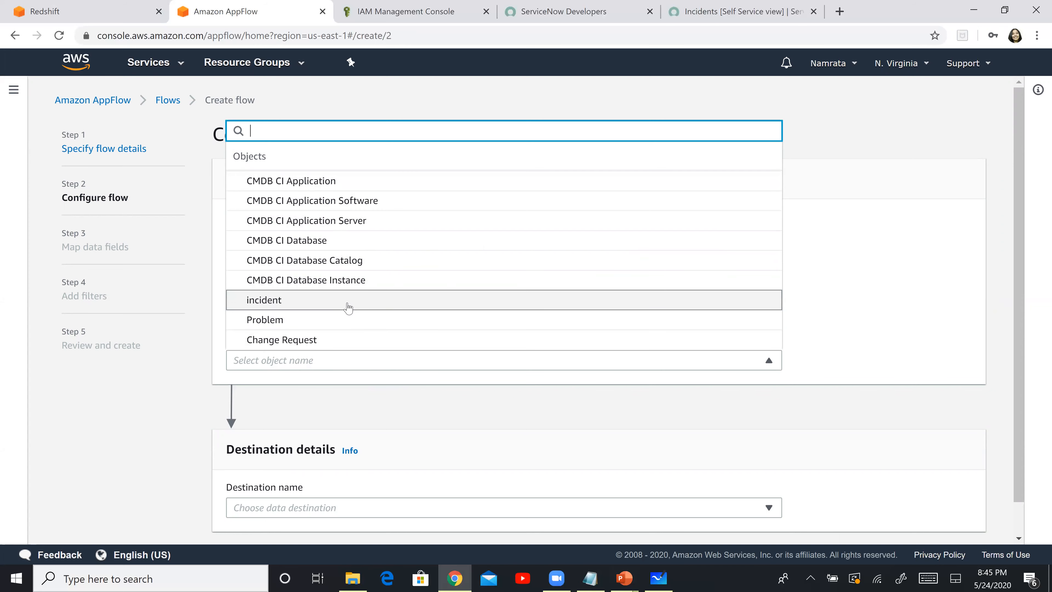
pyautogui.click(347, 308)
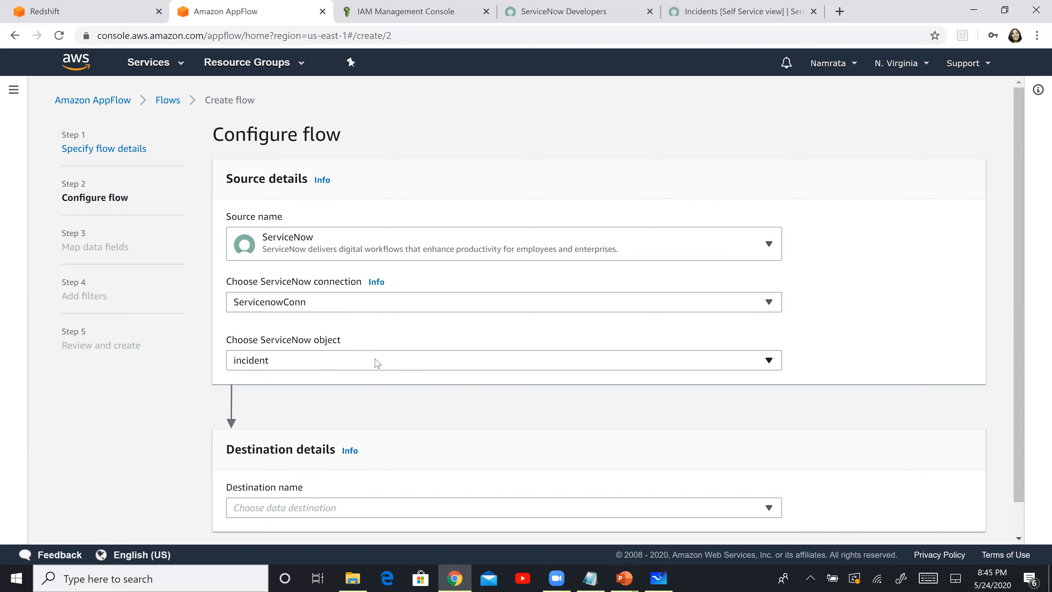
pyautogui.scroll(-1, 369, 365)
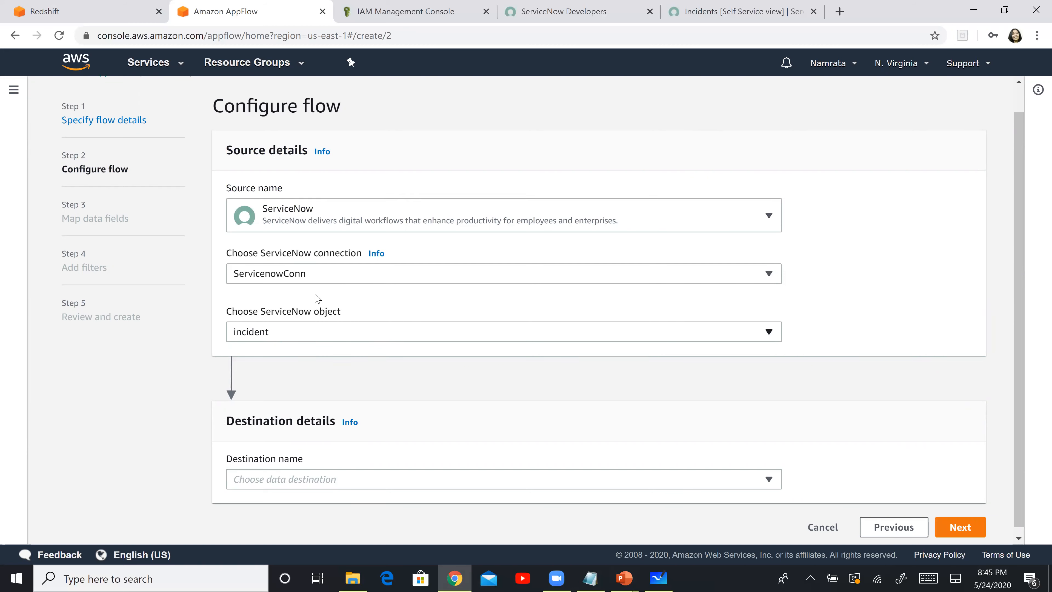
pyautogui.click(280, 474)
pyautogui.click(290, 349)
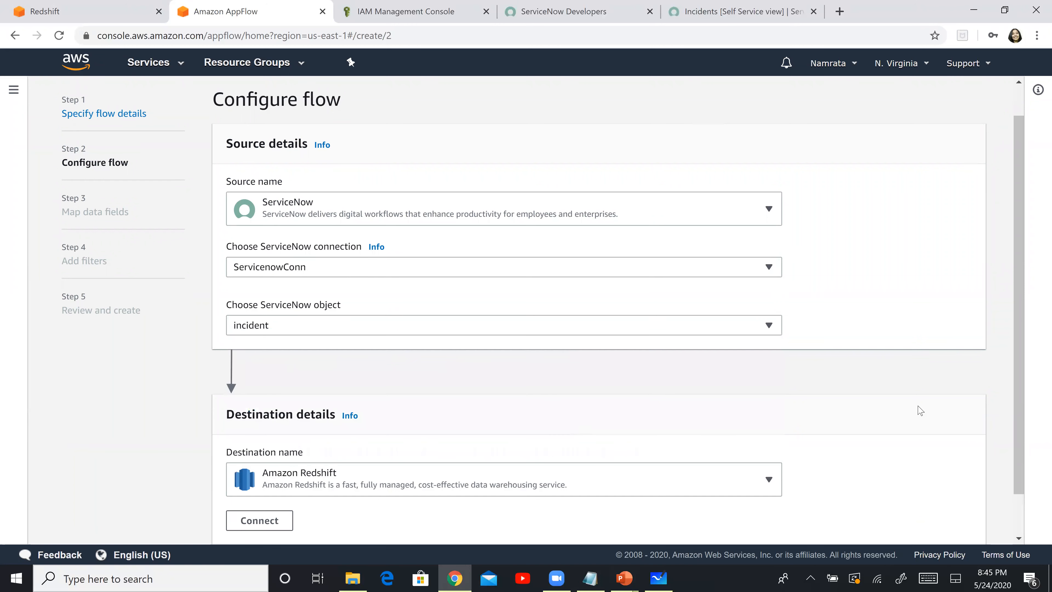
# Start the Amazon Redshift connection with the servicenowincidentsdata bucket and the myS3RedshiftRole IAM role
pyautogui.scroll(-1, 305, 465)
pyautogui.click(265, 472)
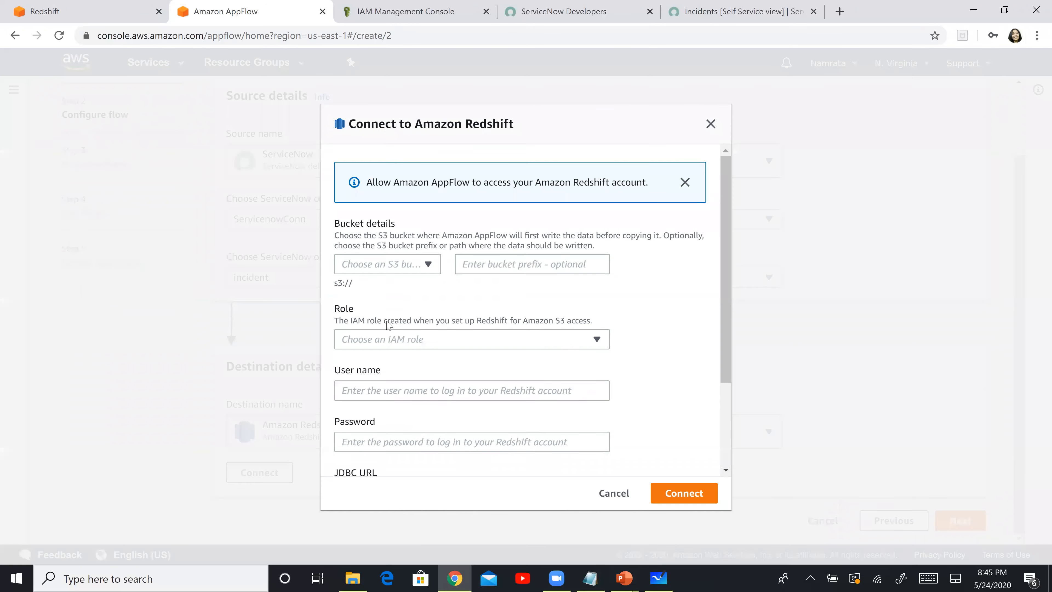
pyautogui.click(400, 270)
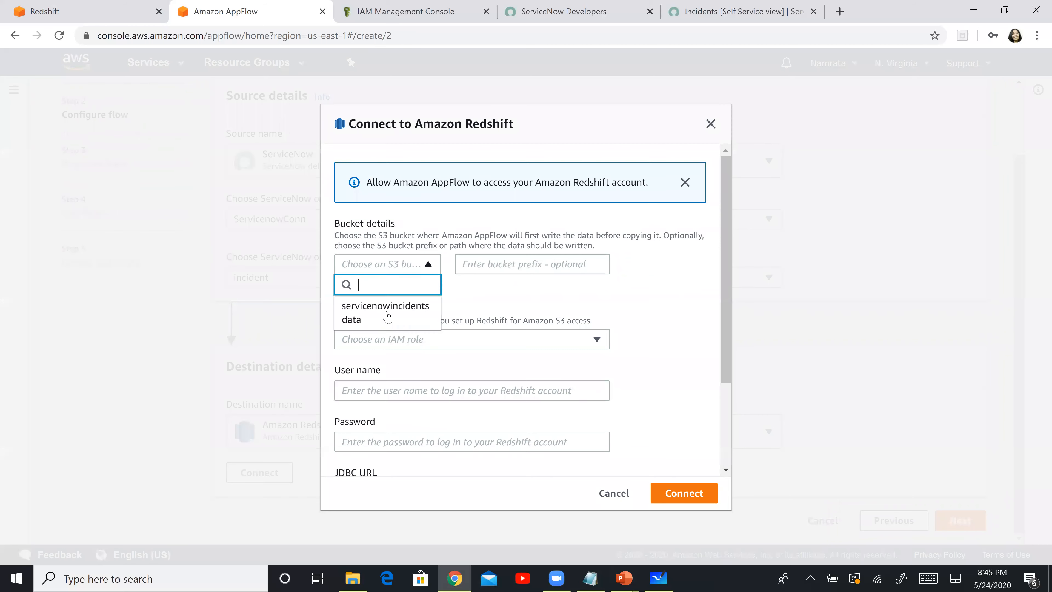
pyautogui.click(388, 314)
pyautogui.click(392, 338)
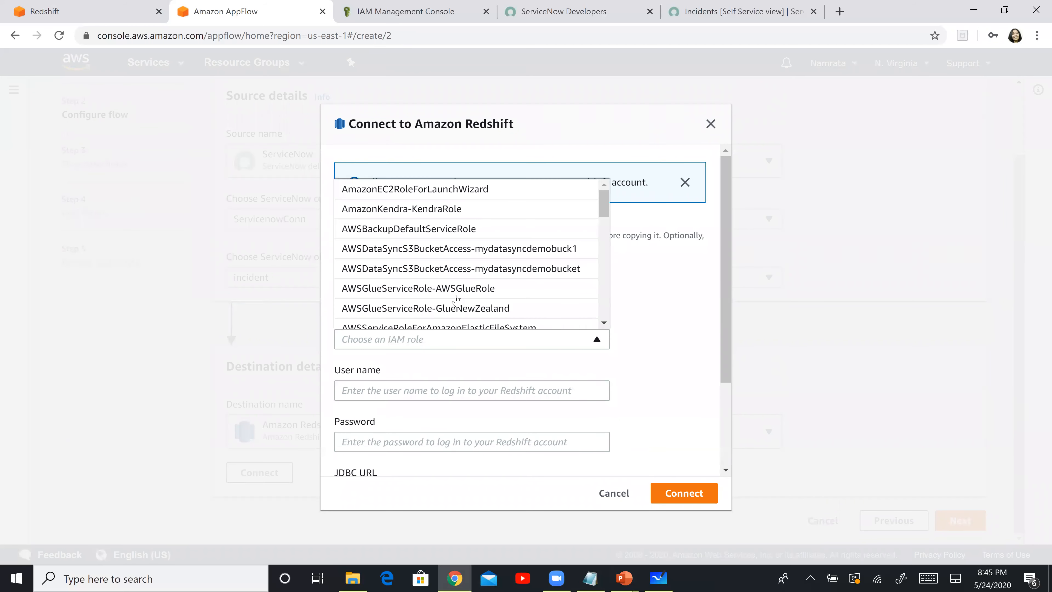
pyautogui.scroll(-8, 452, 302)
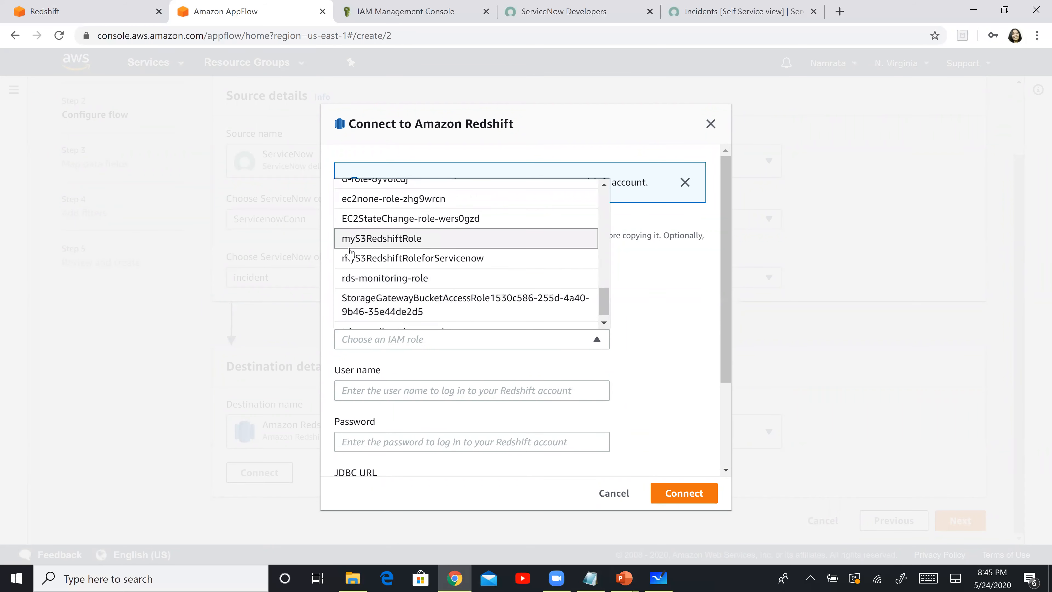
pyautogui.click(406, 244)
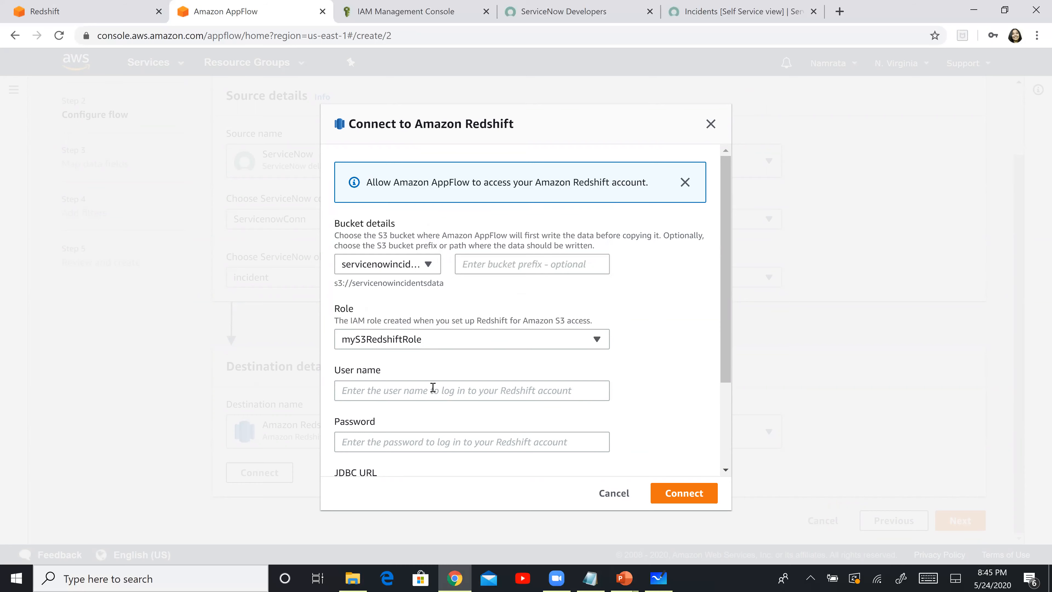
# Copy the Redshift user ID awsuser from the Notepad notes into the Redshift connection's user name in Chrome
pyautogui.click(418, 385)
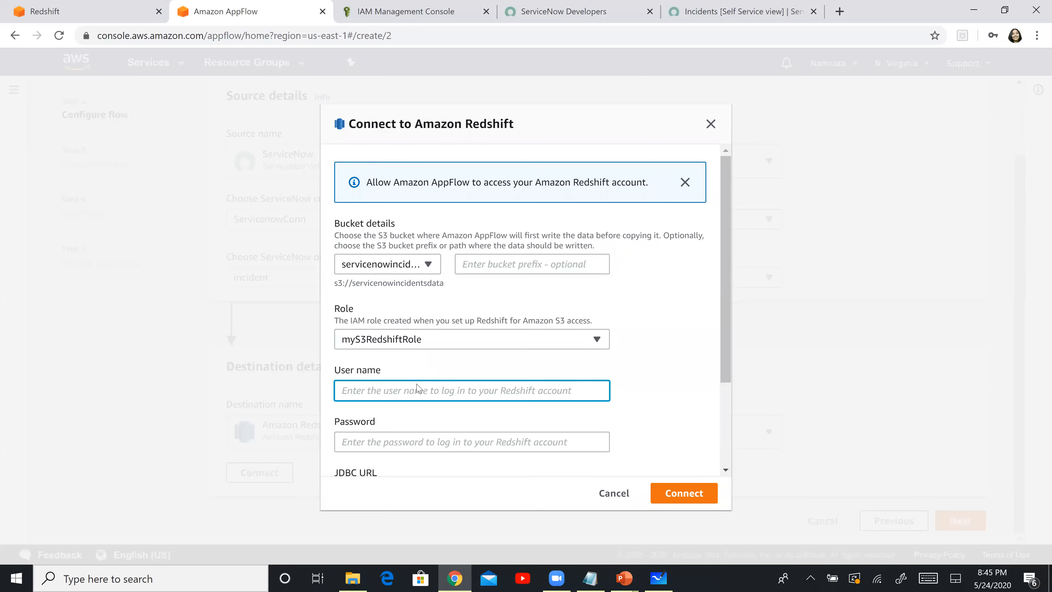
pyautogui.hotkey('alt', 'Tab')
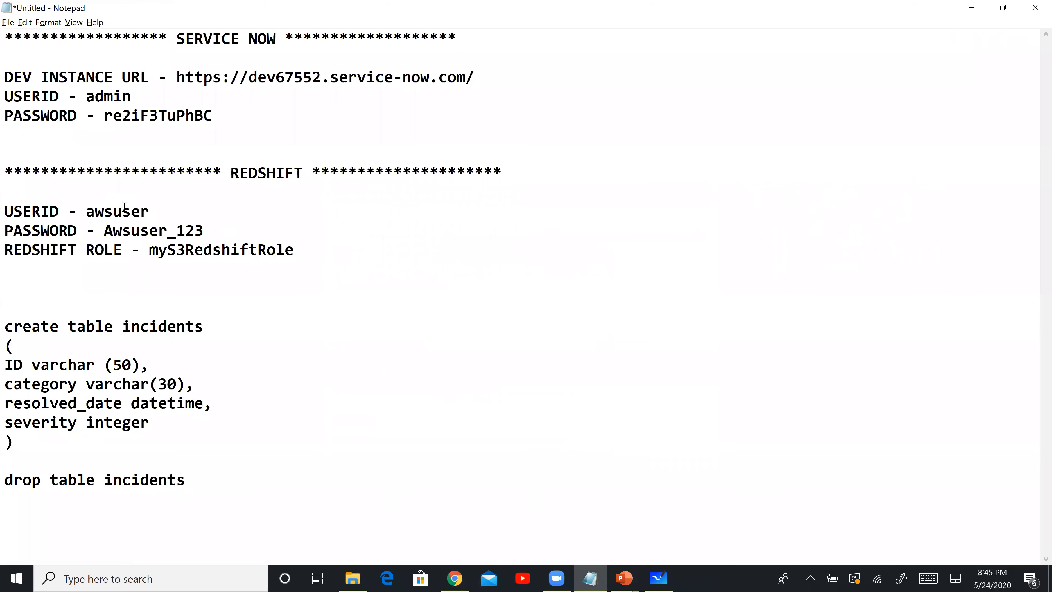
pyautogui.doubleClick(125, 209)
pyautogui.hotkey('ctrl', 'c')
pyautogui.hotkey('alt', 'Tab')
pyautogui.hotkey('ctrl', 'v')
# Copy the Redshift password from the Notepad notes into the Redshift connection's password field in Chrome
pyautogui.hotkey('alt', 'Tab')
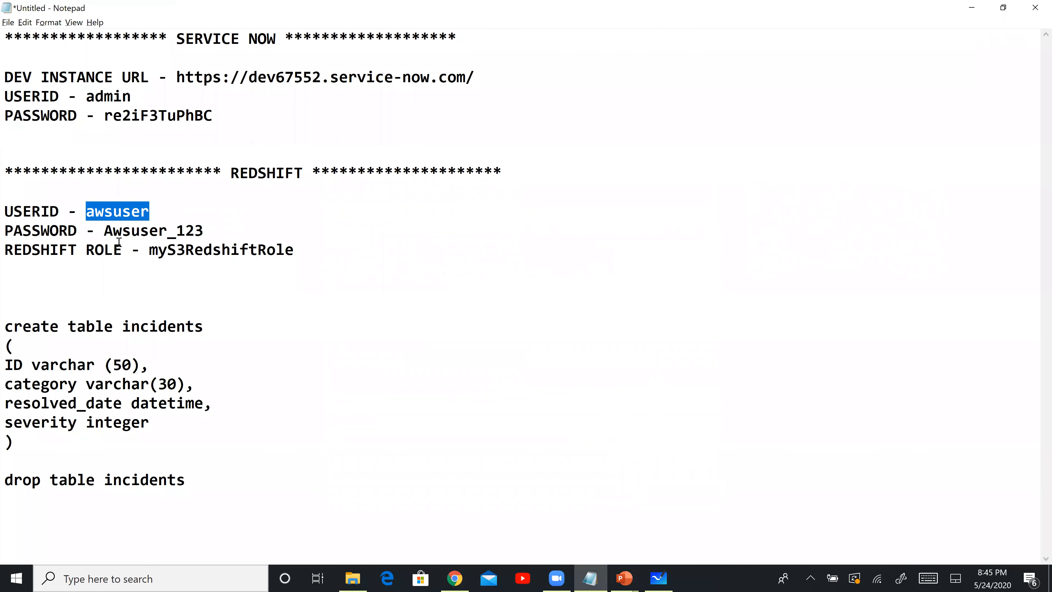
pyautogui.moveTo(103, 231); pyautogui.dragTo(206, 223)
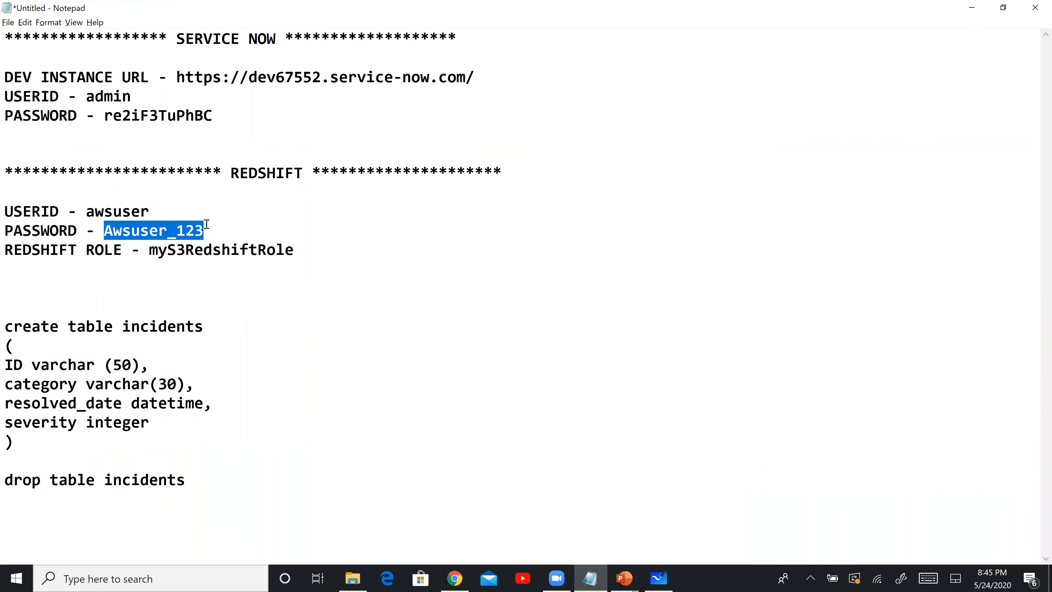
pyautogui.hotkey('alt', 'Tab')
pyautogui.click(360, 441)
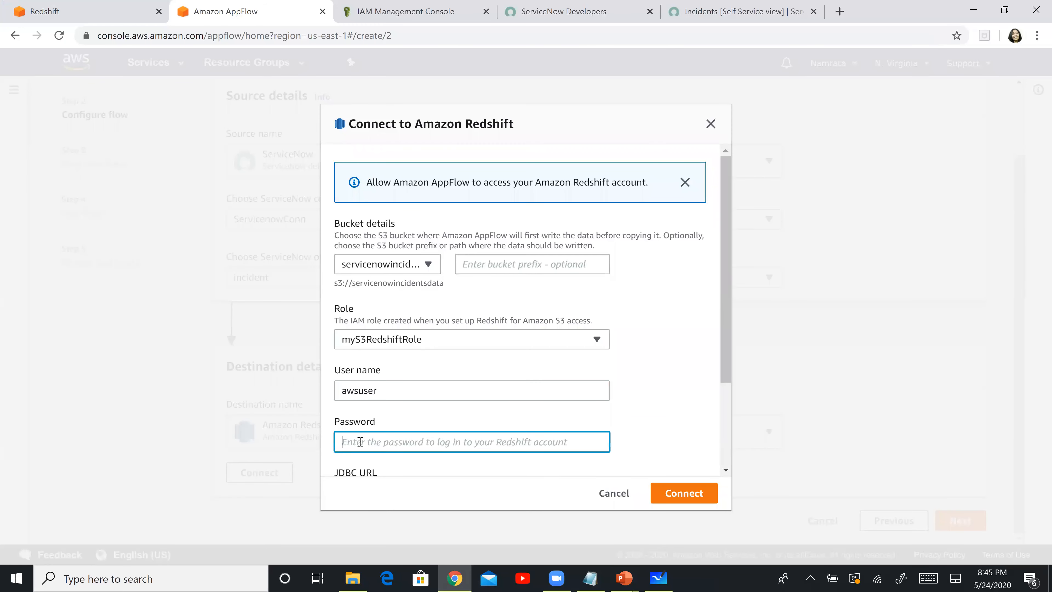
pyautogui.hotkey('ctrl', 'v')
# Copy the JDBC URL from redshift-cluster-1's connection details in the Redshift console into the Amazon Redshift connection's JDBC URL in AppFlow
pyautogui.scroll(-3, 535, 399)
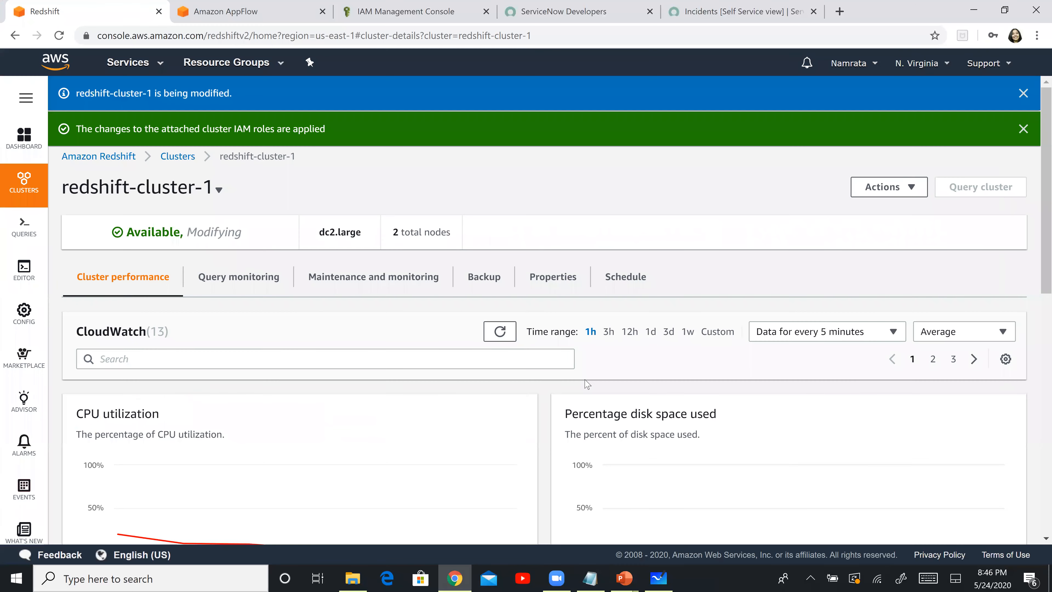
pyautogui.click(555, 278)
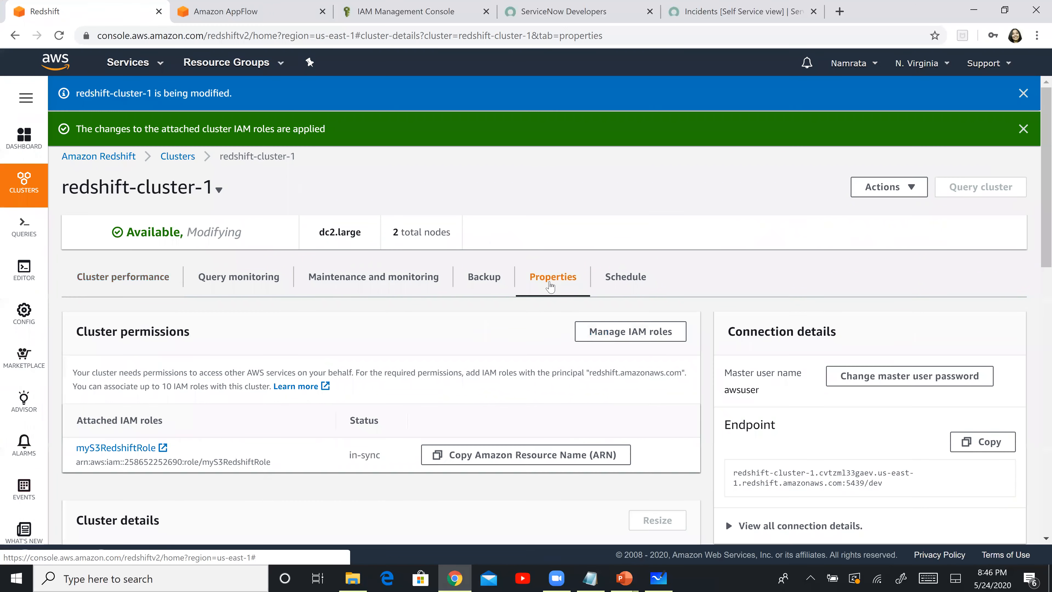
pyautogui.moveTo(727, 334); pyautogui.dragTo(824, 285)
pyautogui.scroll(-5, 820, 285)
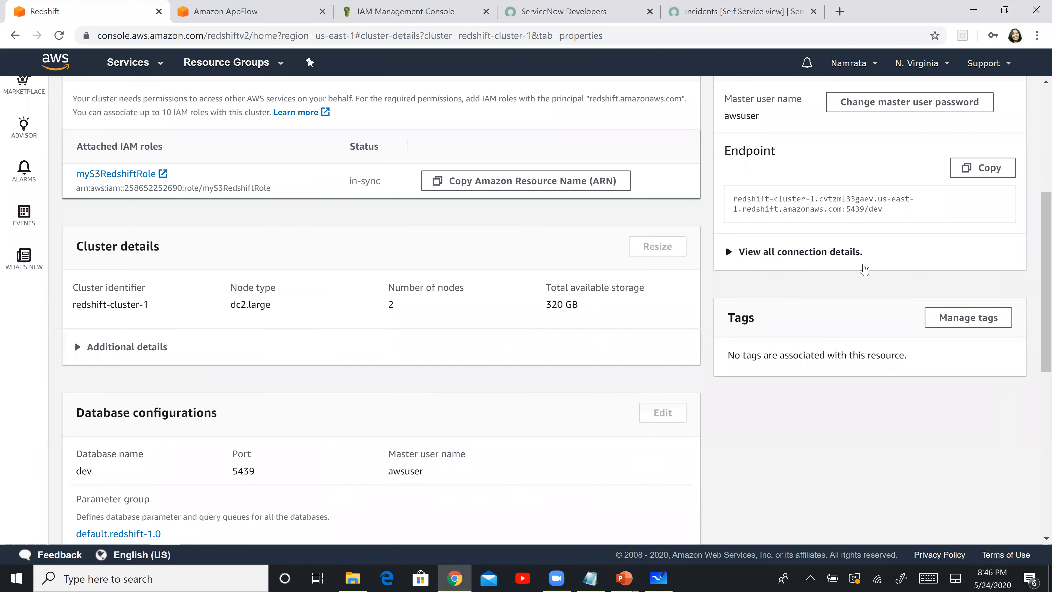
pyautogui.moveTo(880, 256); pyautogui.dragTo(729, 255)
pyautogui.moveTo(727, 294); pyautogui.dragTo(814, 295)
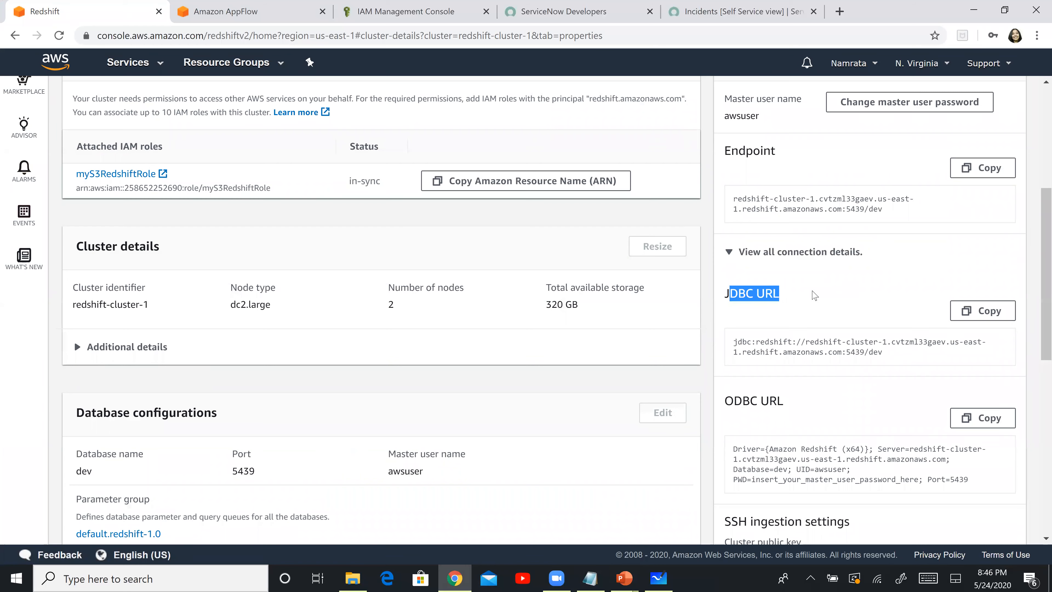
pyautogui.click(974, 311)
pyautogui.click(251, 23)
pyautogui.click(406, 403)
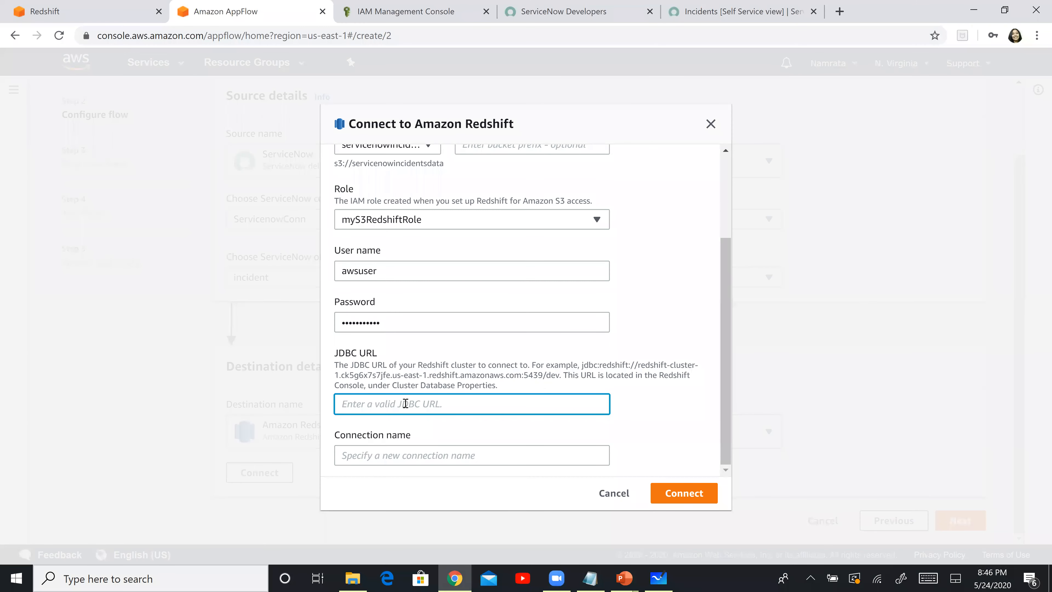
pyautogui.hotkey('ctrl', 'v')
# Name the connection RedshiftConn and connect to Amazon Redshift
pyautogui.click(366, 454)
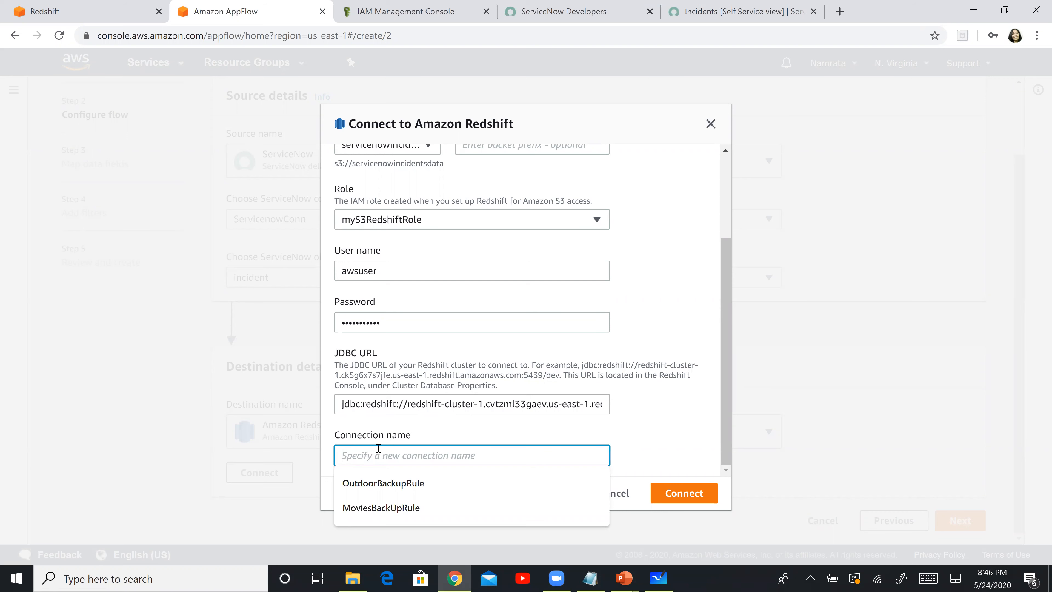
pyautogui.write('REdshift')
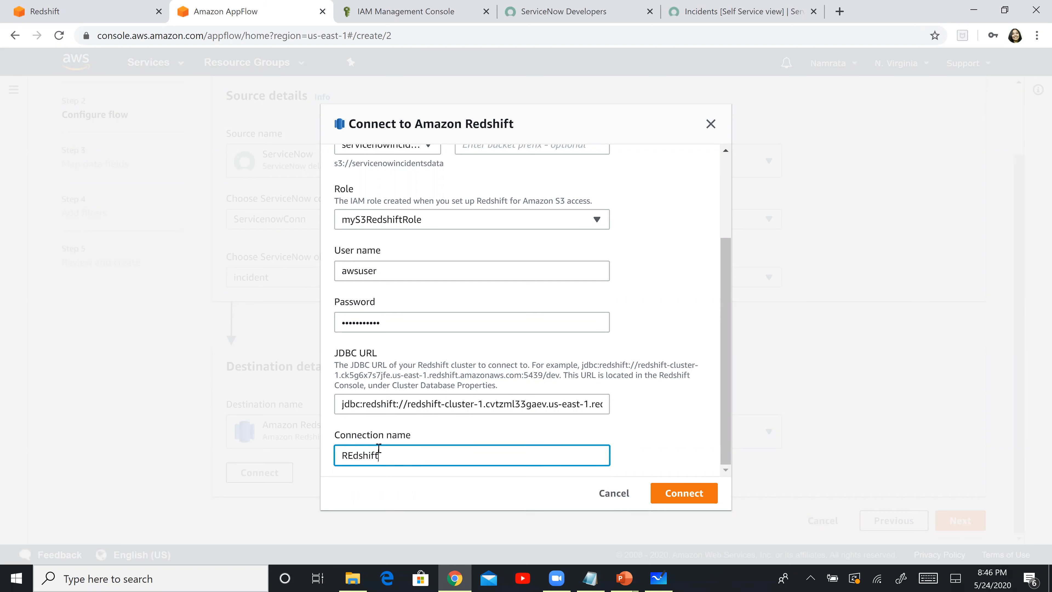
pyautogui.write('s')
pyautogui.press('BackSpace')
pyautogui.press('BackSpace')
pyautogui.press('BackSpace')
pyautogui.write('edshiftConn')
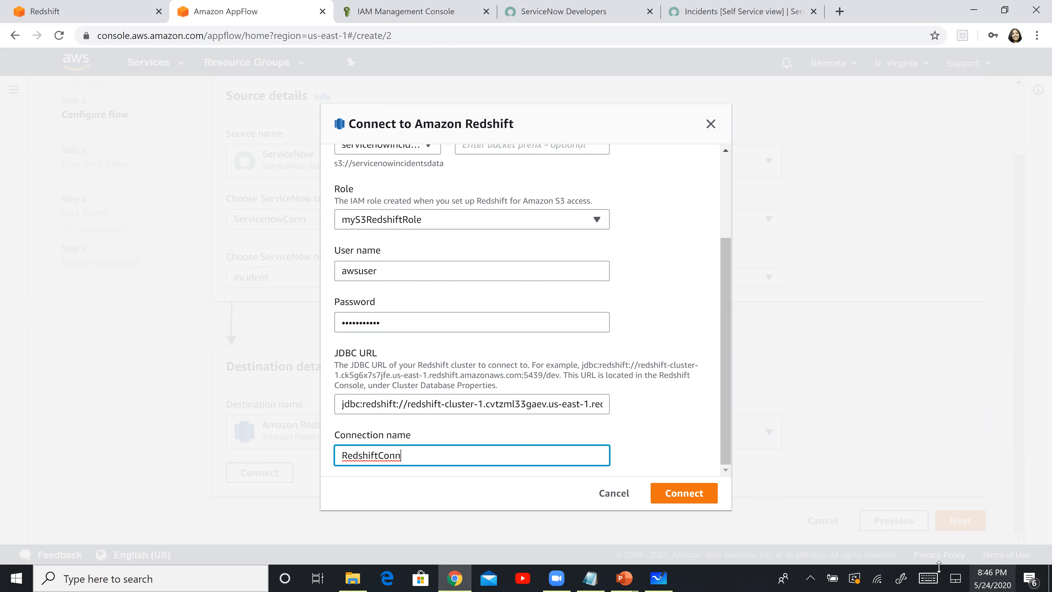
pyautogui.click(667, 497)
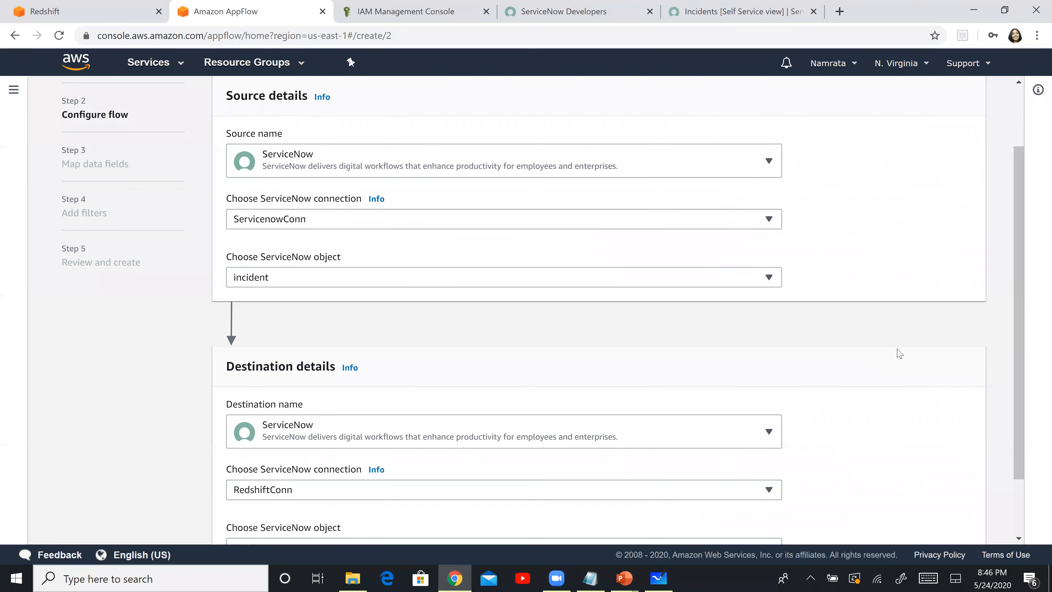
pyautogui.scroll(-2, 899, 354)
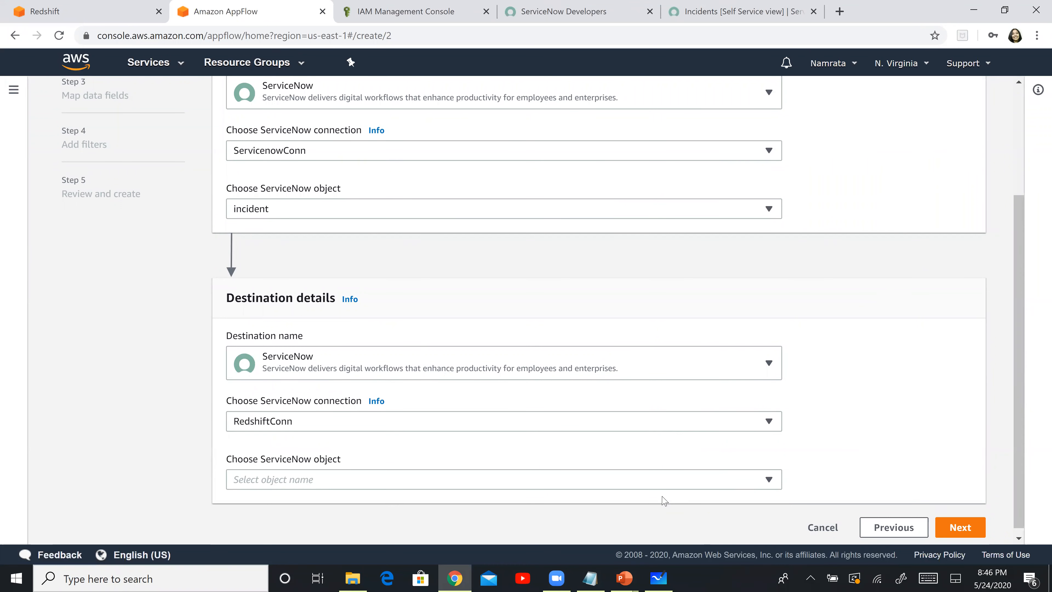
pyautogui.hotkey('ctrl', '2')
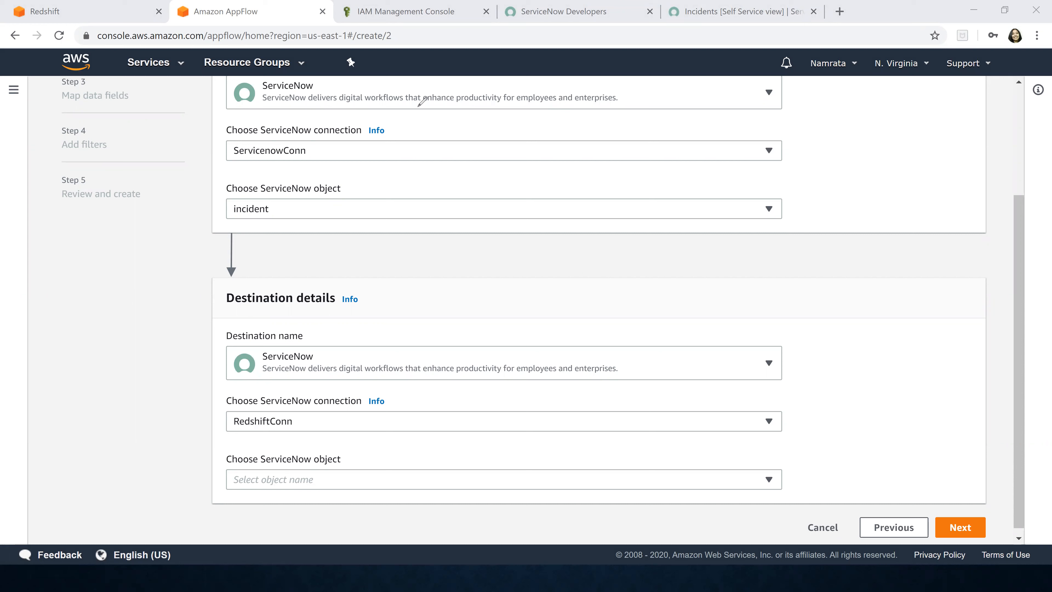
pyautogui.moveTo(289, 319)
pyautogui.mouseDown()
pyautogui.moveTo(183, 368)
pyautogui.moveTo(282, 399)
pyautogui.moveTo(803, 393)
pyautogui.moveTo(764, 302)
pyautogui.moveTo(281, 324)
pyautogui.mouseUp()
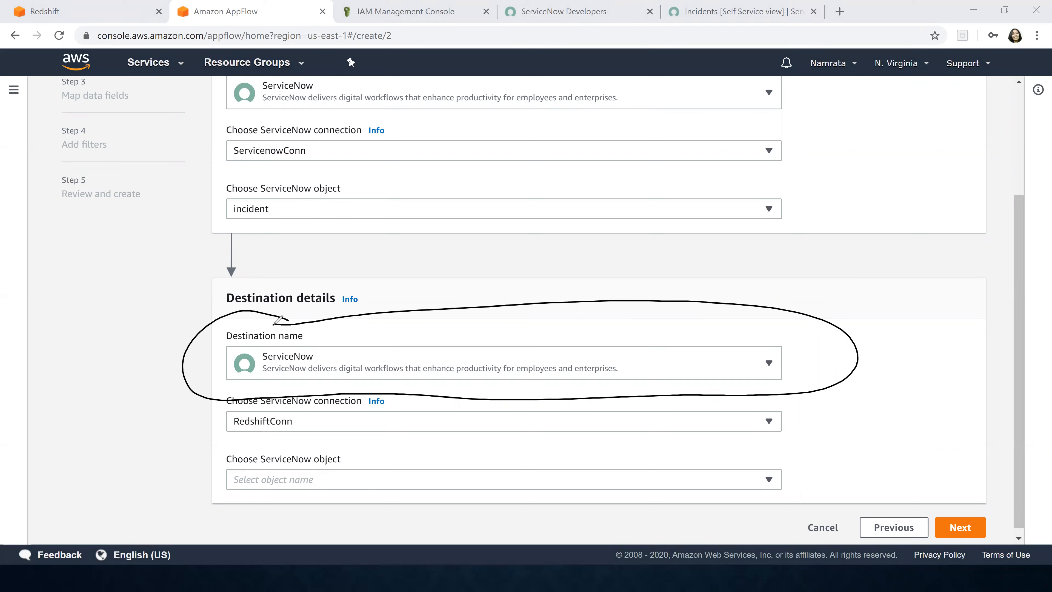
pyautogui.moveTo(174, 214); pyautogui.dragTo(175, 231)
pyautogui.moveTo(177, 243); pyautogui.dragTo(179, 319)
pyautogui.moveTo(177, 283)
pyautogui.mouseDown()
pyautogui.moveTo(204, 129)
pyautogui.moveTo(207, 156)
pyautogui.mouseUp()
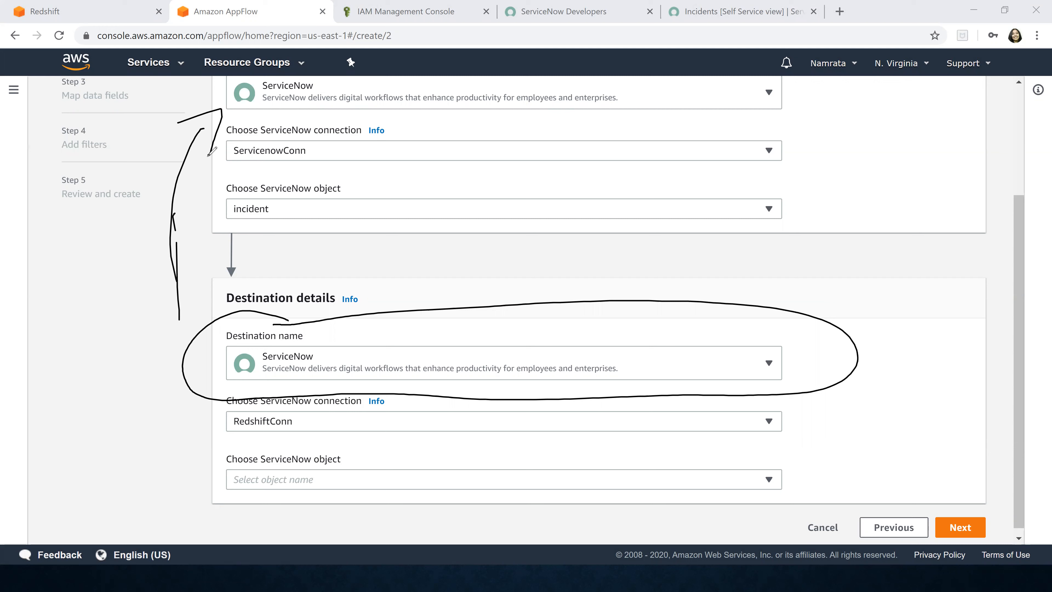
pyautogui.press('e')
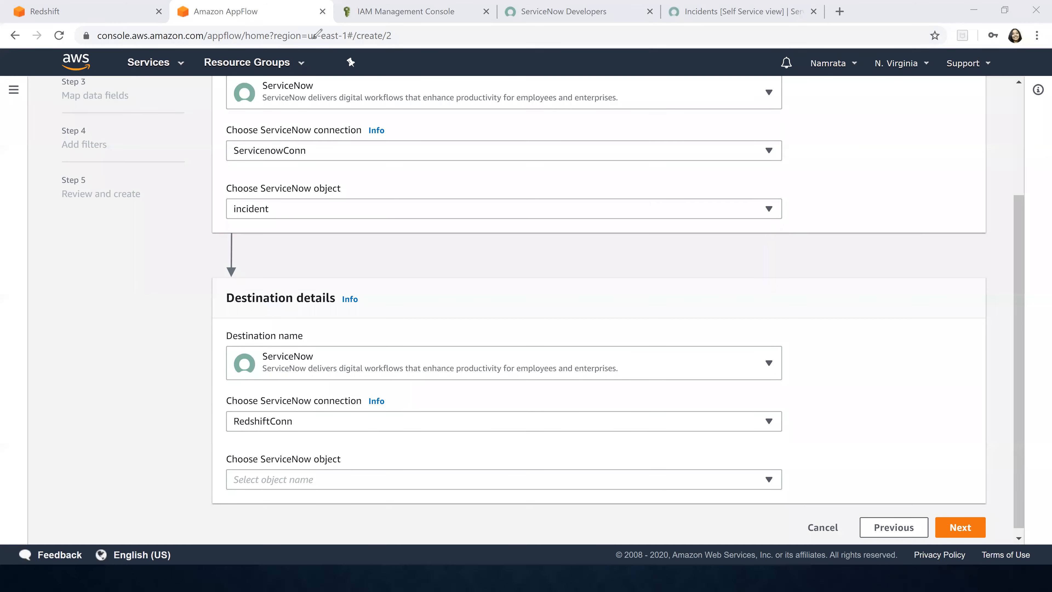
# Set the flow's destination to Amazon Redshift and choose the existing RedshiftConn connection
pyautogui.click(380, 370)
pyautogui.click(358, 238)
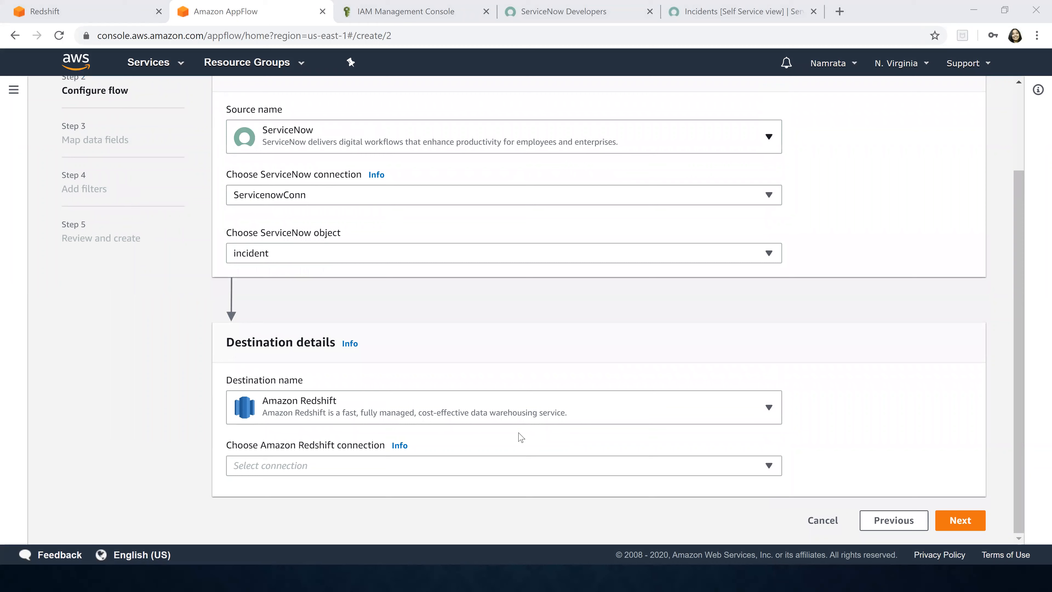
pyautogui.click(317, 465)
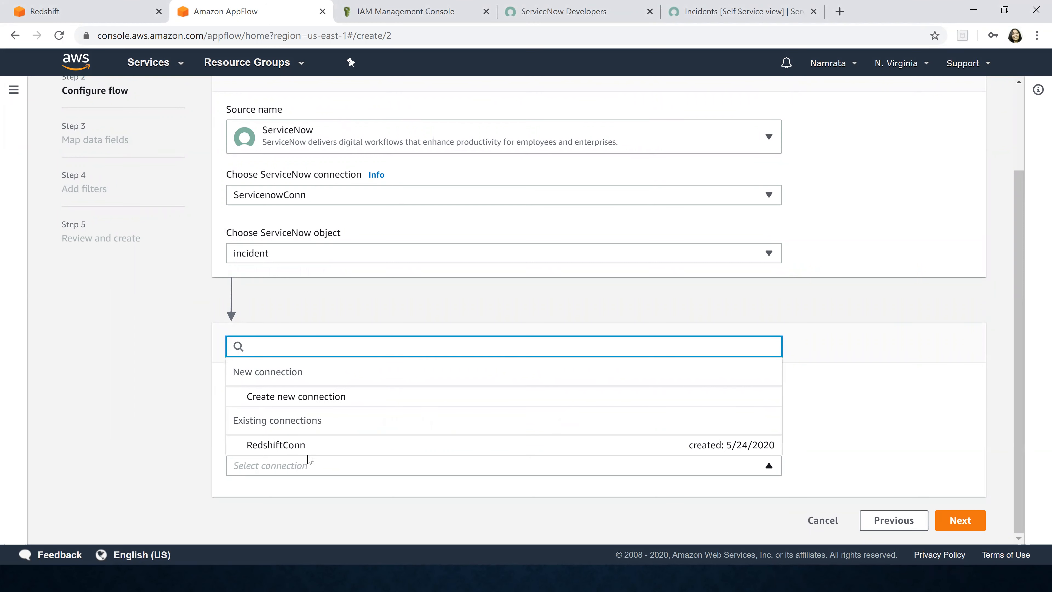
pyautogui.click(308, 442)
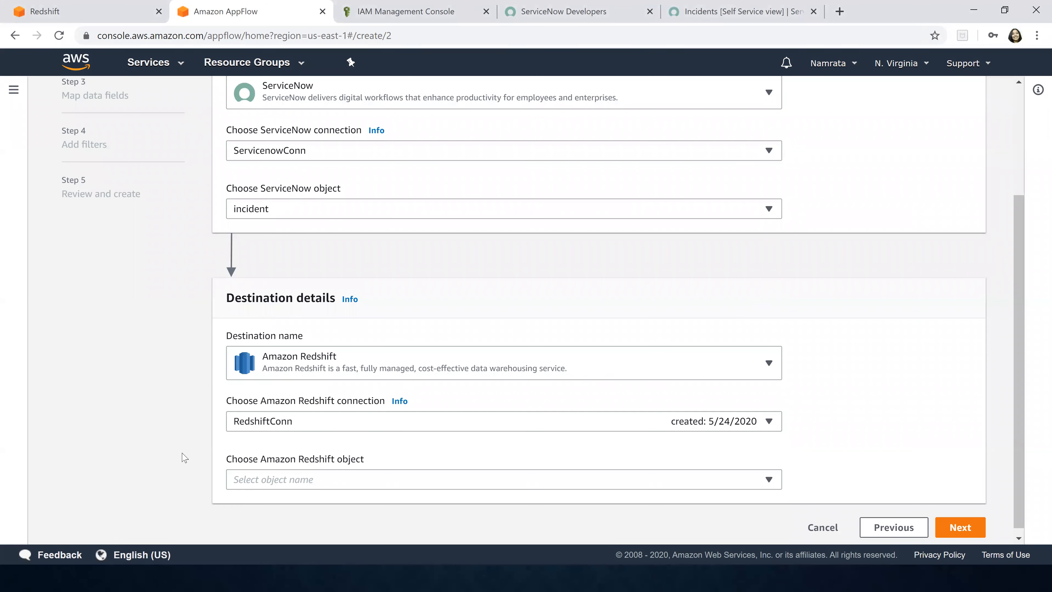
# Choose public as the Amazon Redshift object and incidents as the Redshift table
pyautogui.click(323, 480)
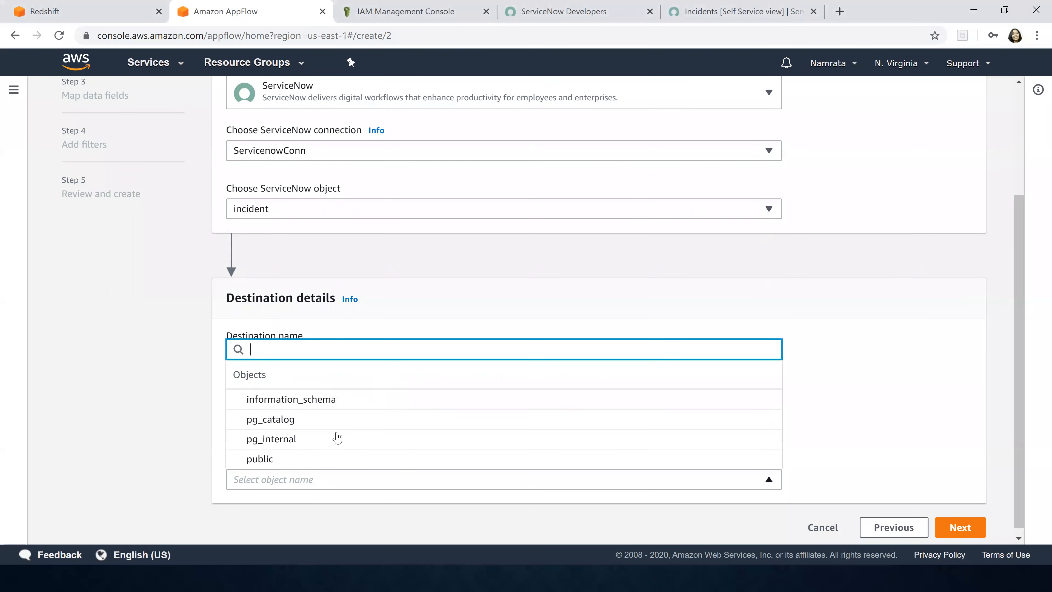
pyautogui.click(312, 462)
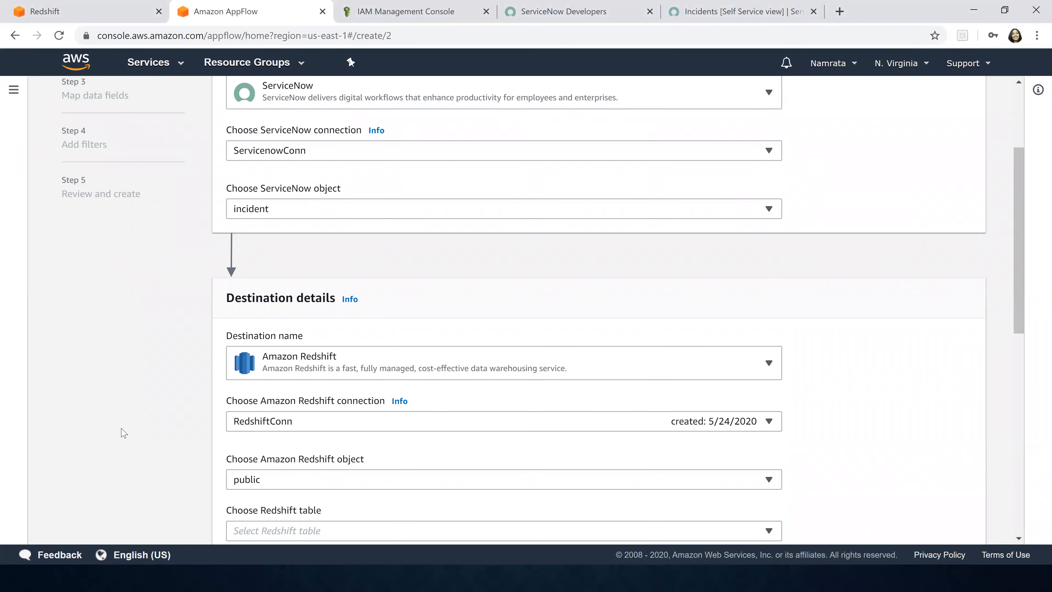
pyautogui.scroll(-5, 327, 361)
pyautogui.scroll(-5, 327, 361)
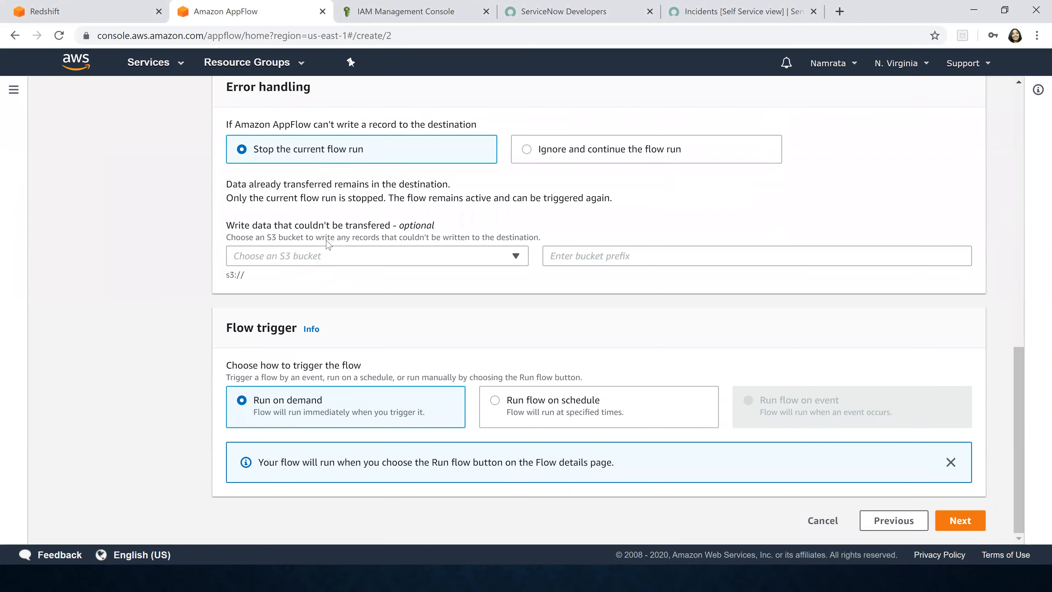
pyautogui.scroll(3, 327, 242)
pyautogui.click(326, 172)
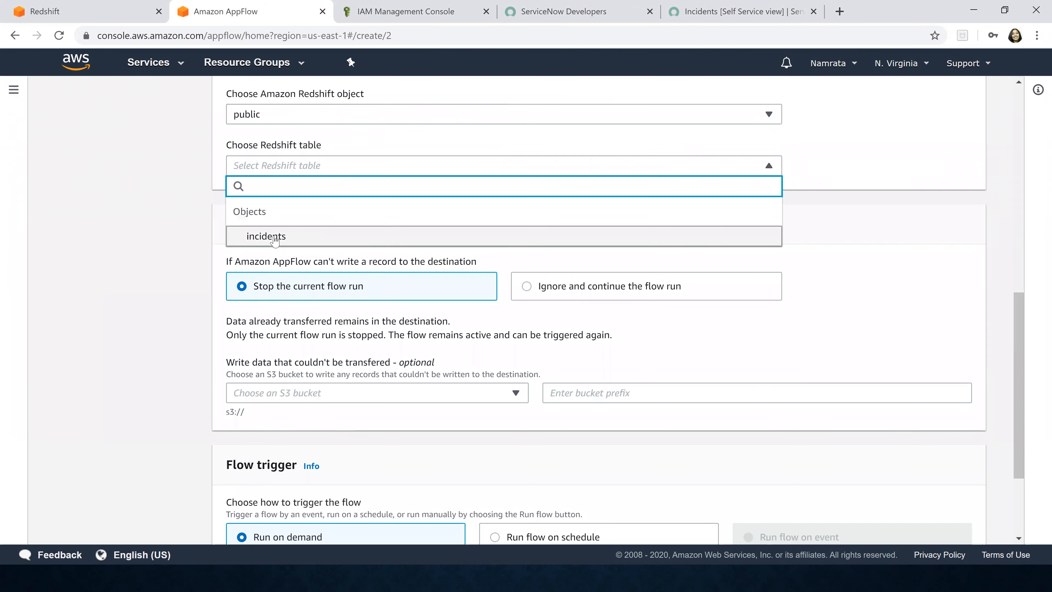
pyautogui.click(284, 240)
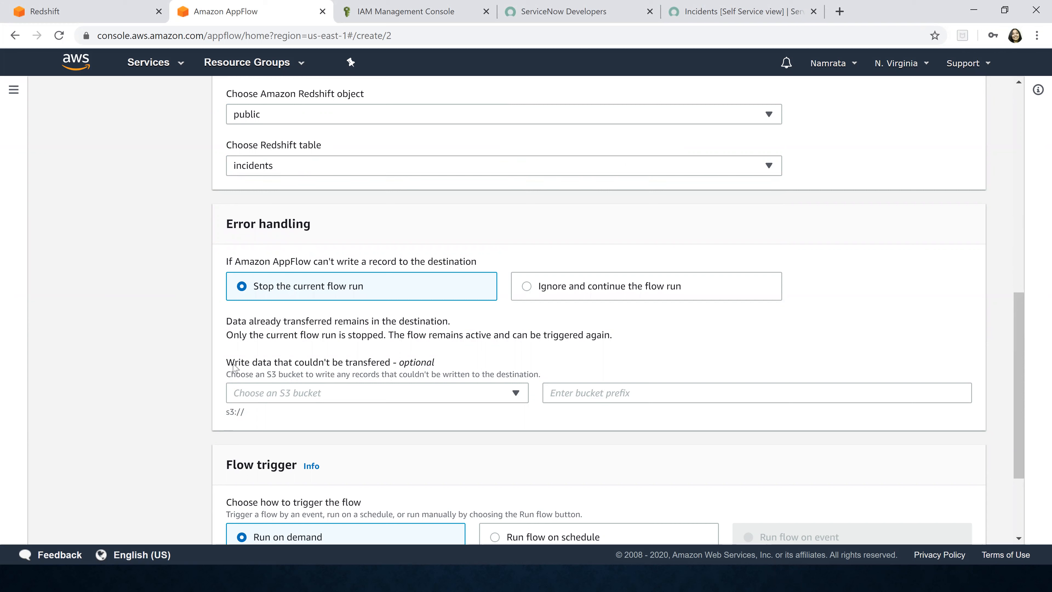
# Choose the servicenowincidentsdata bucket for data that couldn't be transferred and continue to the data field mapping
pyautogui.moveTo(228, 363); pyautogui.dragTo(434, 362)
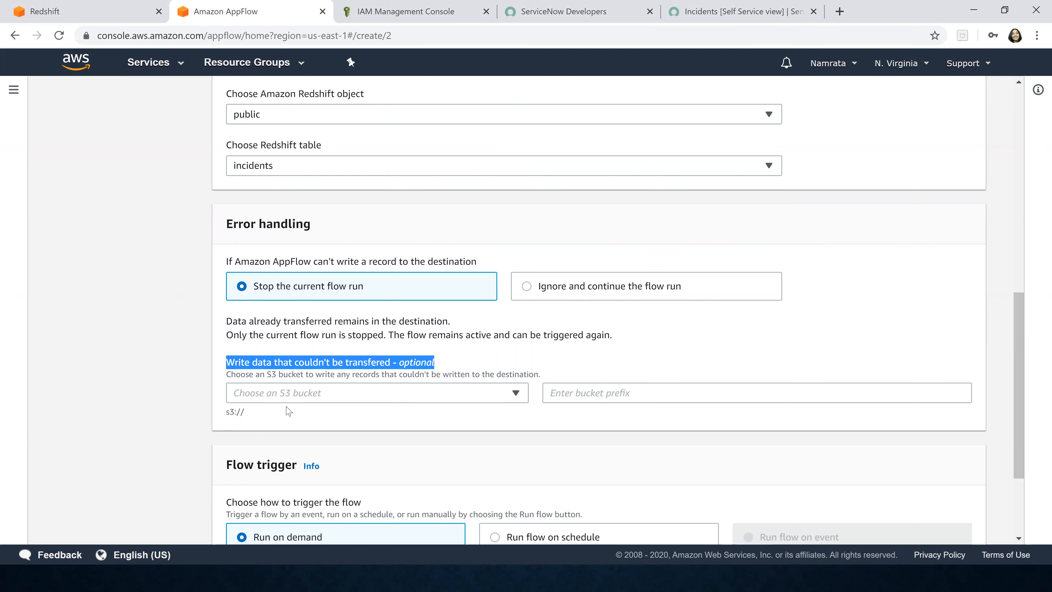
pyautogui.click(296, 393)
pyautogui.click(290, 435)
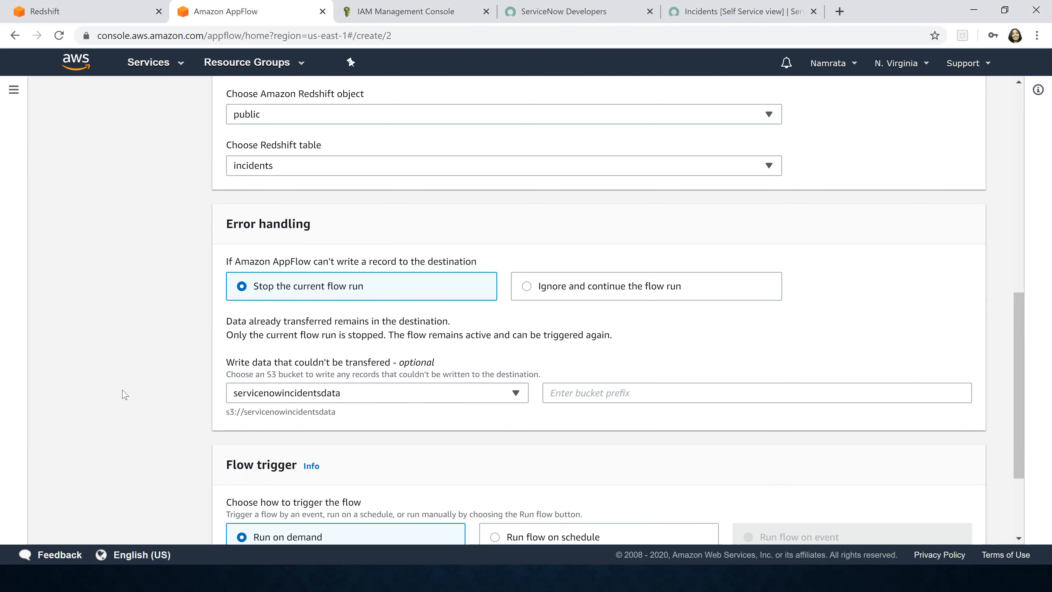
pyautogui.scroll(-3, 157, 363)
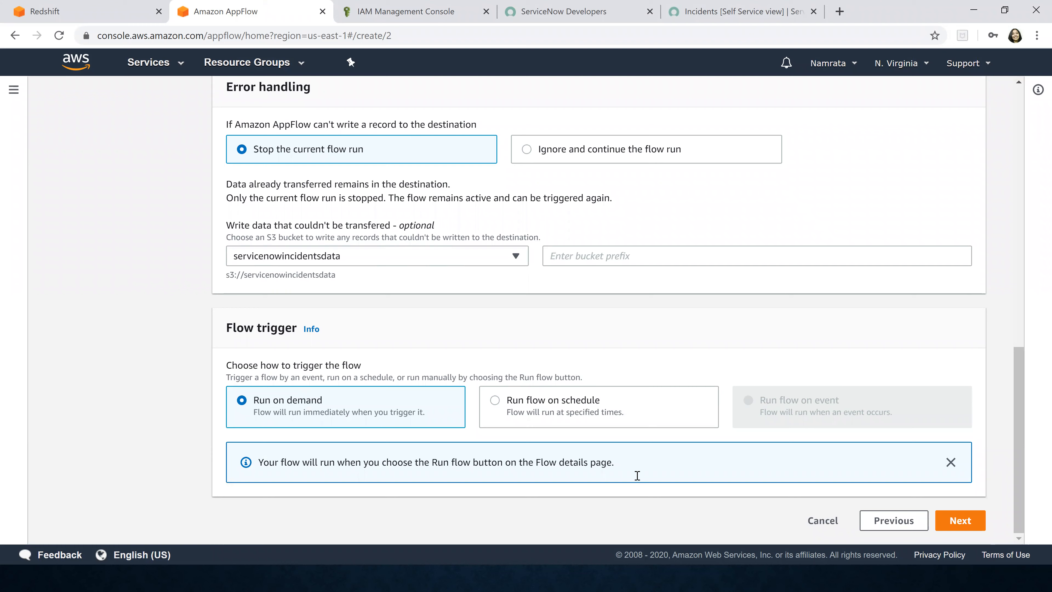
pyautogui.press('Return')
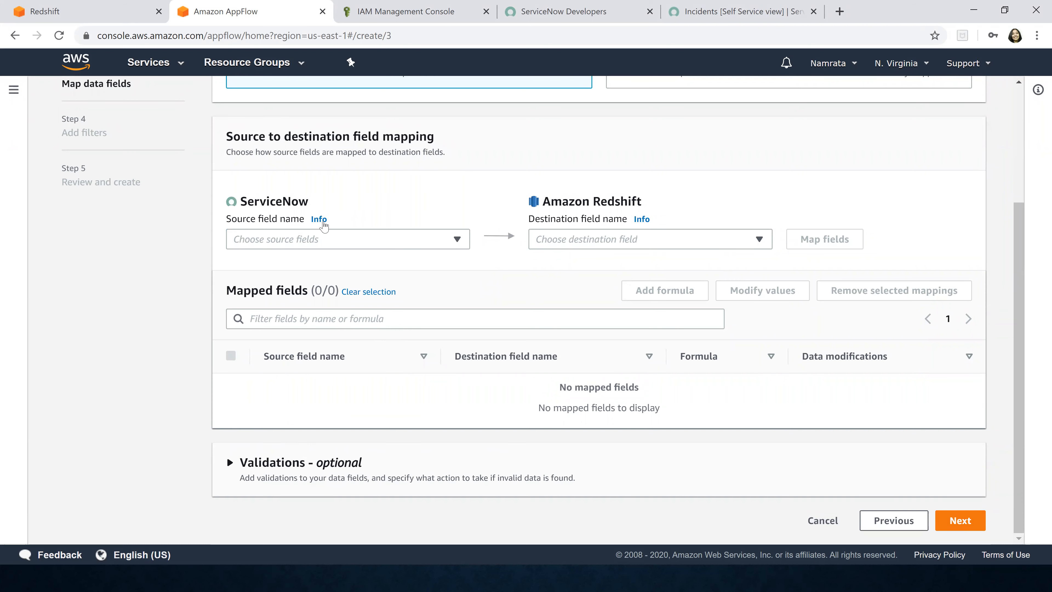
pyautogui.click(614, 242)
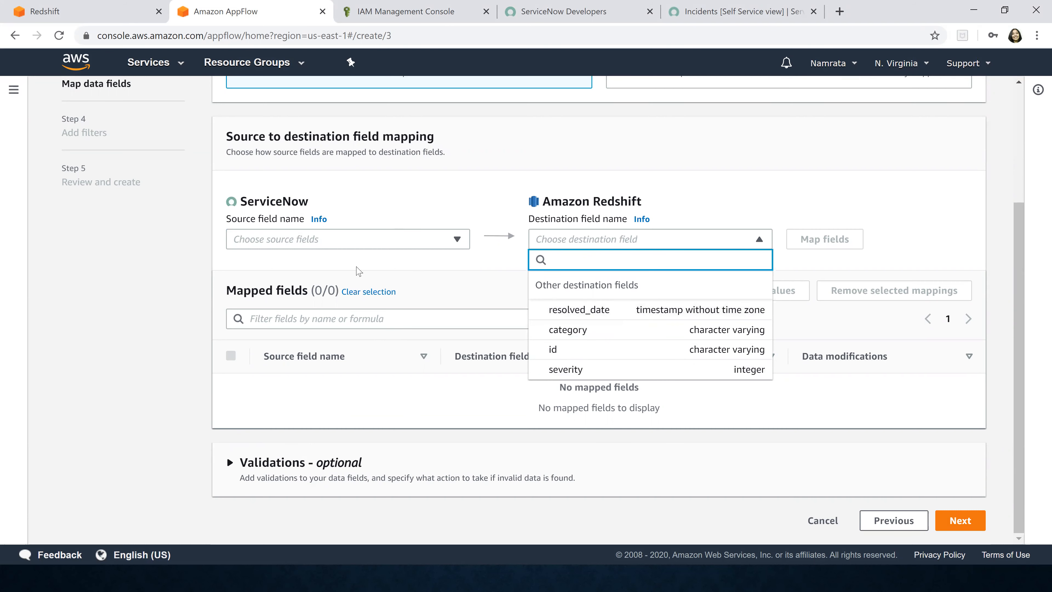
pyautogui.click(383, 238)
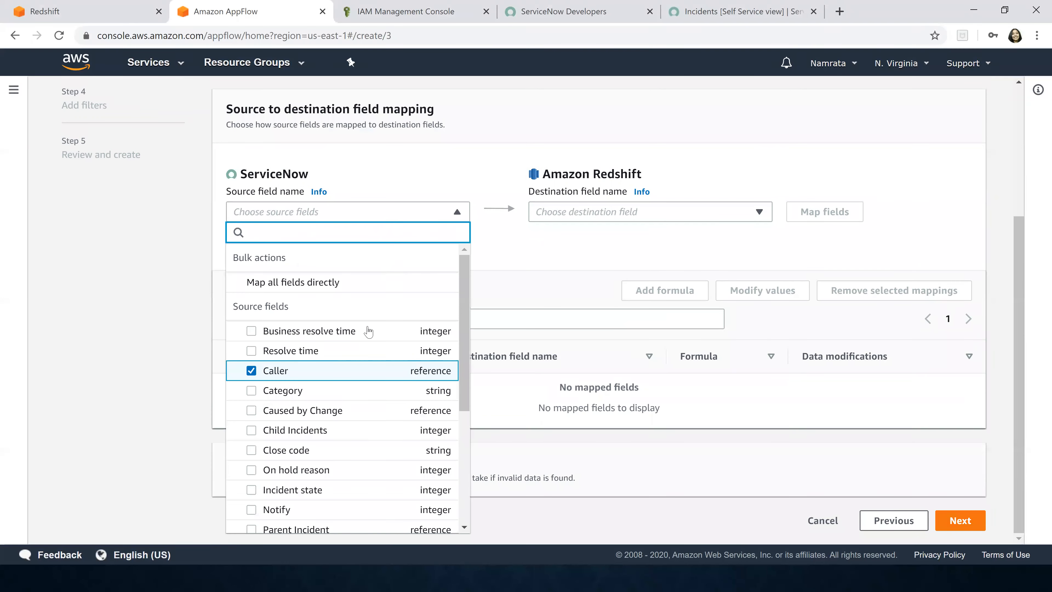
pyautogui.scroll(-3, 367, 335)
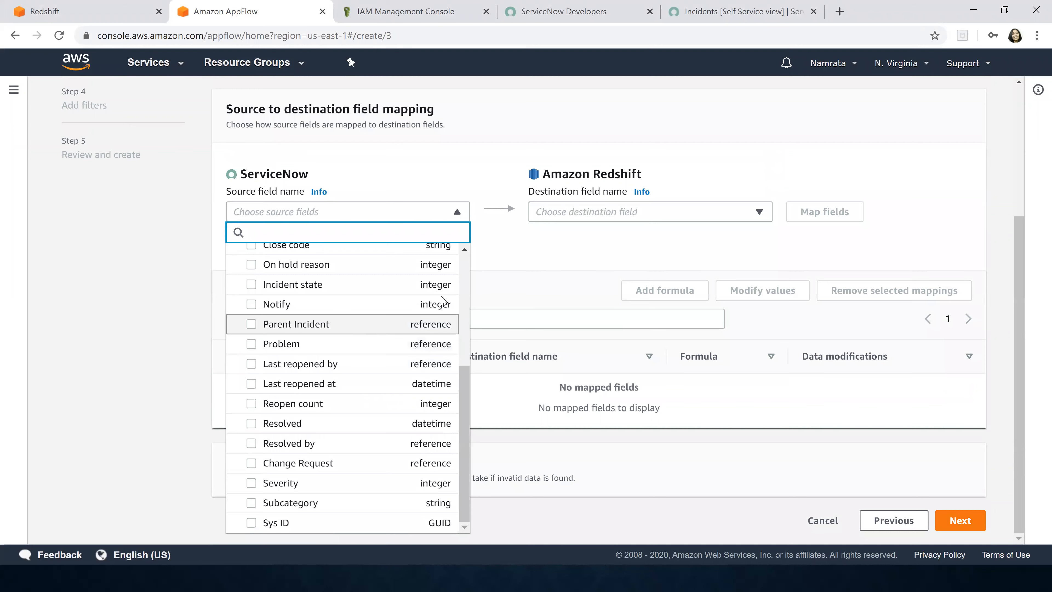
pyautogui.scroll(5, 236, 336)
pyautogui.click(317, 370)
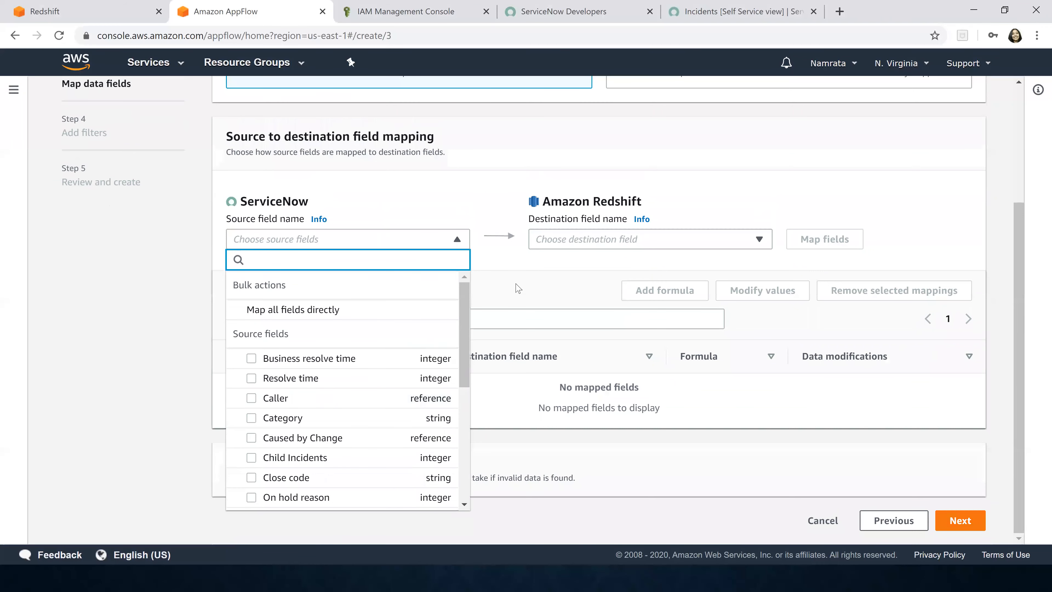
# Map the ServiceNow source field Resolved to the Redshift destination field resolved_date
pyautogui.click(622, 242)
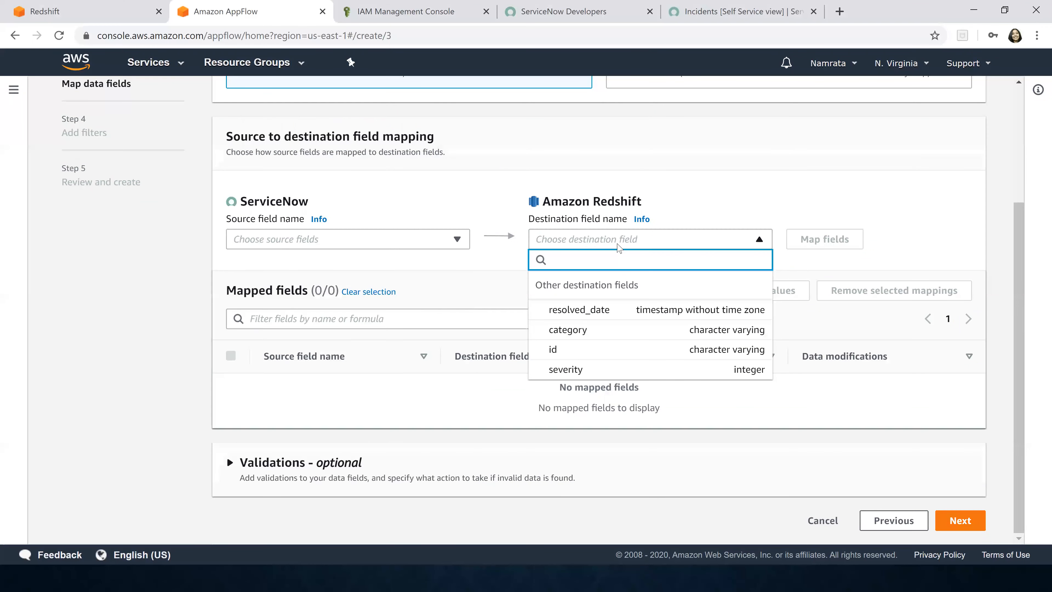
pyautogui.click(590, 309)
pyautogui.click(358, 247)
pyautogui.scroll(-5, 331, 455)
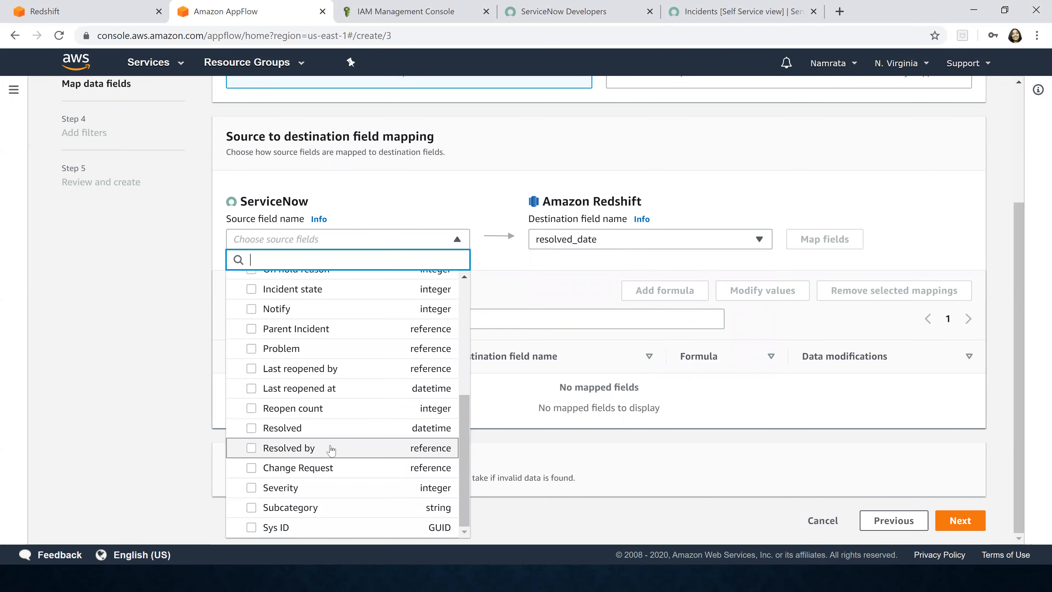
pyautogui.click(336, 428)
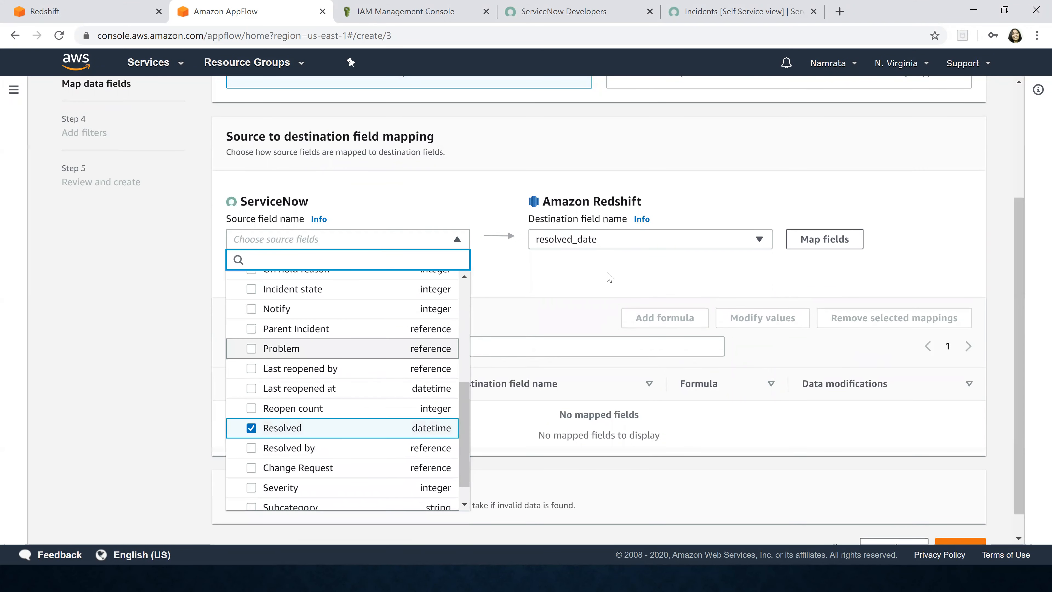
pyautogui.click(809, 244)
# Map the ServiceNow source field Category to the Redshift destination field category
pyautogui.click(607, 271)
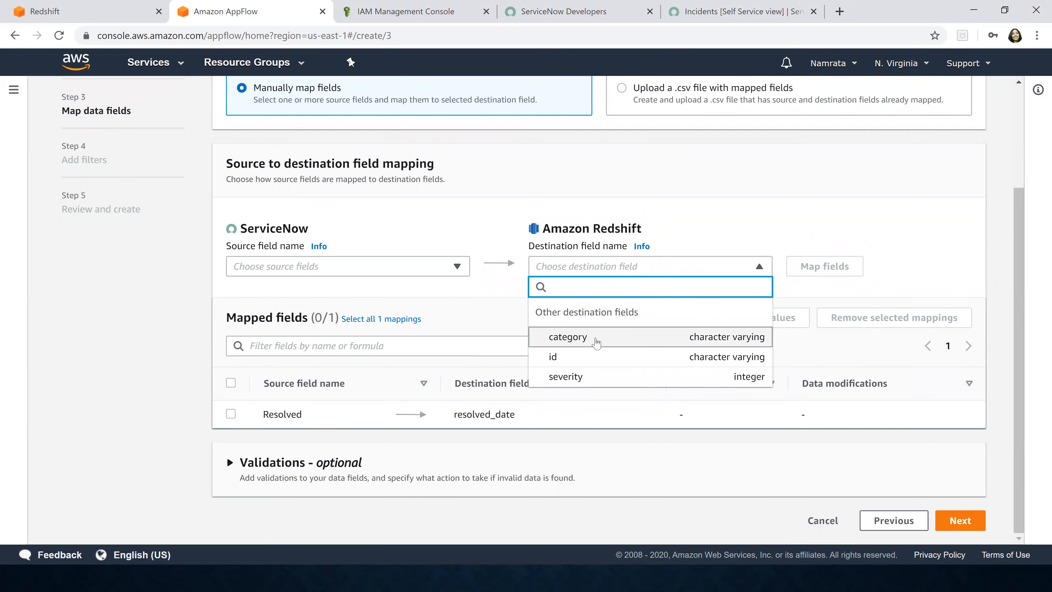
pyautogui.click(596, 337)
pyautogui.click(347, 267)
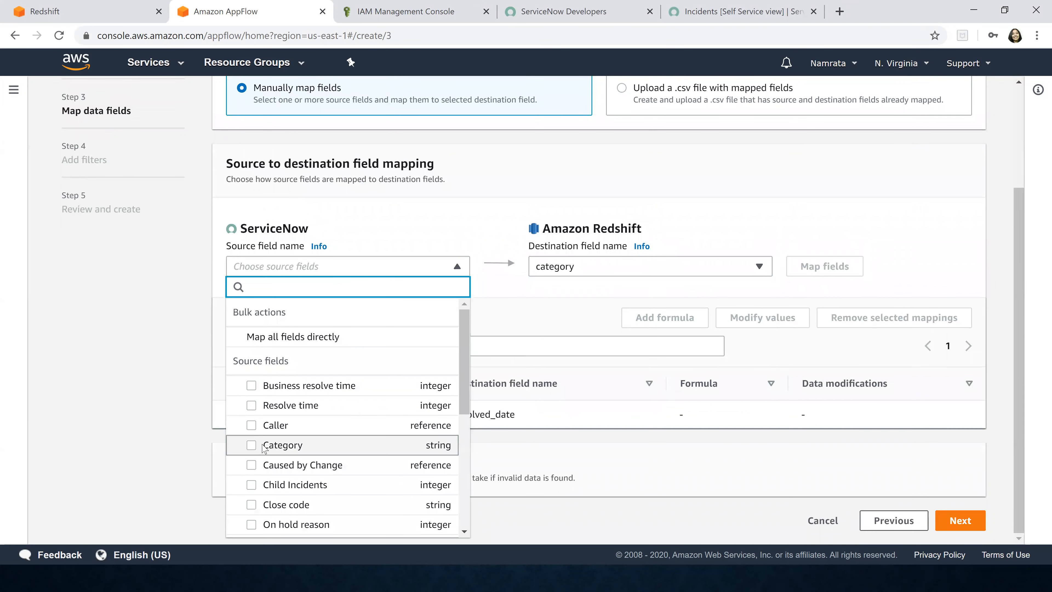
pyautogui.click(331, 452)
pyautogui.click(840, 242)
# Map the ServiceNow source field Sys ID to the Redshift destination field id
pyautogui.click(606, 239)
pyautogui.click(589, 316)
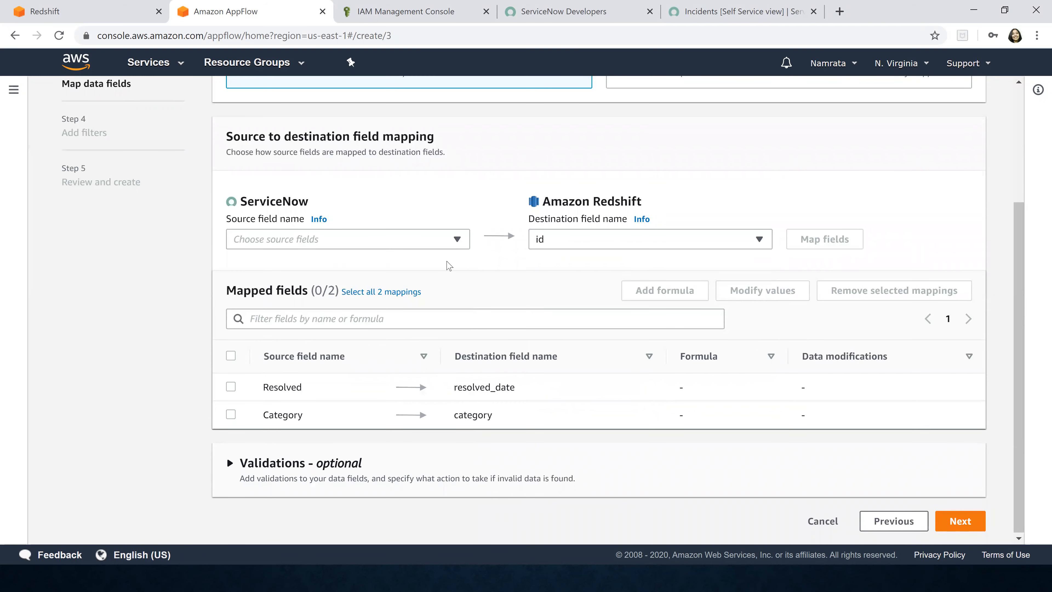
pyautogui.click(355, 242)
pyautogui.scroll(-10, 340, 373)
pyautogui.click(311, 504)
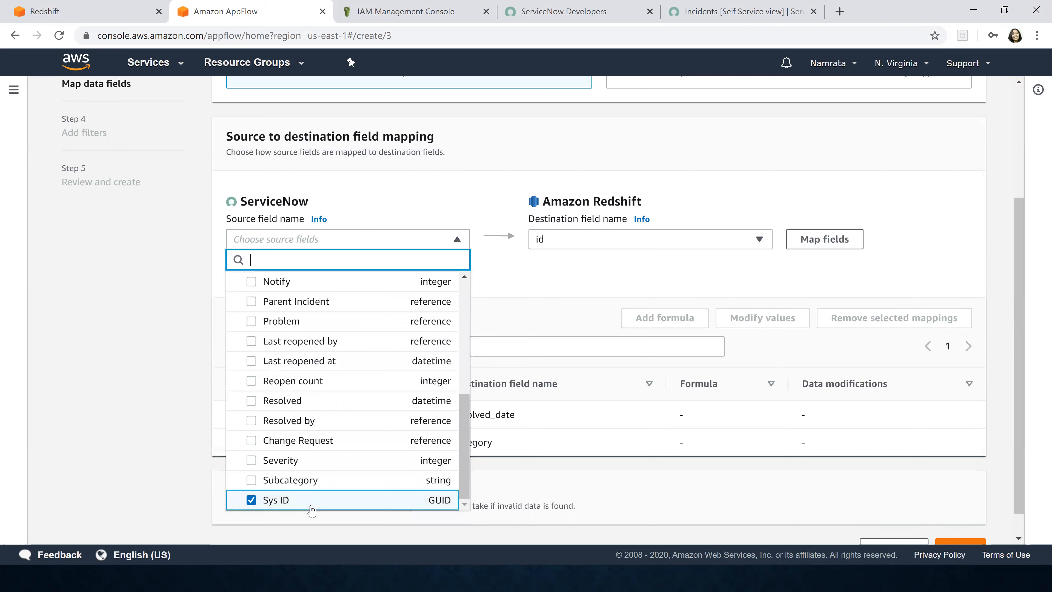
pyautogui.click(850, 240)
# Map the ServiceNow source field Severity to the Redshift destination field severity
pyautogui.click(668, 240)
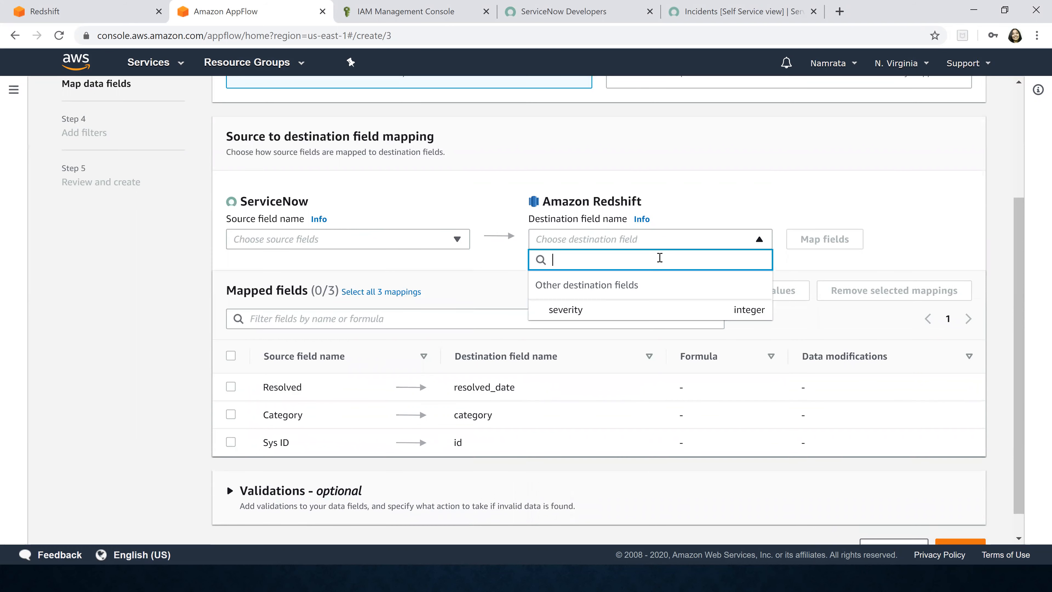
pyautogui.click(566, 309)
pyautogui.click(284, 240)
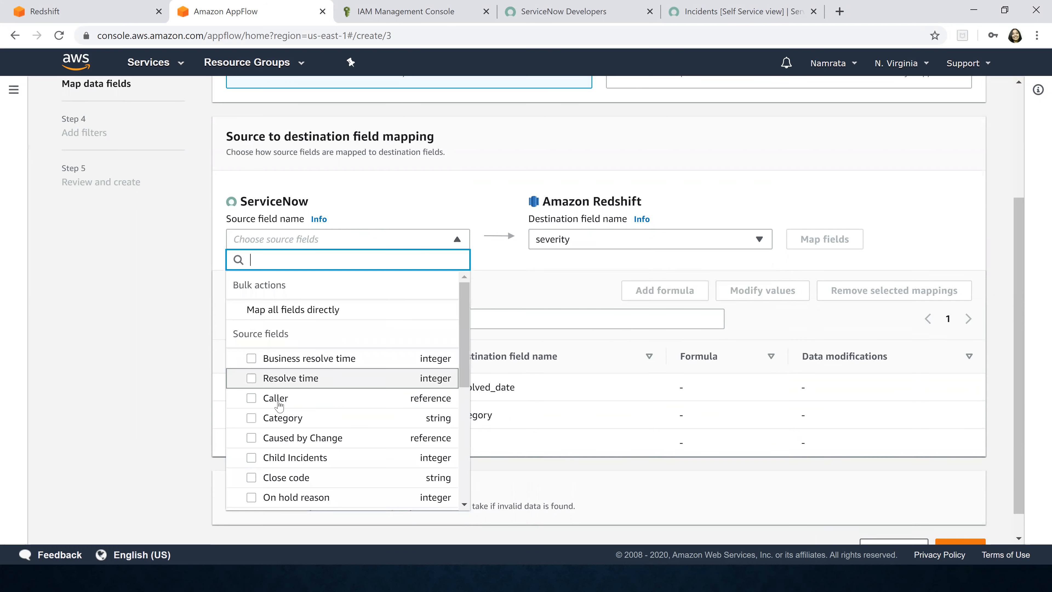
pyautogui.scroll(-5, 279, 405)
pyautogui.click(305, 480)
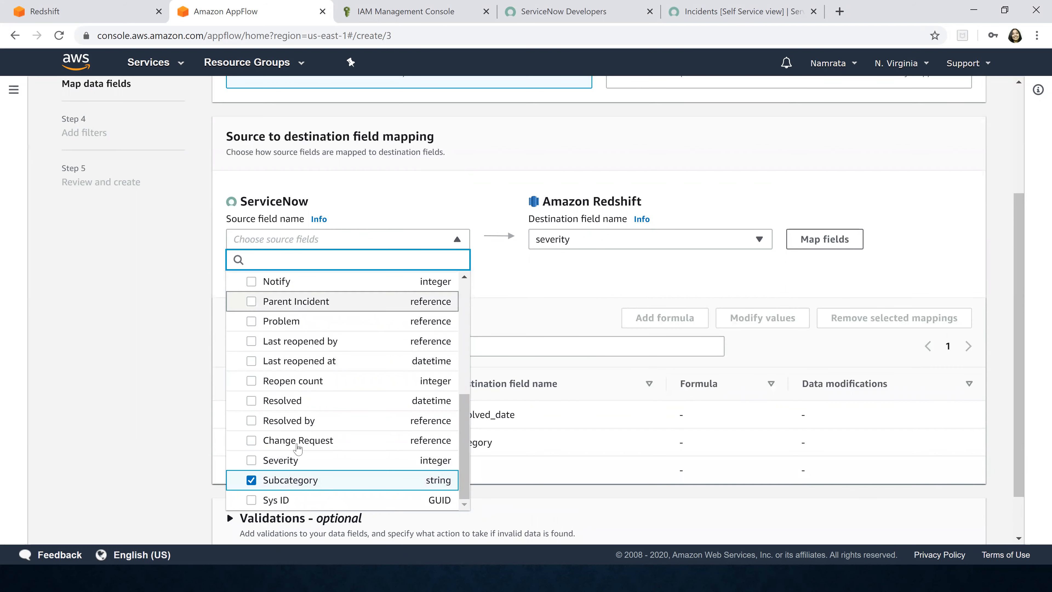
pyautogui.click(290, 459)
pyautogui.click(339, 479)
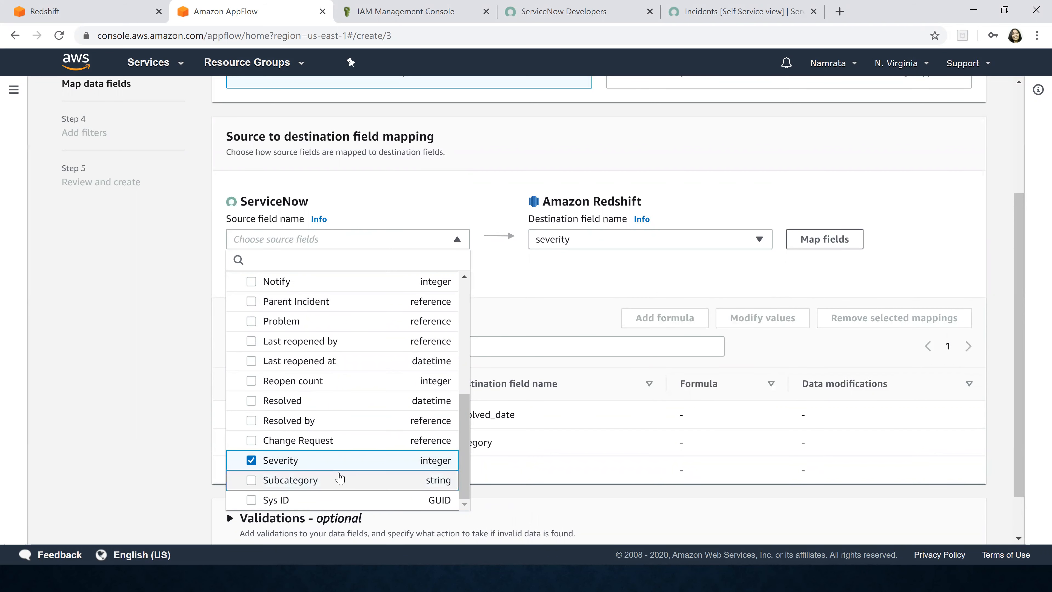
pyautogui.click(822, 247)
pyautogui.click(822, 243)
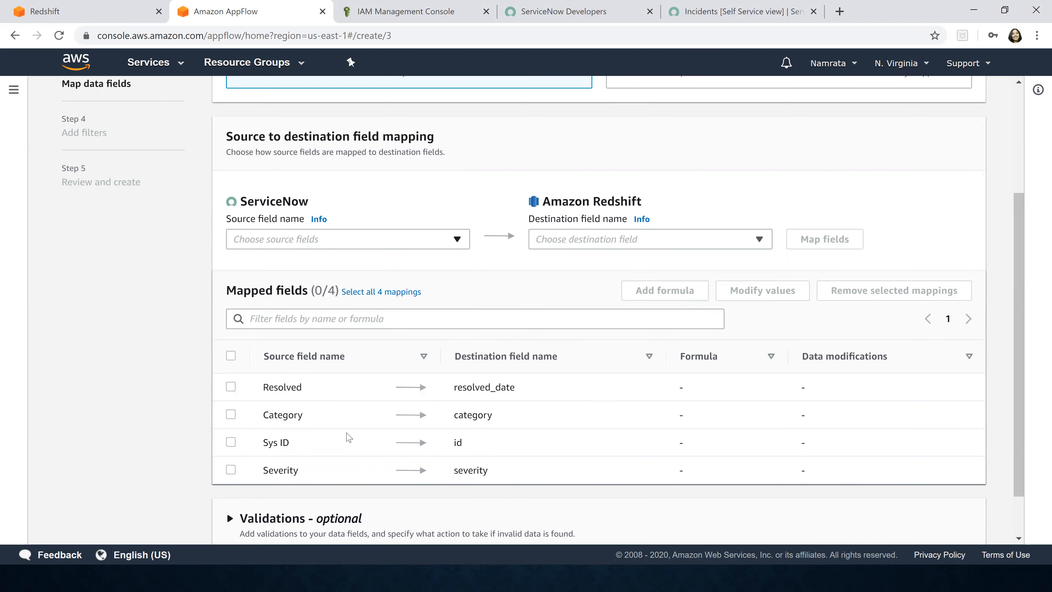
# Expand the optional validations section below the mapped fields
pyautogui.scroll(-2, 558, 404)
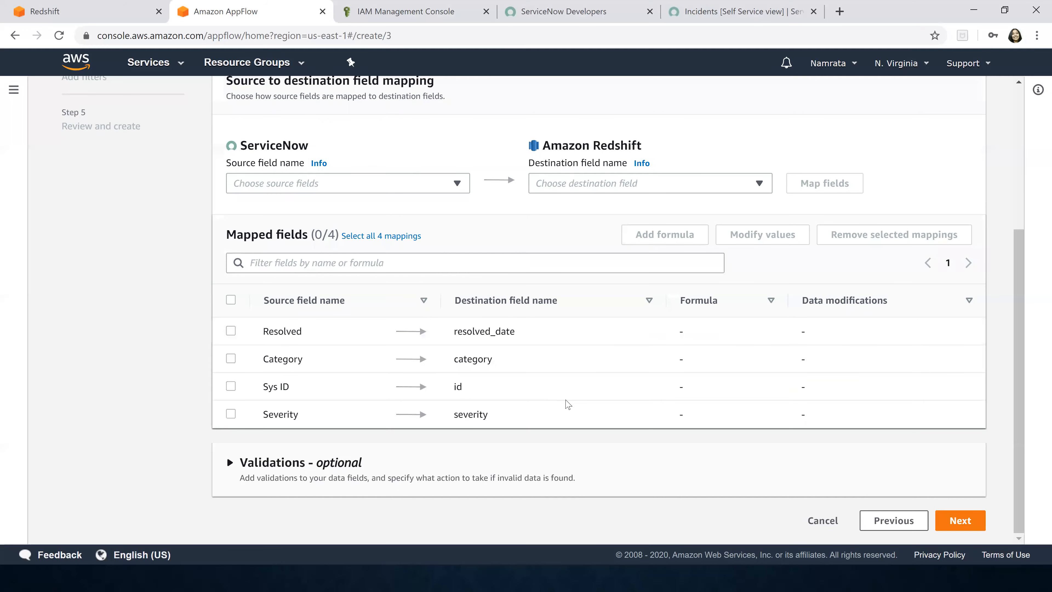
pyautogui.click(231, 462)
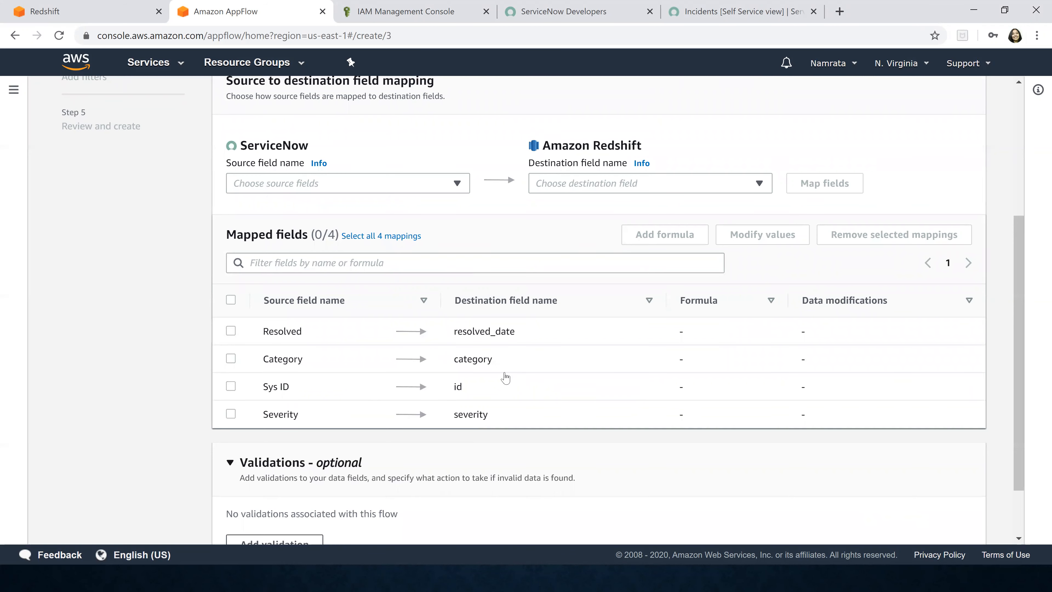
pyautogui.scroll(-2, 505, 377)
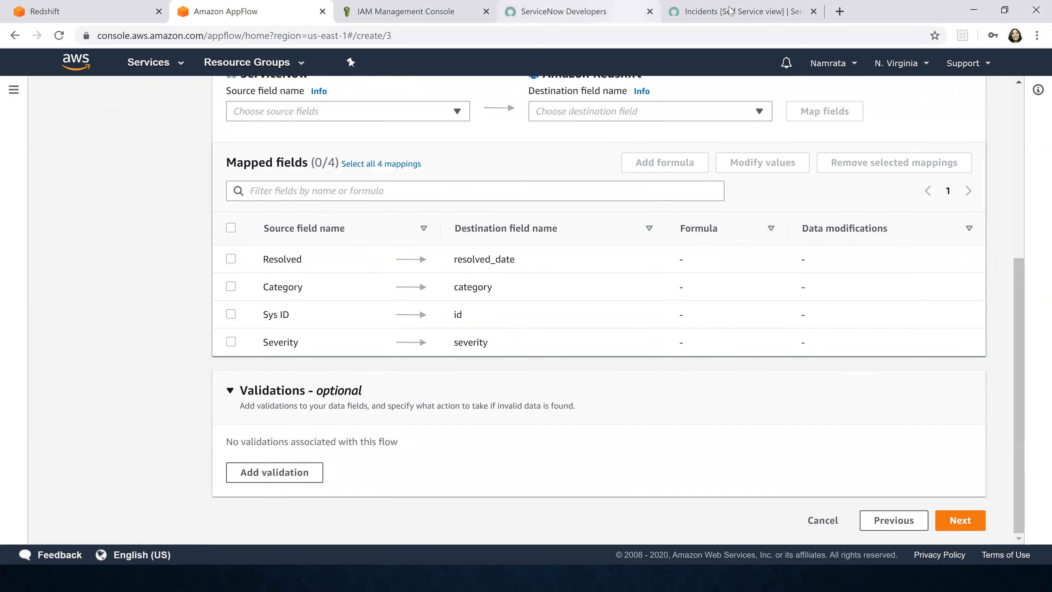
# Switch to the ServiceNow incidents list, group it by Category, and expand the group of incidents with an empty category
pyautogui.click(718, 17)
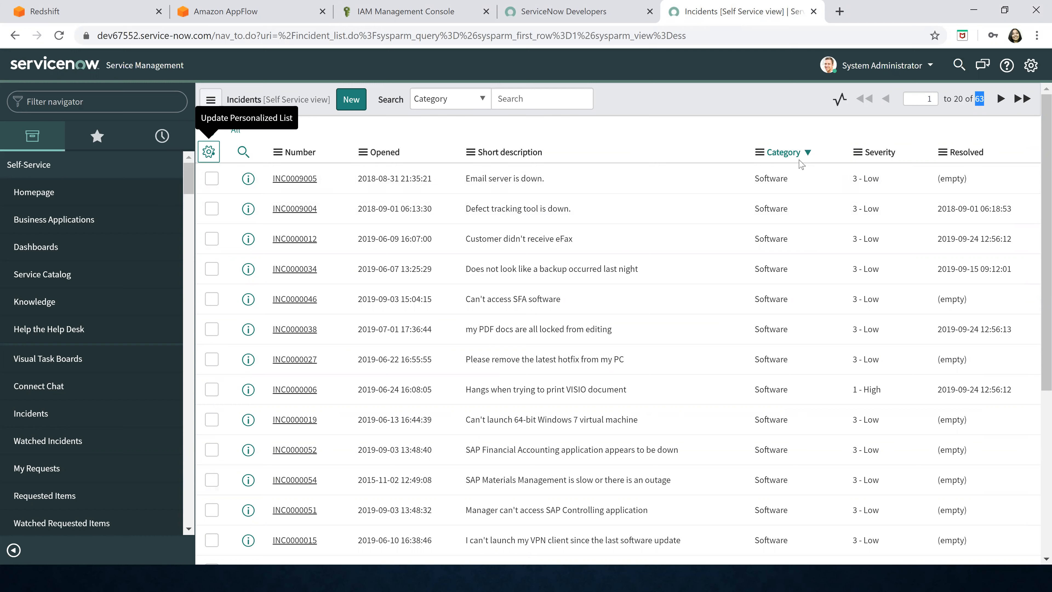
pyautogui.click(759, 152)
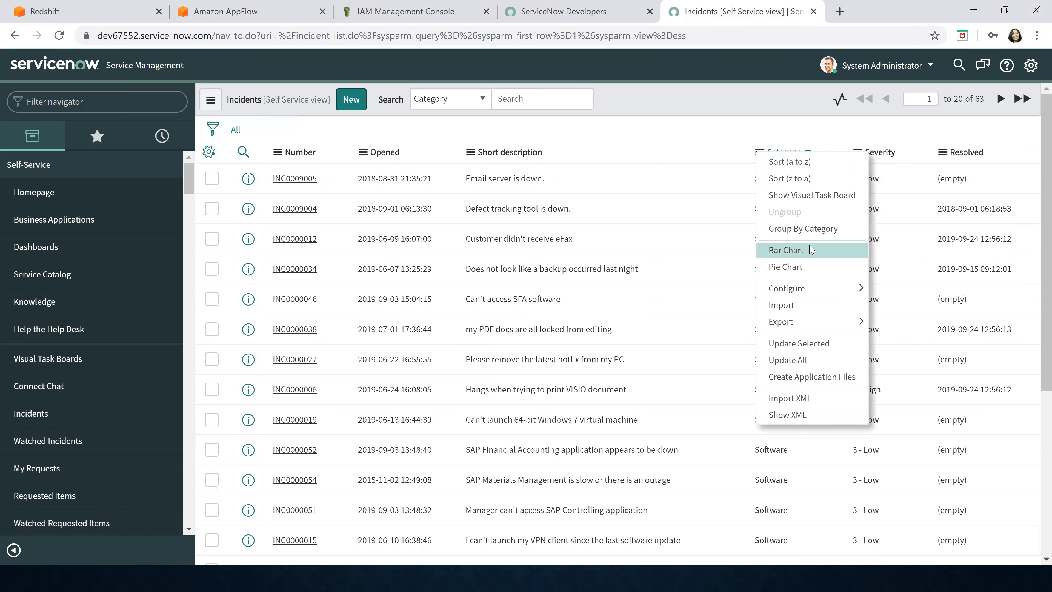
pyautogui.click(811, 230)
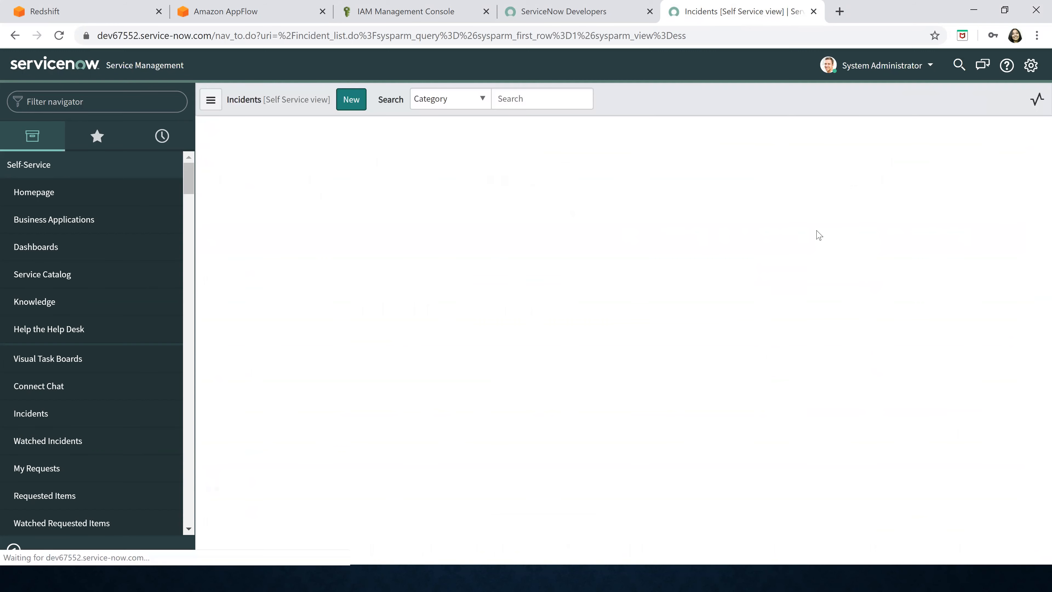
pyautogui.click(205, 176)
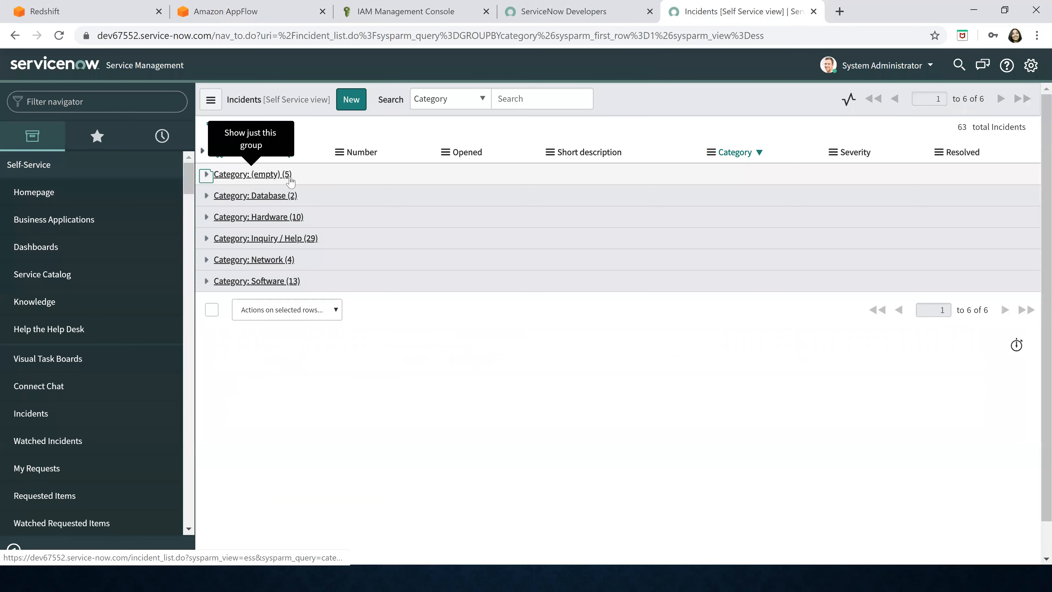
pyautogui.click(205, 176)
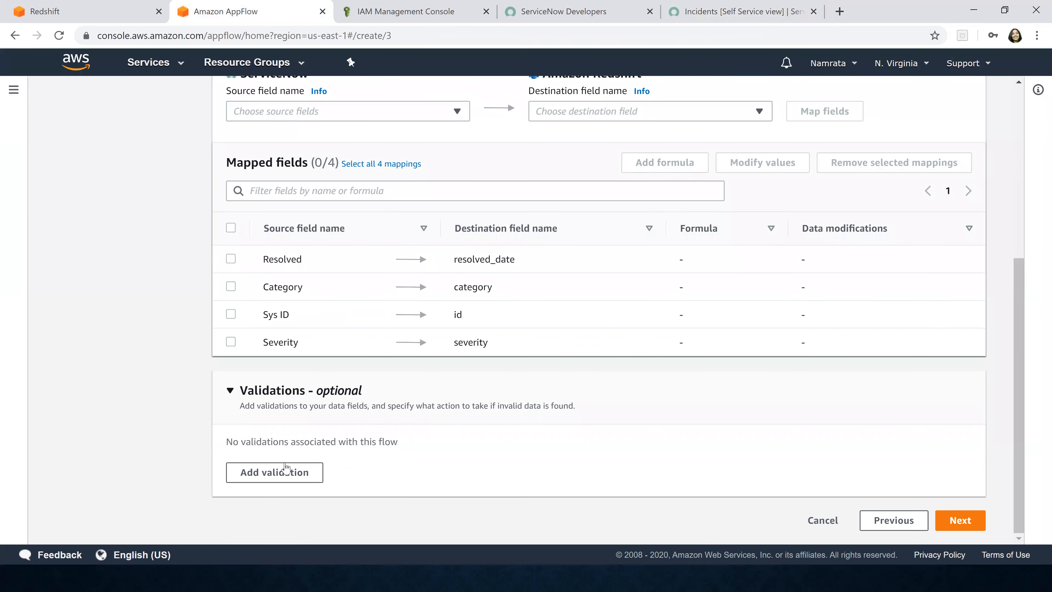
# In AppFlow, add a validation that ignores records whose Category values are missing or null, and continue to the filters
pyautogui.click(285, 472)
pyautogui.click(312, 463)
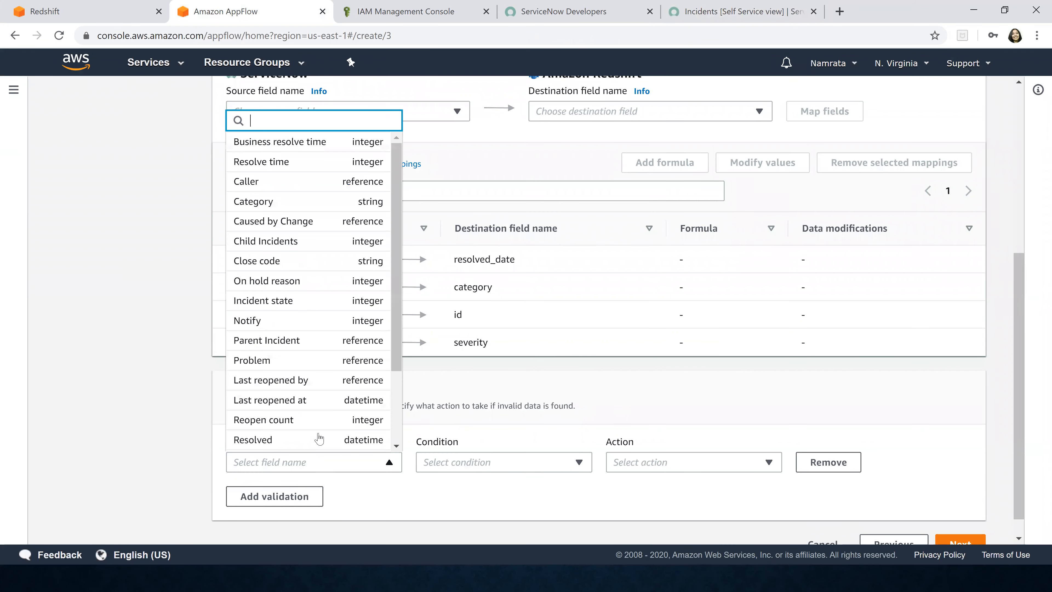
pyautogui.scroll(4, 292, 319)
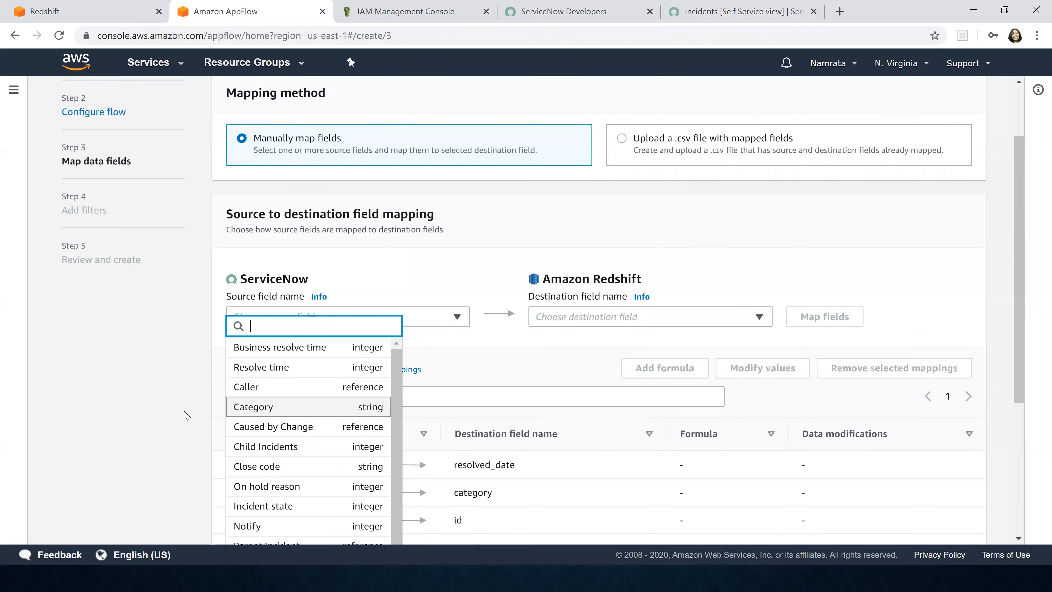
pyautogui.click(304, 408)
pyautogui.click(547, 440)
pyautogui.click(498, 379)
pyautogui.click(695, 439)
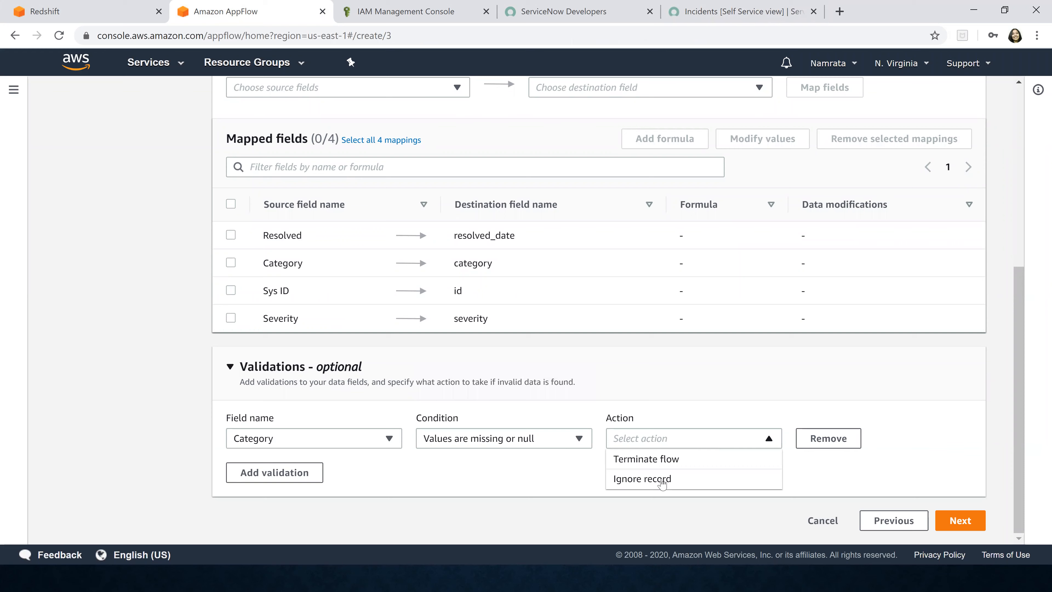
pyautogui.click(689, 473)
pyautogui.click(948, 519)
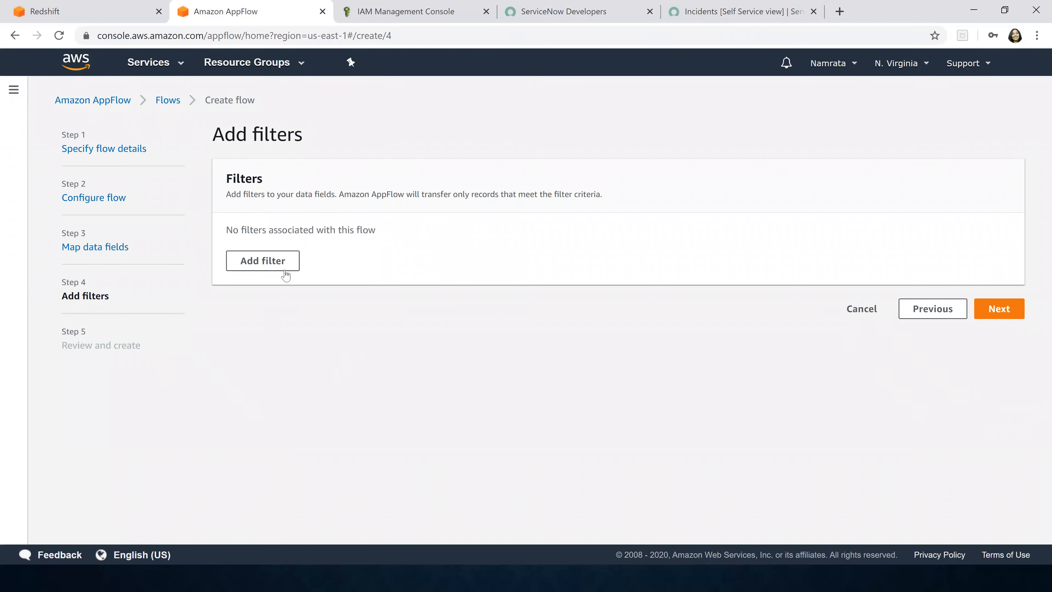
# Switch to the ServiceNow incidents list, group it by Severity, and collapse the 3 - Low group
pyautogui.click(718, 16)
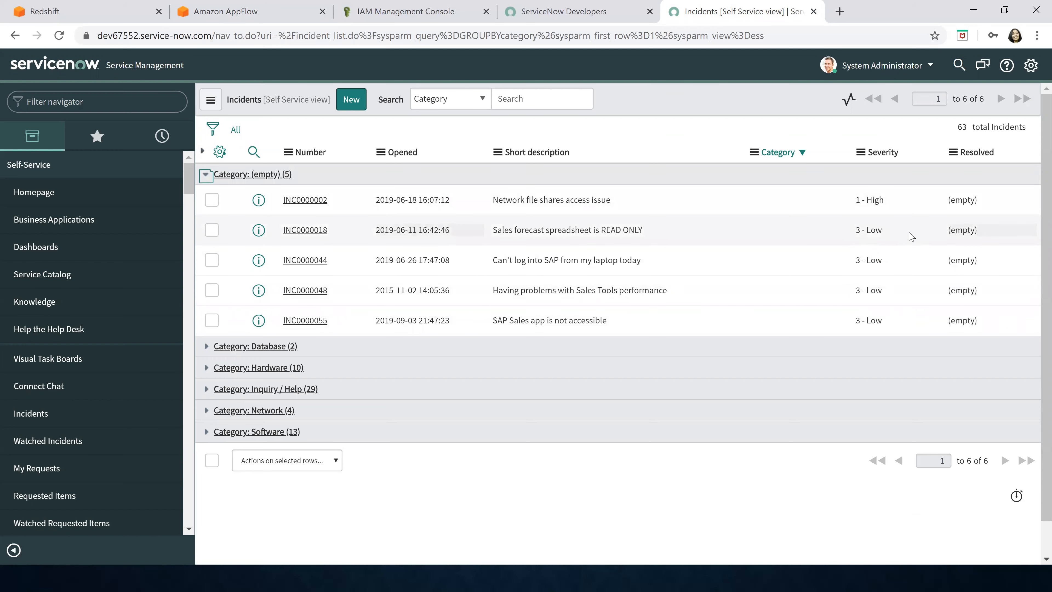
pyautogui.rightClick(862, 155)
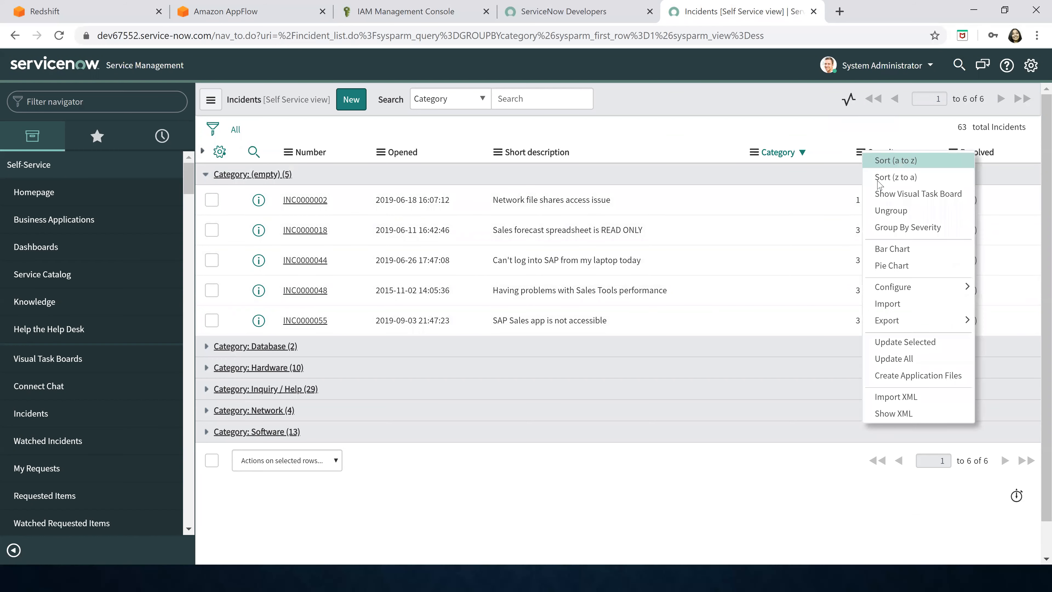
pyautogui.click(894, 227)
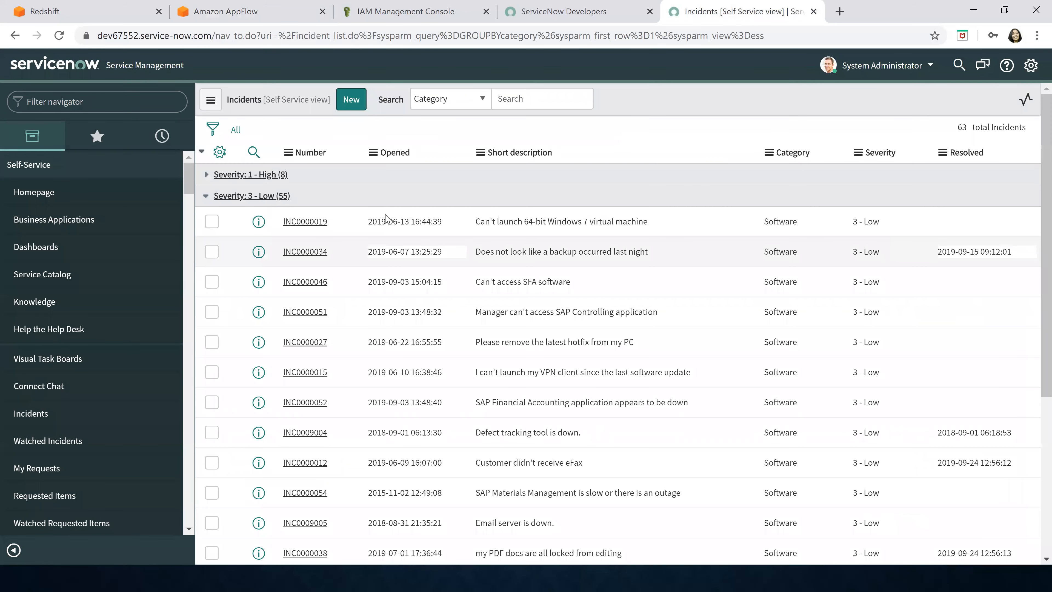
pyautogui.click(206, 196)
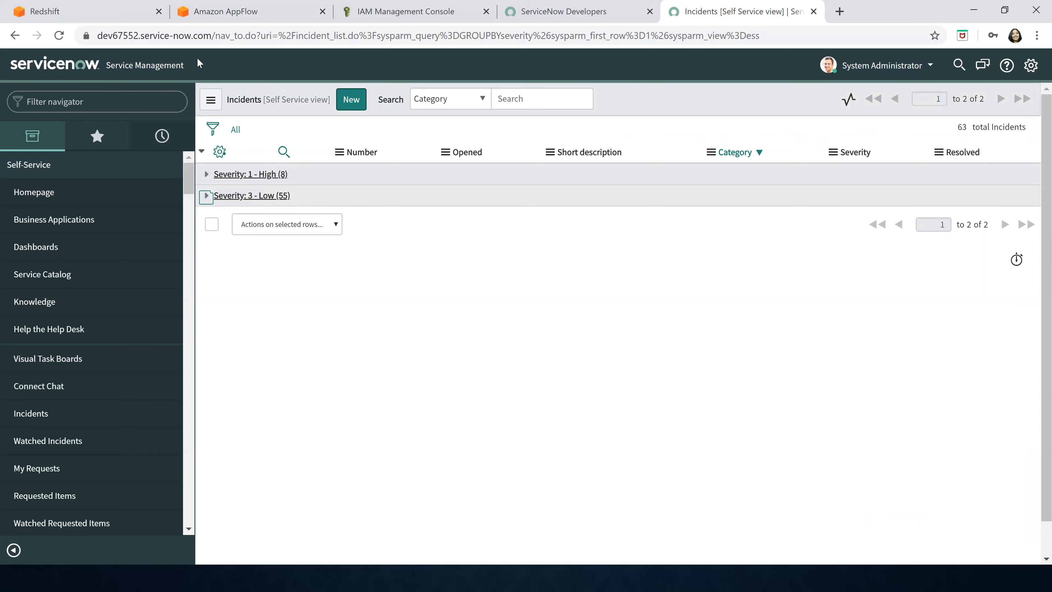
# Return to AppFlow, add a filter requiring Severity is equal to 3, and continue to the review
pyautogui.click(257, 13)
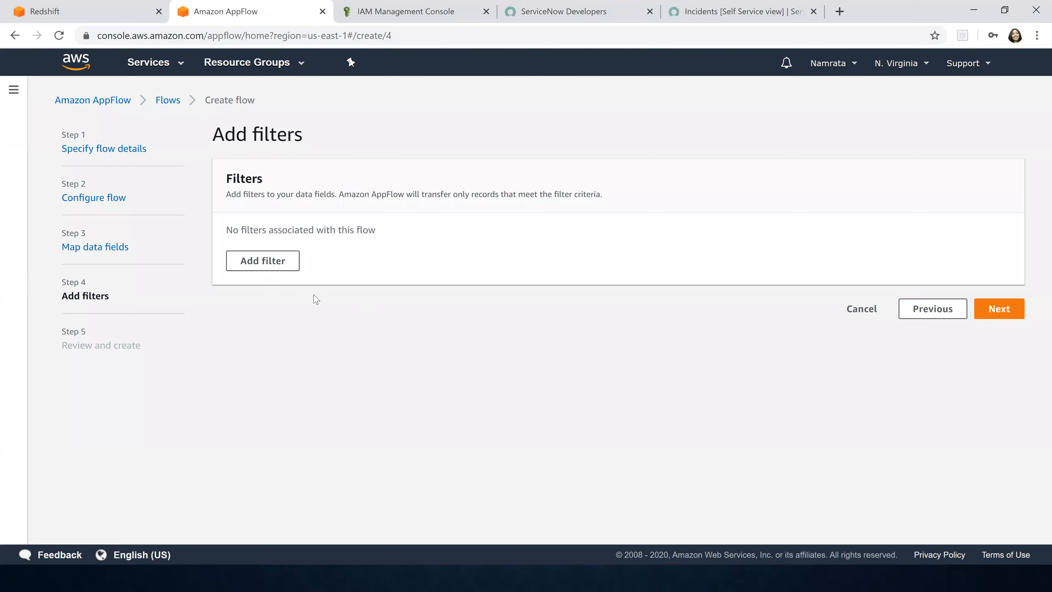
pyautogui.click(275, 267)
pyautogui.click(282, 255)
pyautogui.scroll(-5, 278, 372)
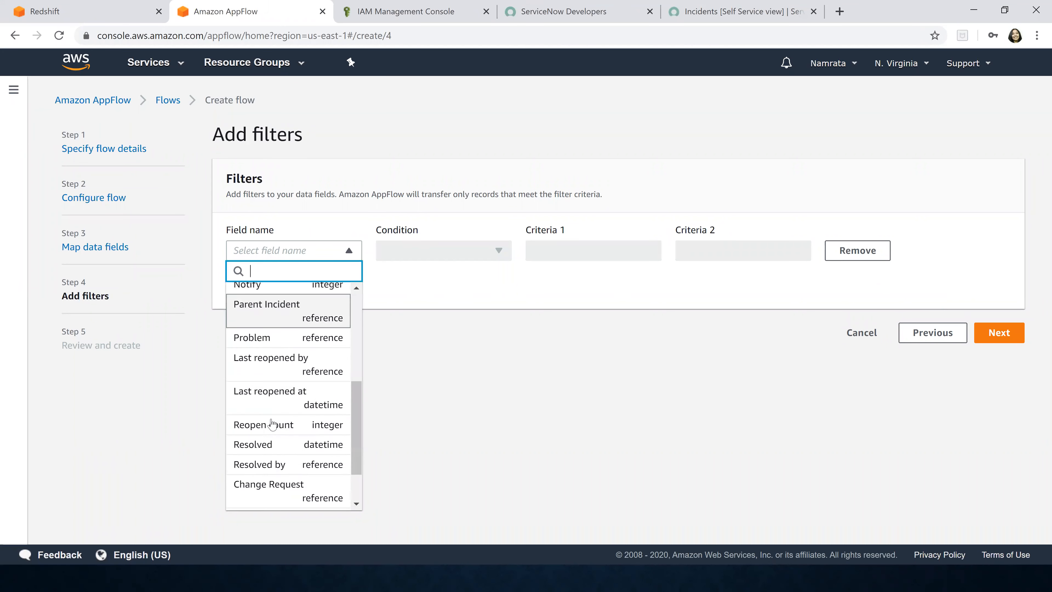
pyautogui.click(269, 468)
pyautogui.click(454, 252)
pyautogui.click(496, 273)
pyautogui.click(586, 248)
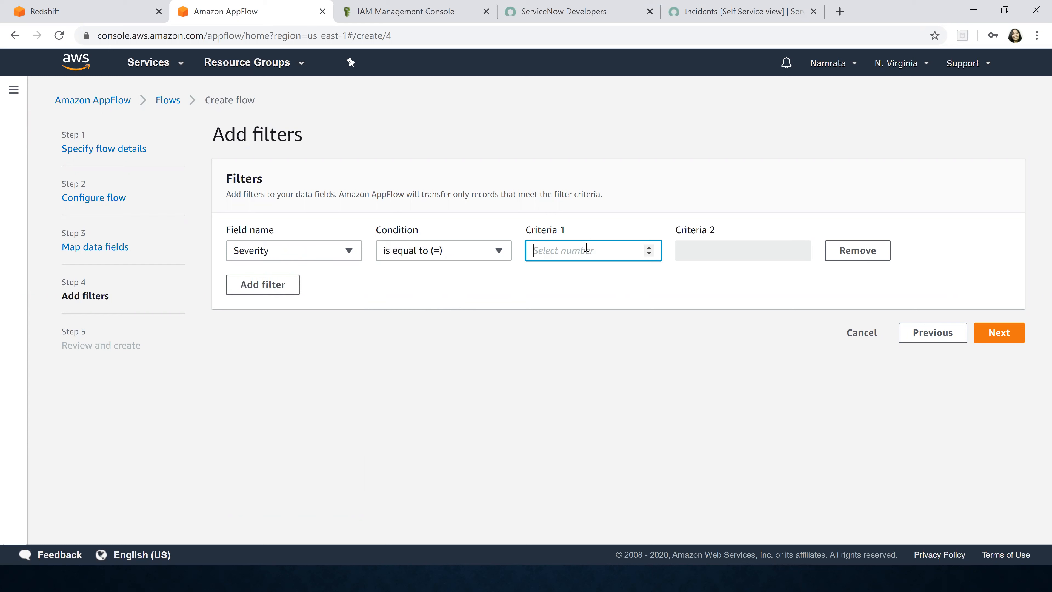
pyautogui.write('3')
pyautogui.click(594, 305)
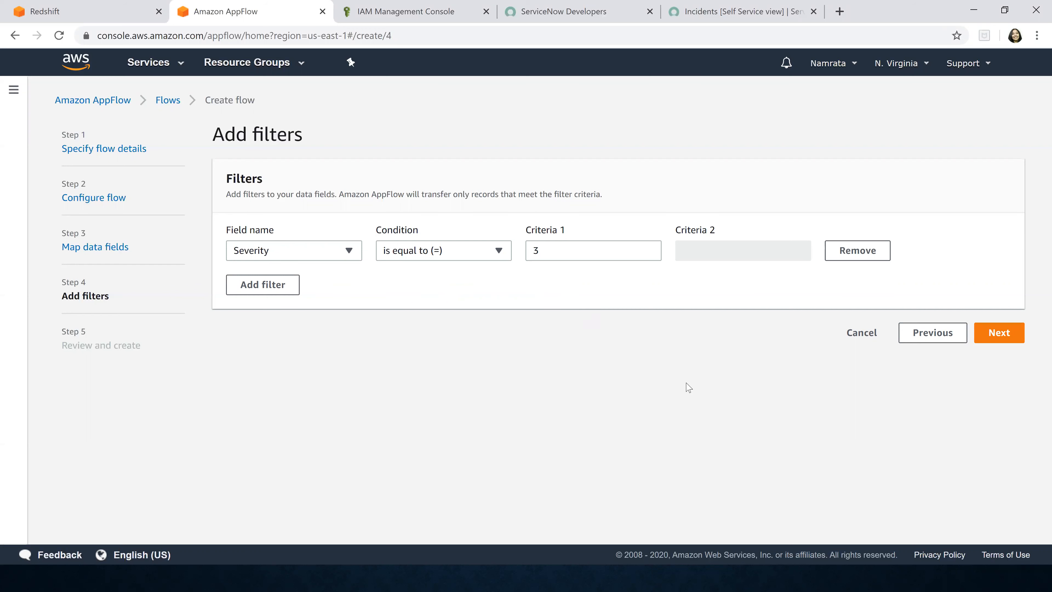
pyautogui.click(998, 332)
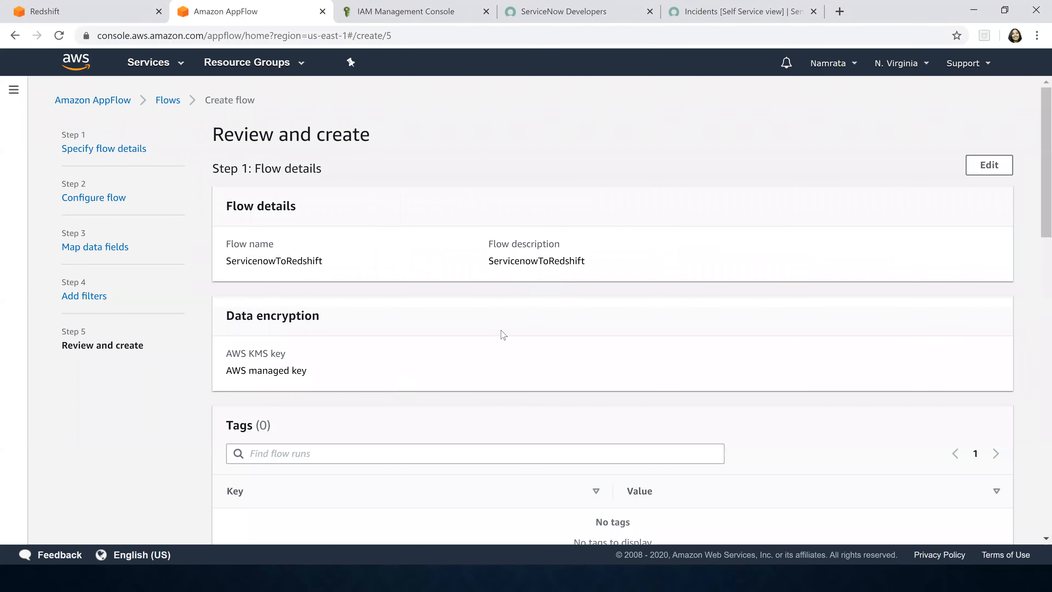
# Review the flow's settings, create the ServicenowToRedshift flow, and run it
pyautogui.scroll(-15, 493, 296)
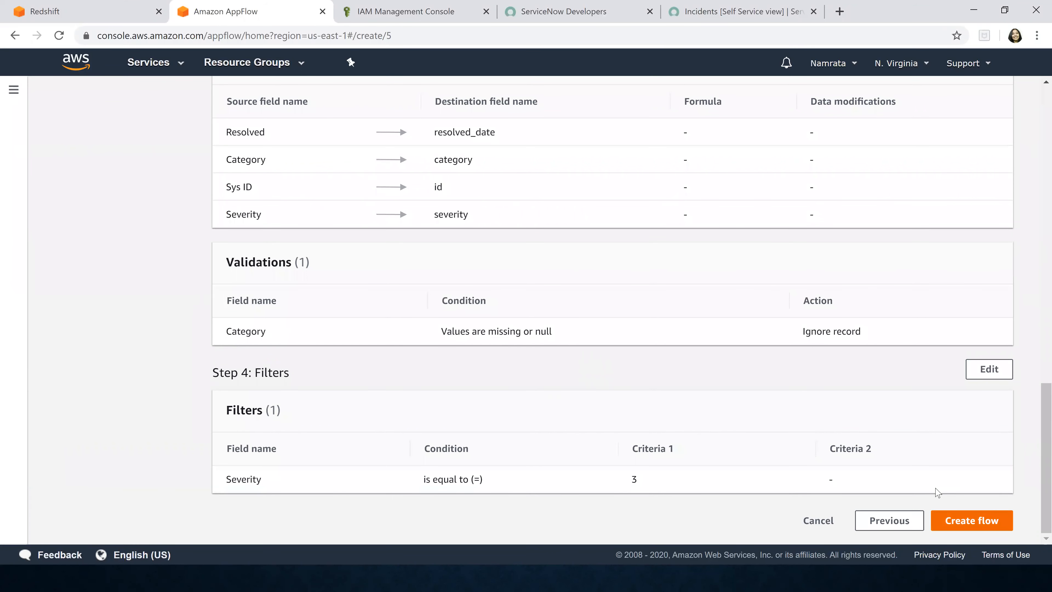
pyautogui.click(952, 519)
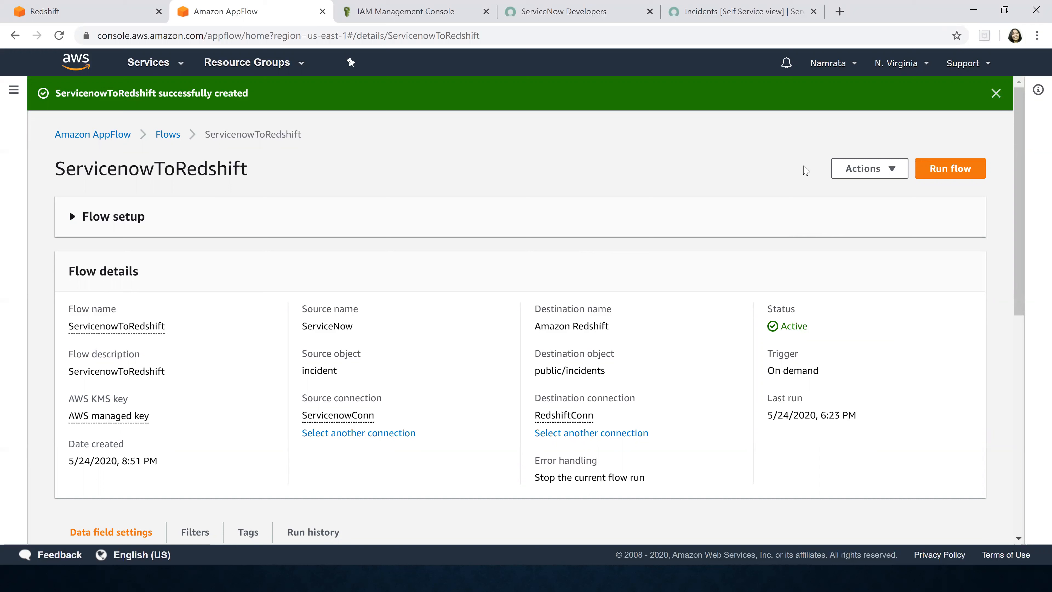
pyautogui.click(960, 173)
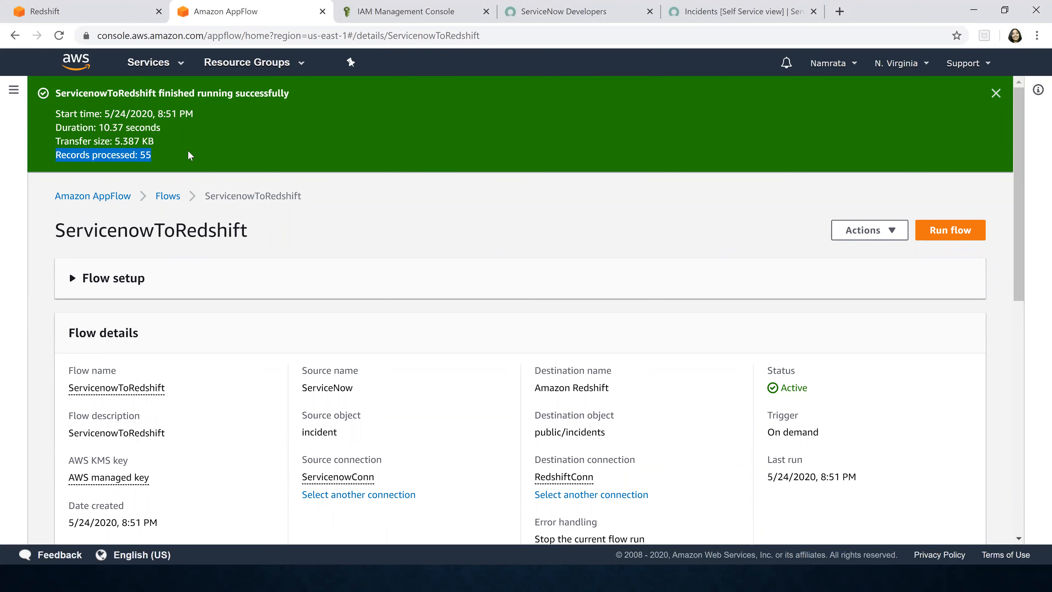
# Switch to the Amazon Redshift console and open its query editor
pyautogui.click(95, 20)
pyautogui.moveTo(29, 249)
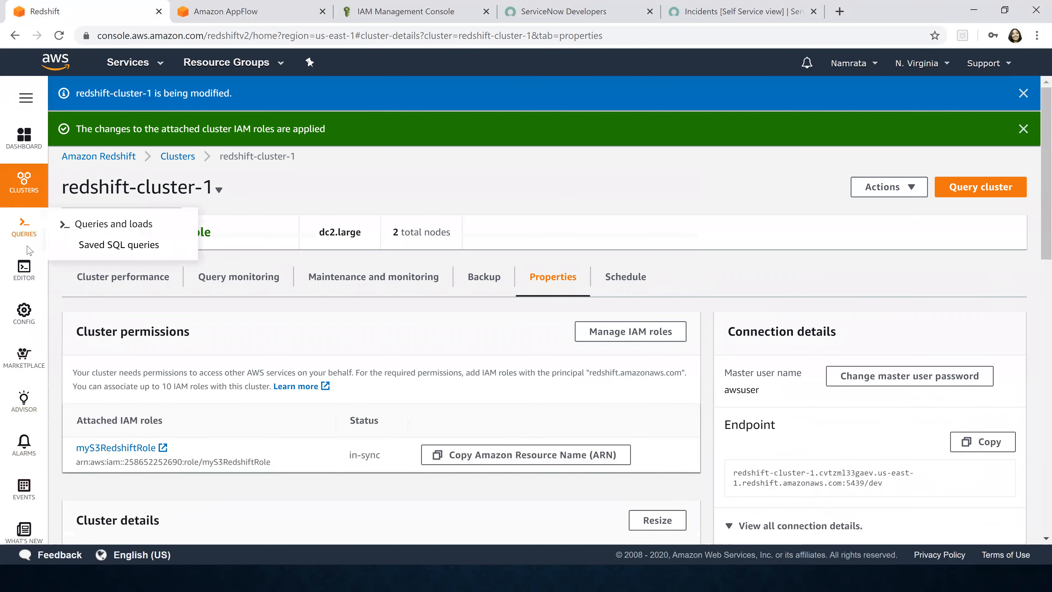
pyautogui.click(24, 269)
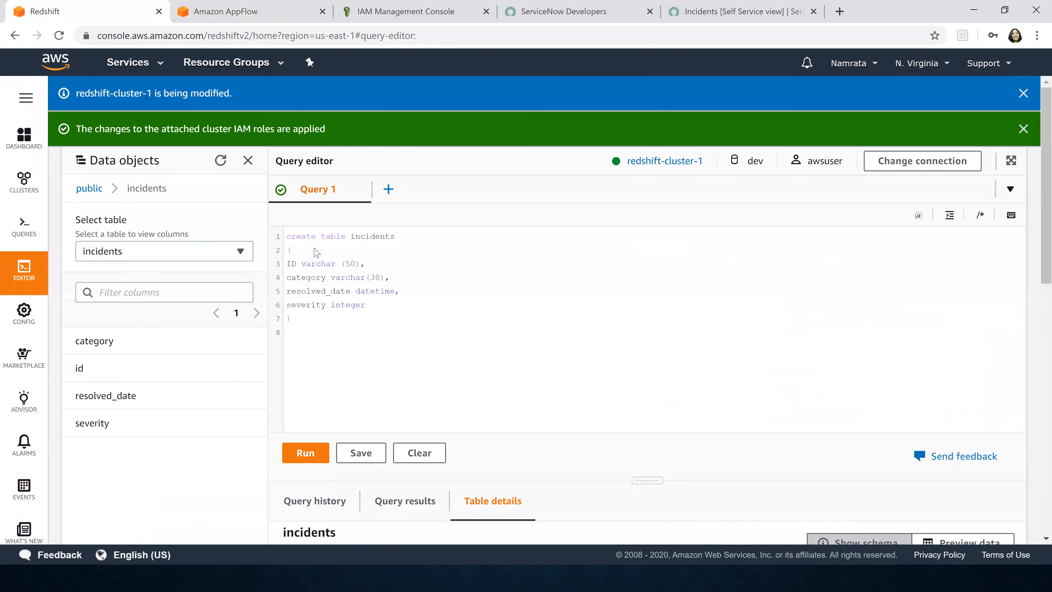
# Replace the editor's SQL with the query select * from incidents, run it, and examine the returned rows
pyautogui.moveTo(338, 336); pyautogui.dragTo(282, 191)
pyautogui.write('selc')
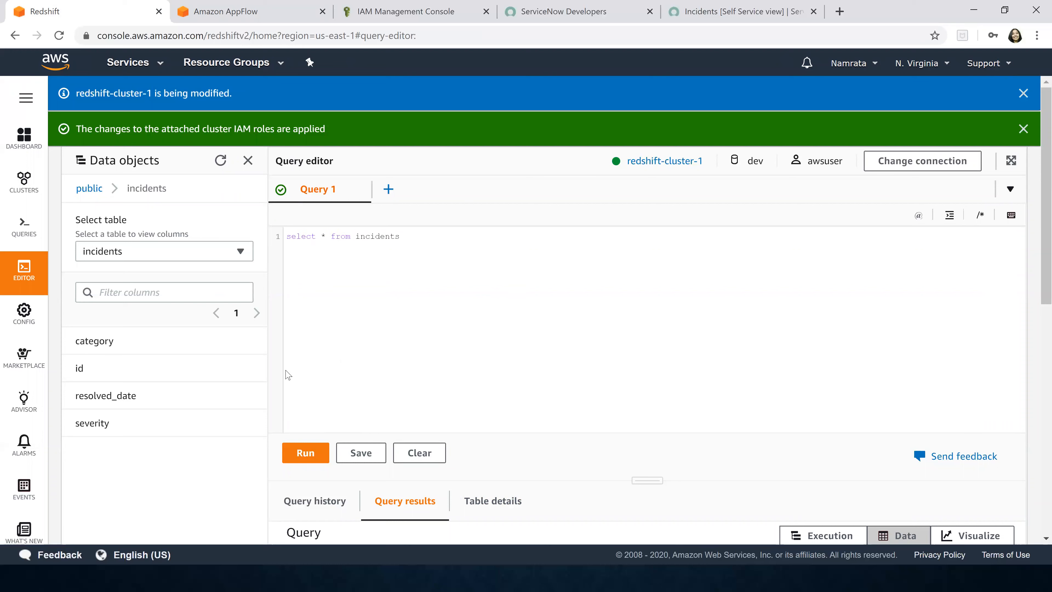
pyautogui.click(311, 452)
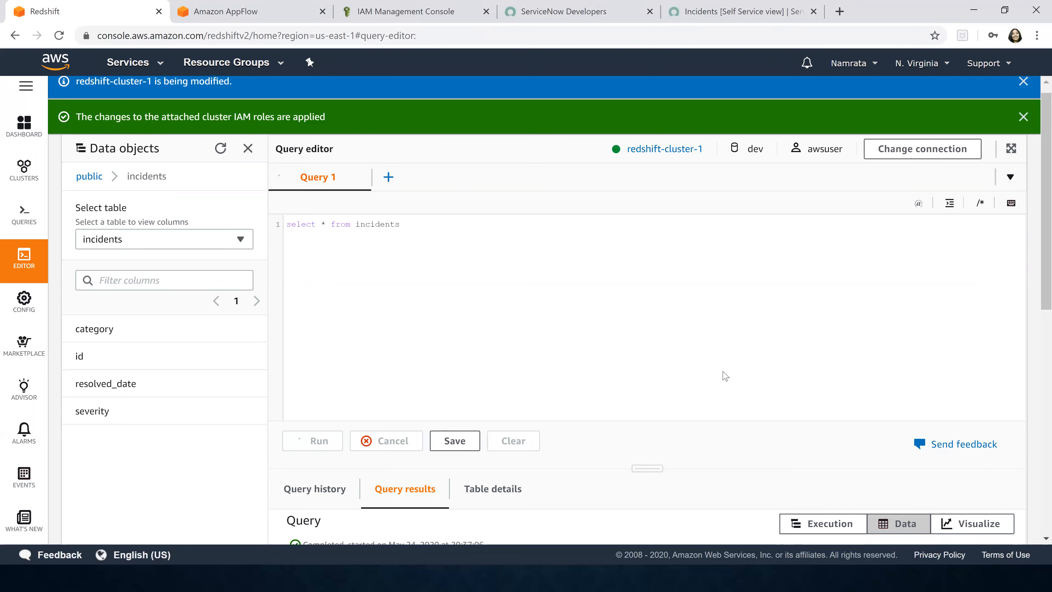
pyautogui.scroll(-5, 663, 327)
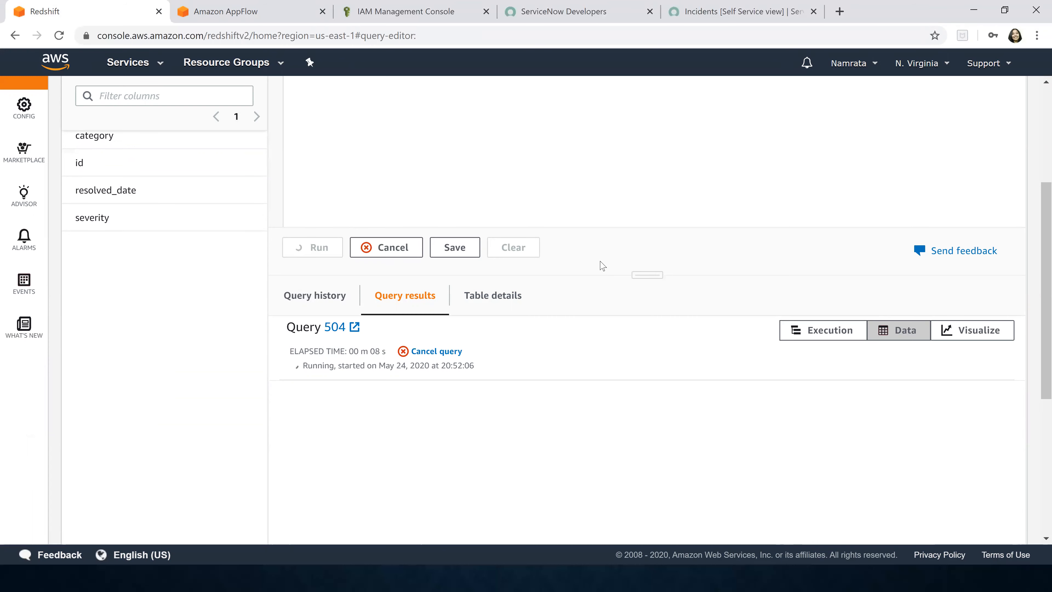
pyautogui.scroll(-6, 593, 264)
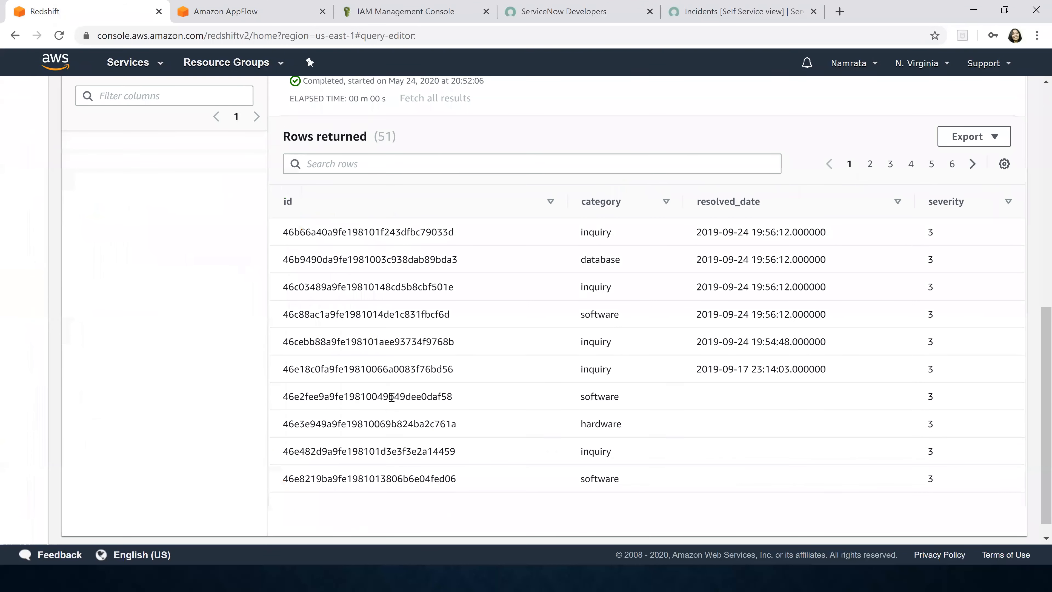
pyautogui.scroll(6, 391, 397)
pyautogui.moveTo(414, 397); pyautogui.dragTo(317, 398)
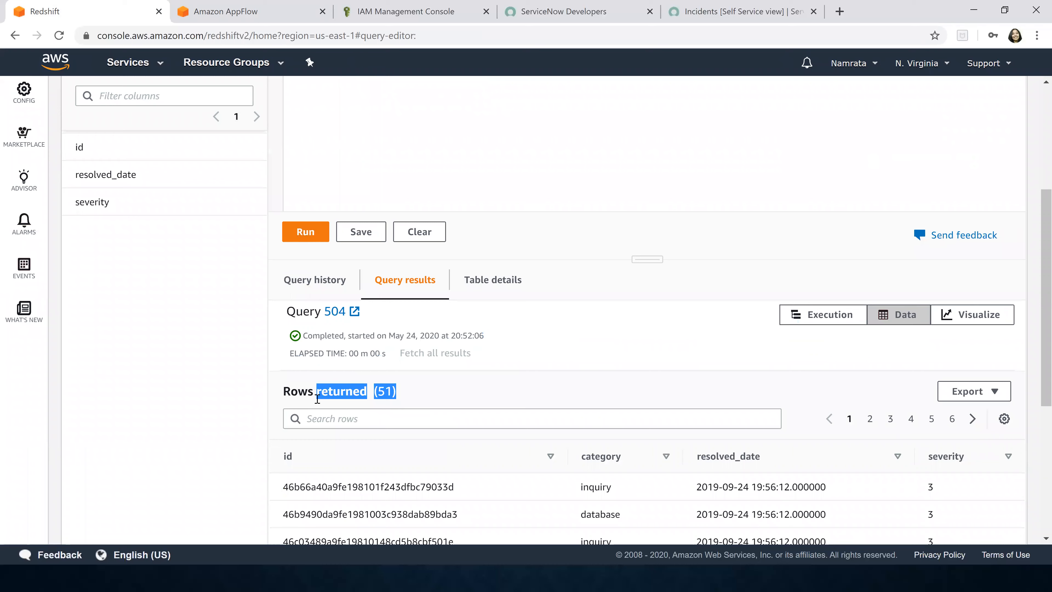
pyautogui.scroll(-6, 641, 315)
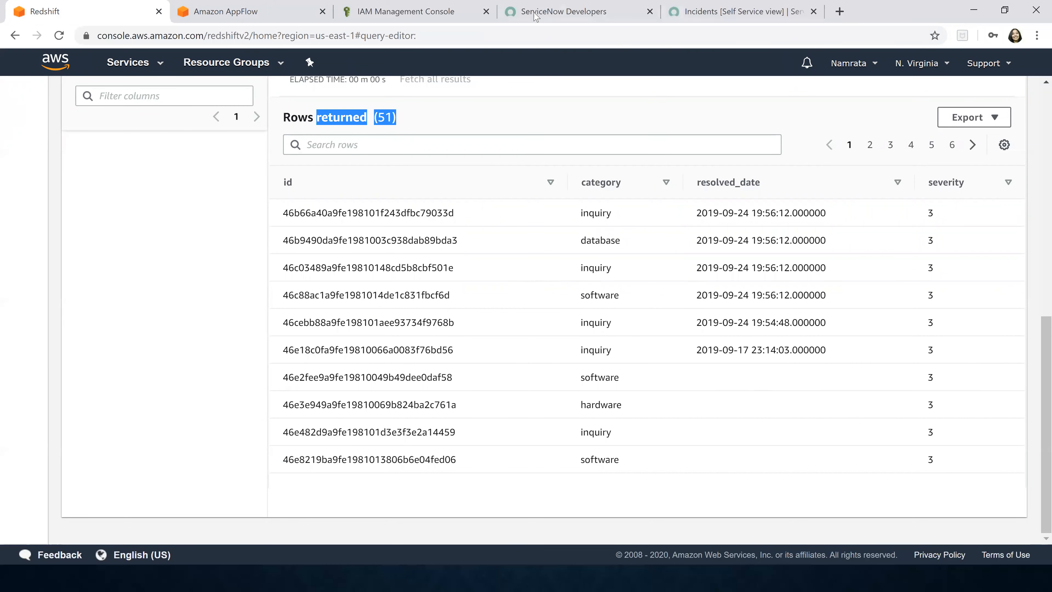
# Switch to the ServiceNow incidents list and expand the Severity 3 - Low group to compare its record count
pyautogui.click(559, 12)
pyautogui.click(729, 11)
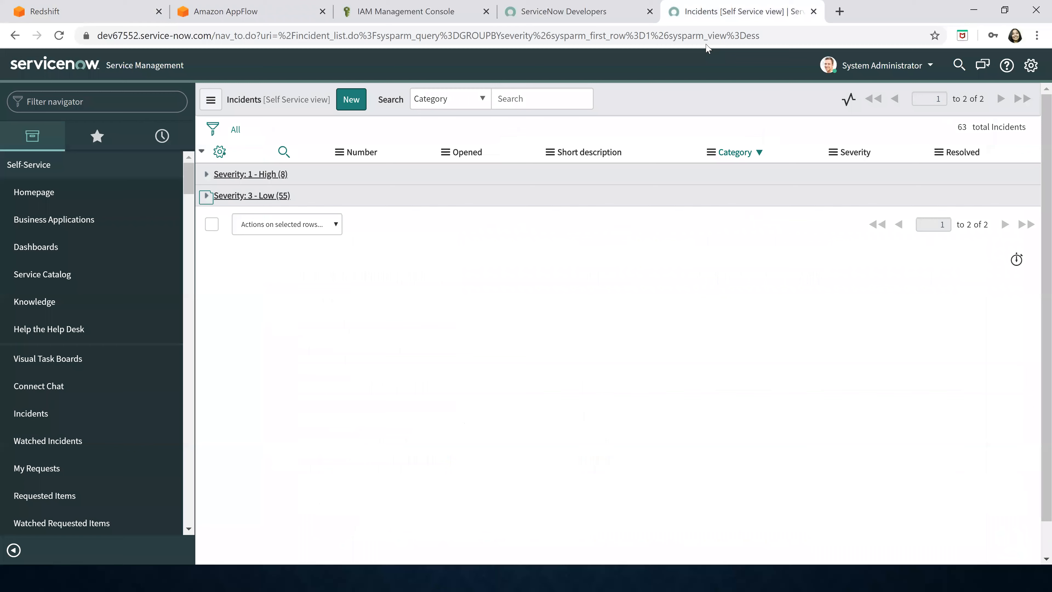
pyautogui.click(206, 196)
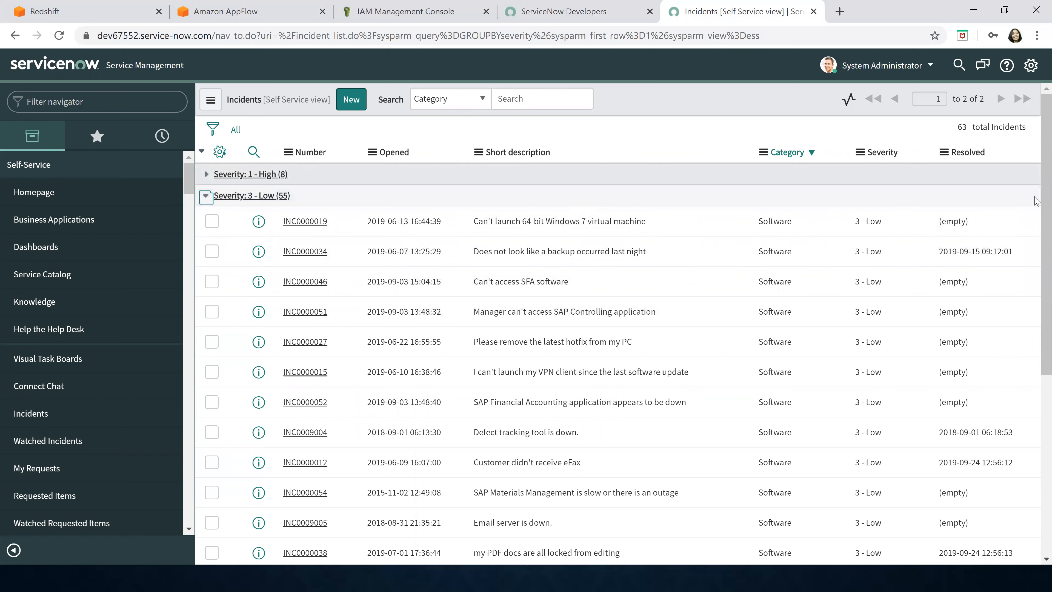
pyautogui.moveTo(388, 223)
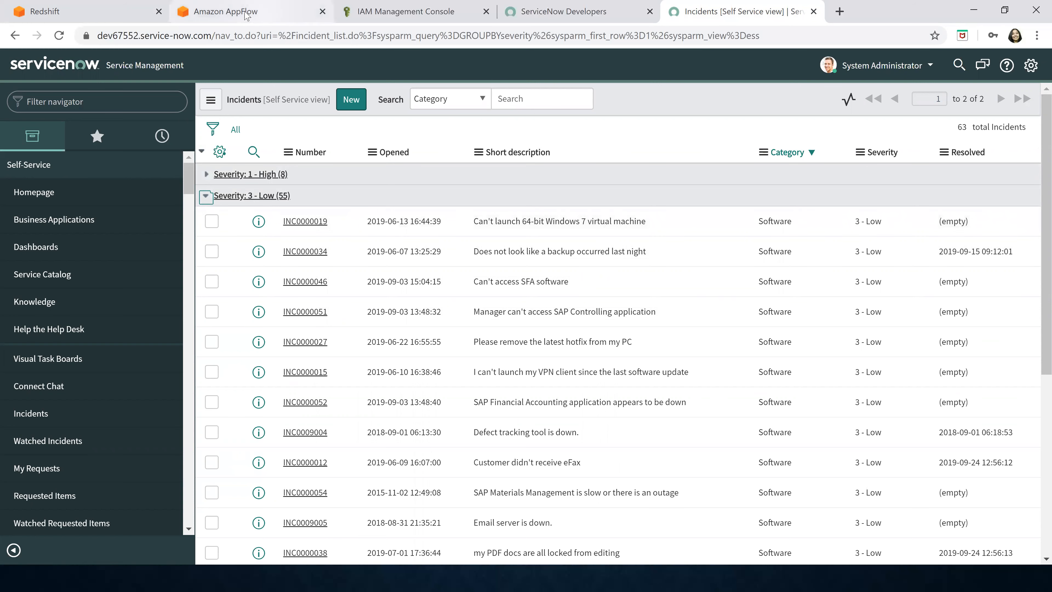
# Go from the AppFlow console to S3 and open the ServicenowToRedshift folder in the servicenowincidentsdata bucket
pyautogui.click(201, 15)
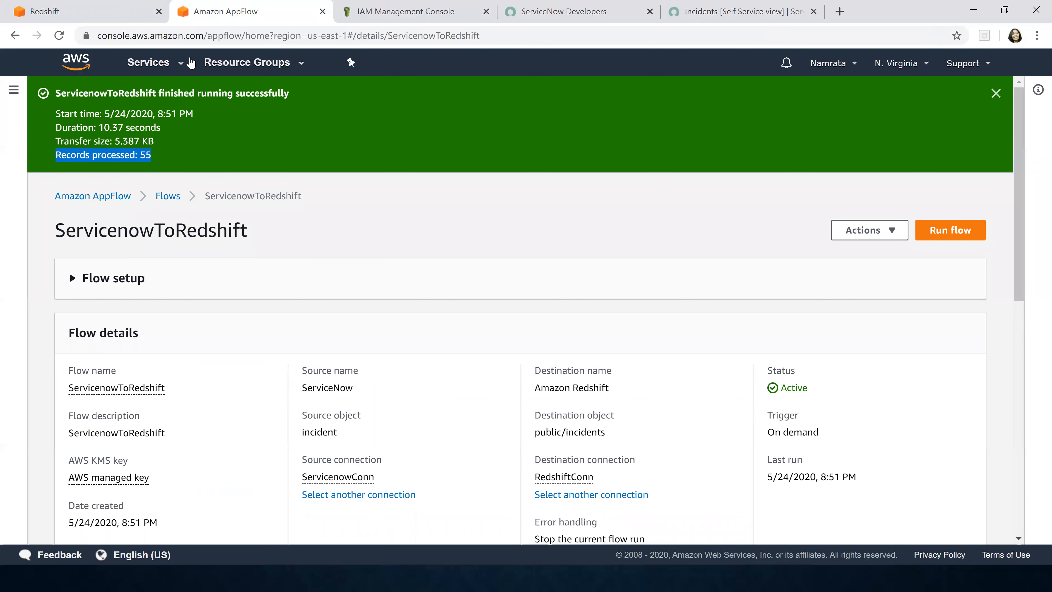
pyautogui.click(184, 66)
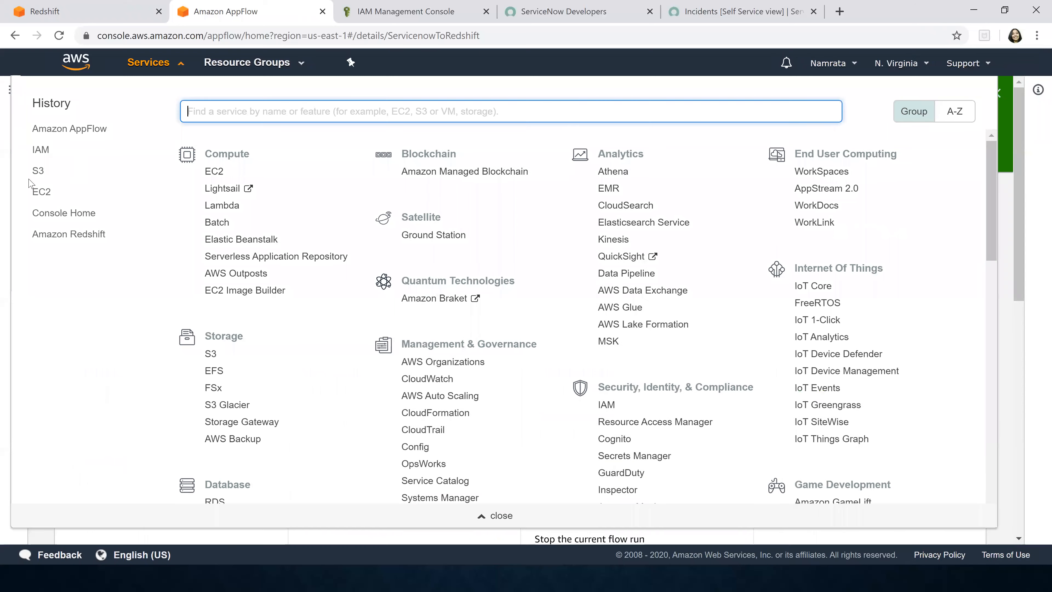
pyautogui.click(36, 172)
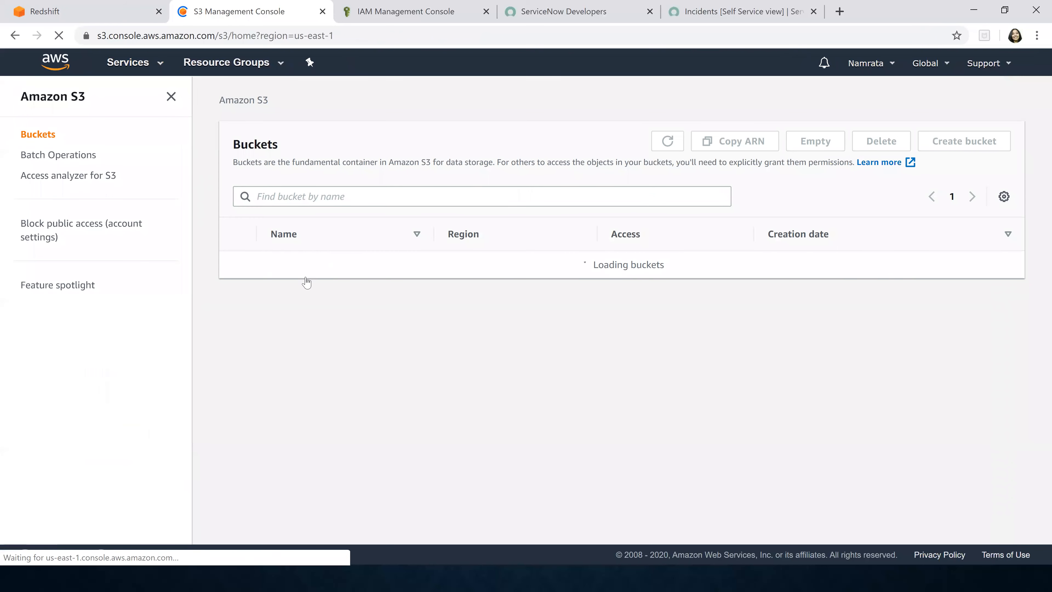
pyautogui.click(320, 265)
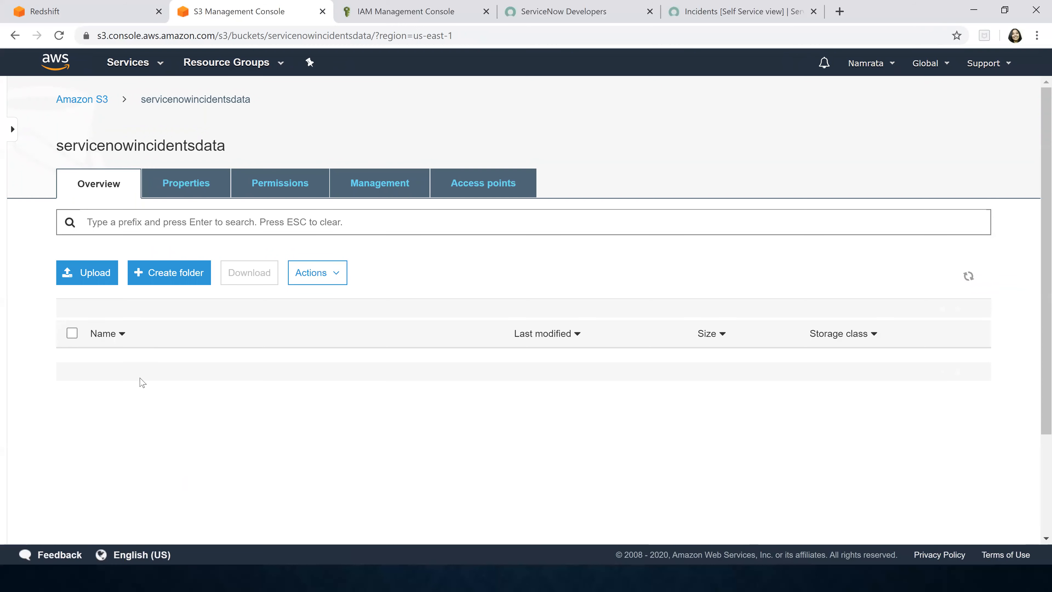
pyautogui.click(153, 390)
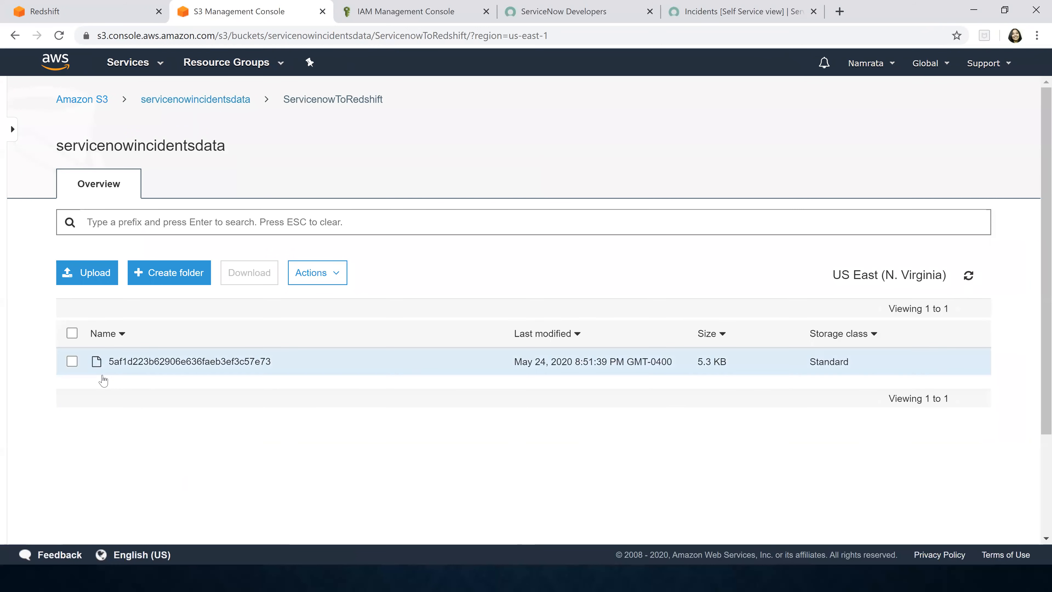
# Download the data file from the ServicenowToRedshift folder and show it in the local Downloads folder
pyautogui.click(72, 360)
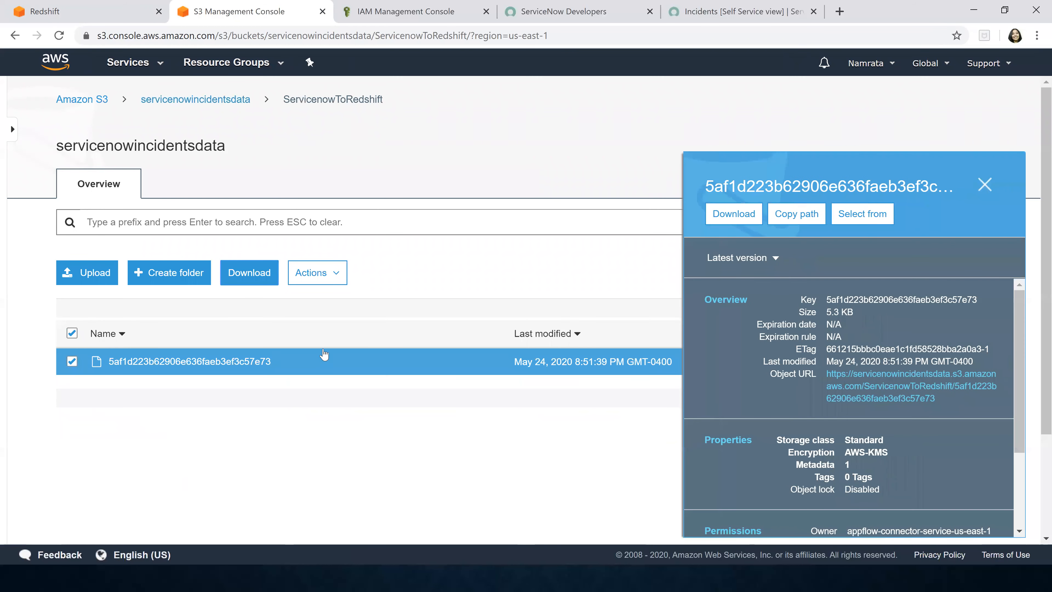
pyautogui.click(249, 274)
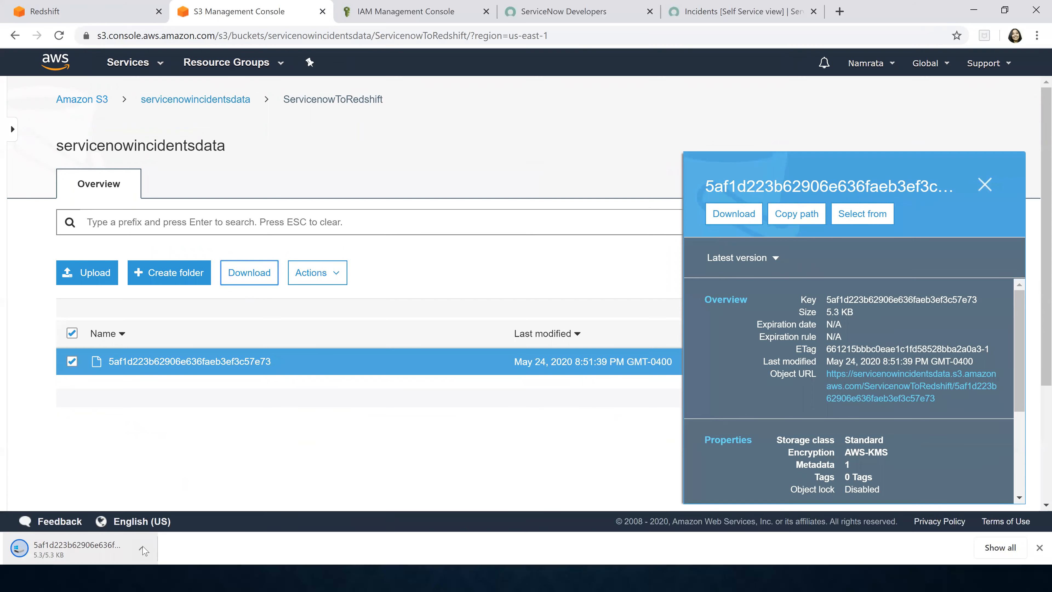
pyautogui.click(143, 549)
pyautogui.click(170, 501)
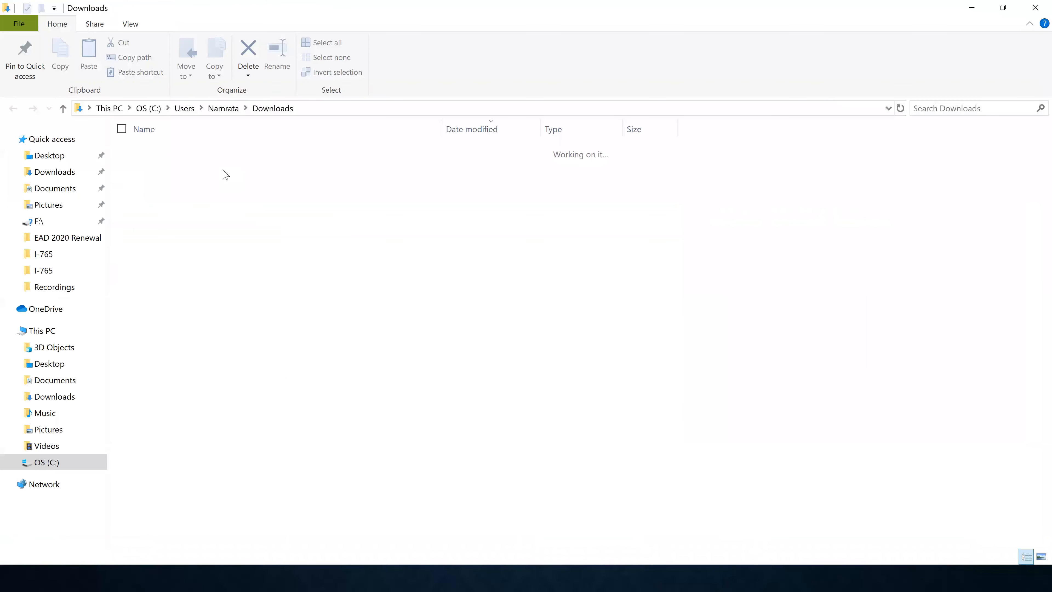
# Rename the downloaded data file by adding the .json extension to its name
pyautogui.rightClick(197, 163)
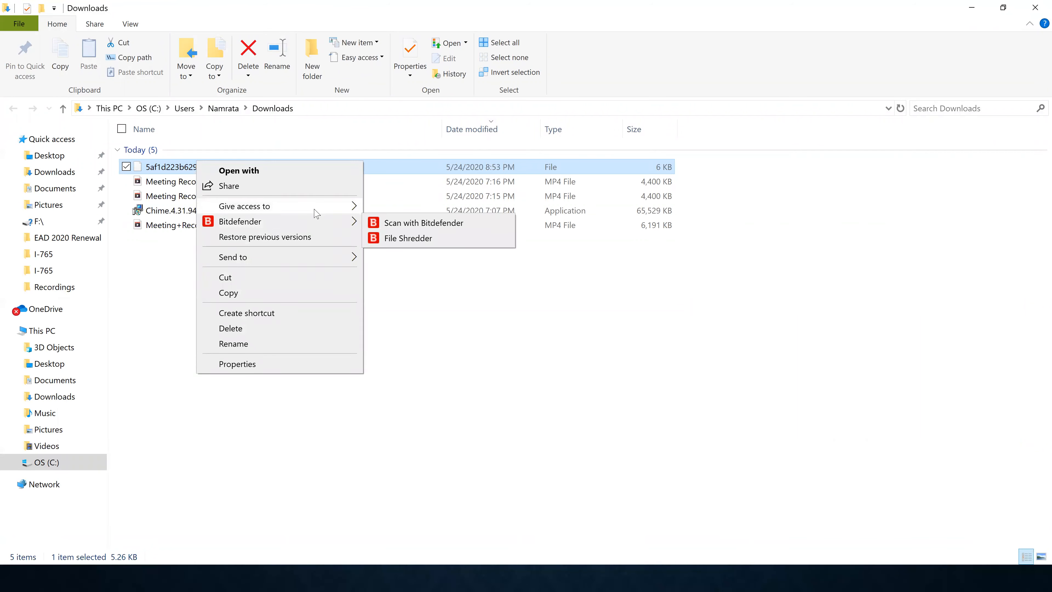
pyautogui.click(160, 163)
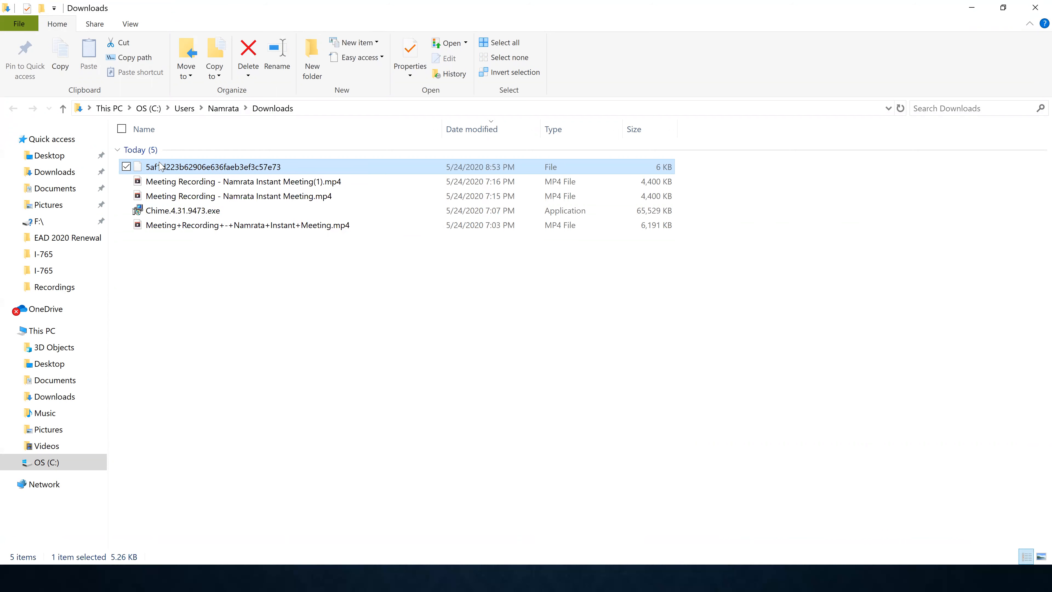
pyautogui.press('End')
pyautogui.write('.json')
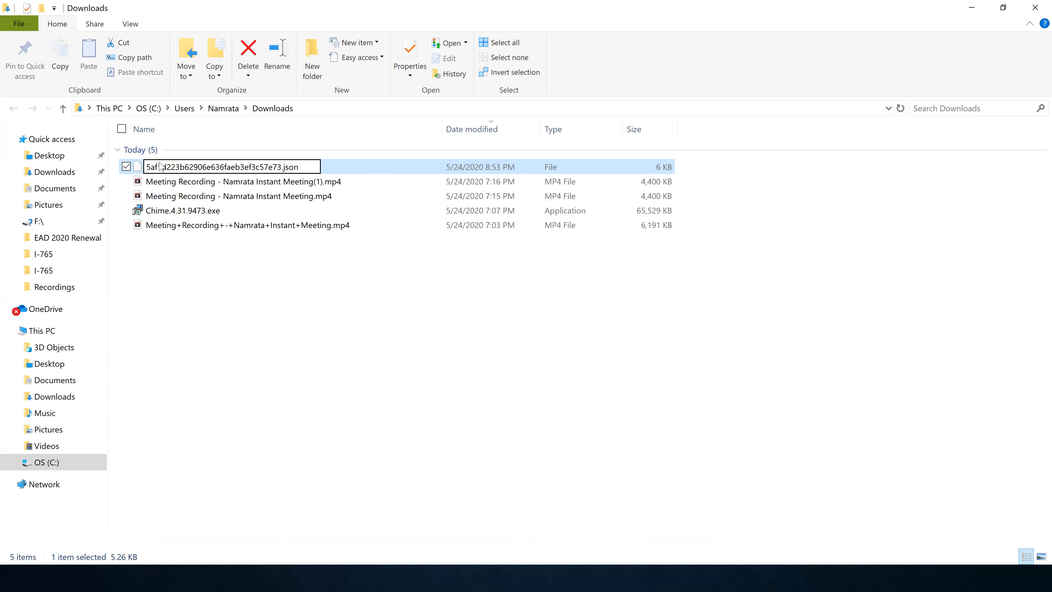
pyautogui.press('Return')
# Open the renamed JSON file in Notepad, maximize the window, and look through its incident records
pyautogui.doubleClick(160, 166)
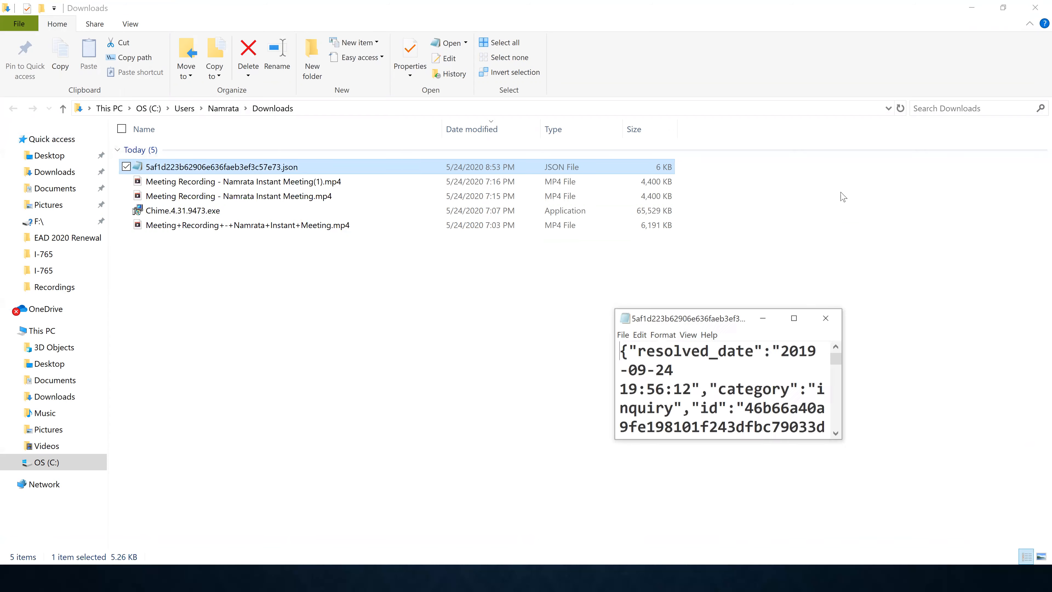
pyautogui.moveTo(704, 319); pyautogui.dragTo(705, 319)
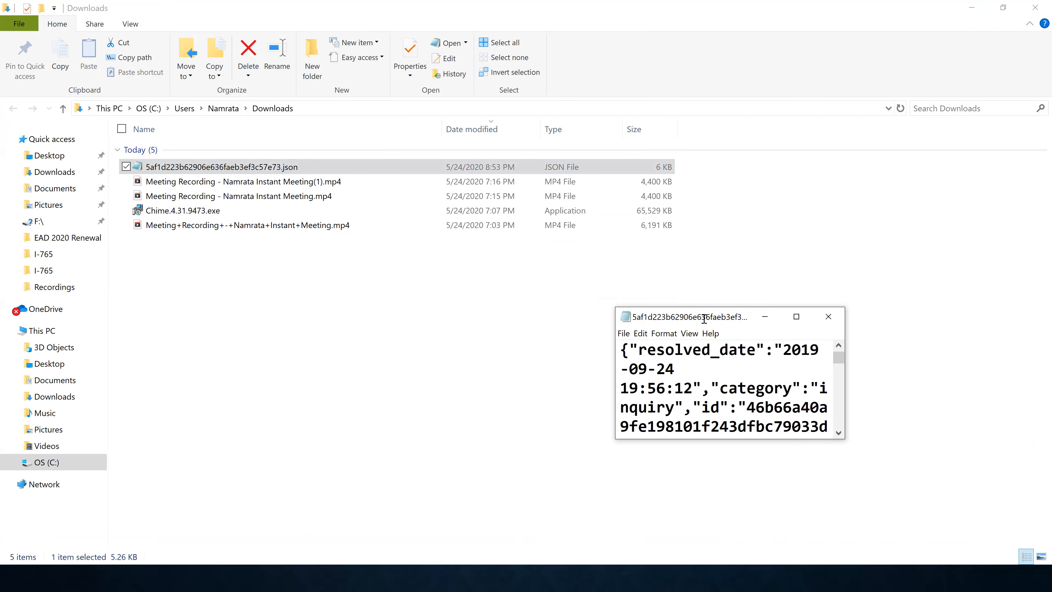
pyautogui.doubleClick(704, 320)
pyautogui.scroll(-15, 473, 254)
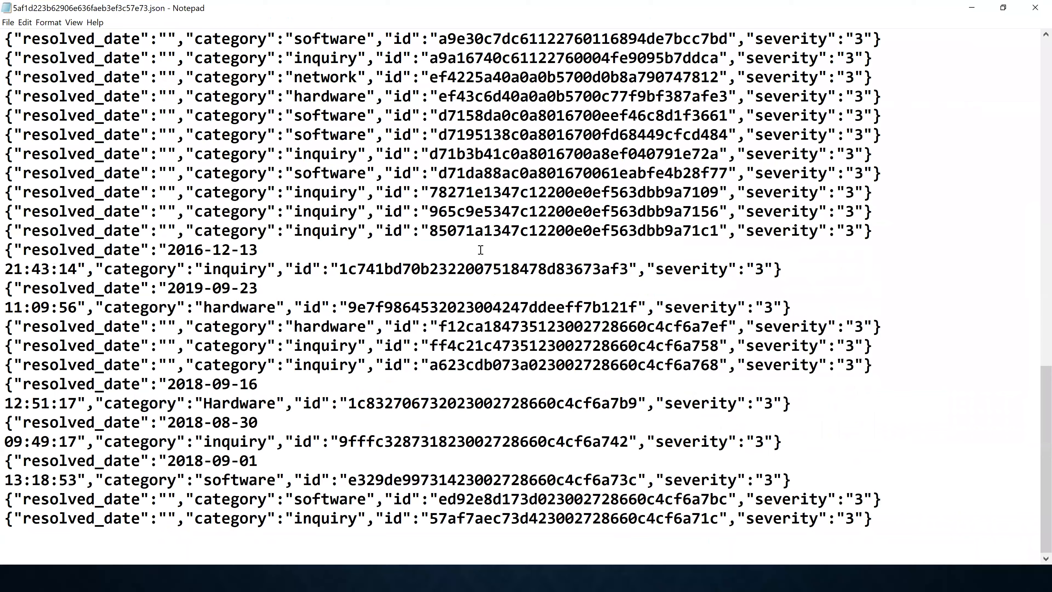
pyautogui.scroll(15, 476, 251)
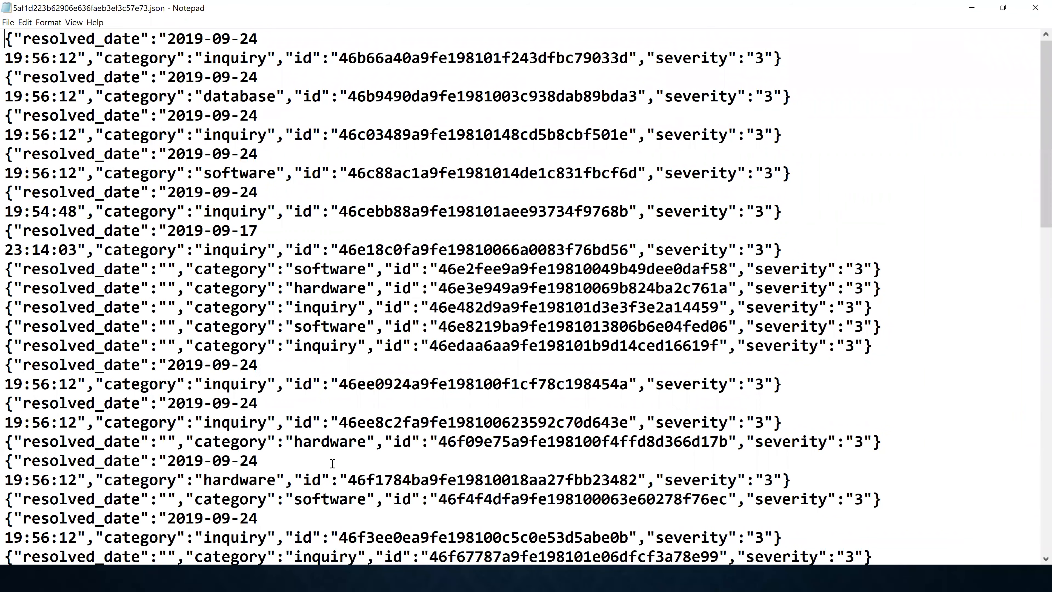
# Launch Excel and open the downloaded JSON file from the Downloads folder in a maximized window
pyautogui.press('super+r')
pyautogui.write('excel')
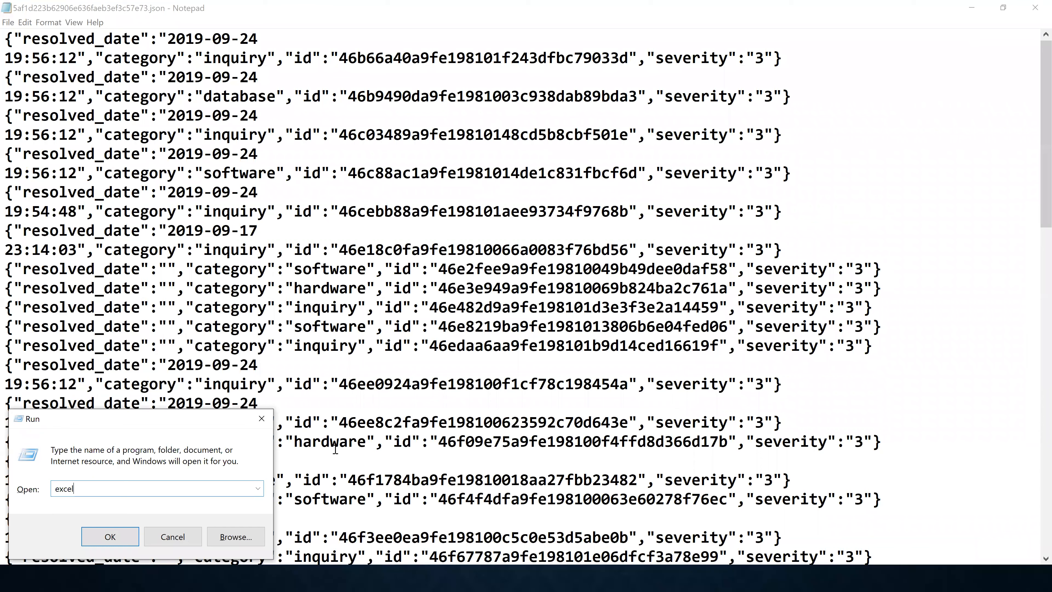
pyautogui.press('Return')
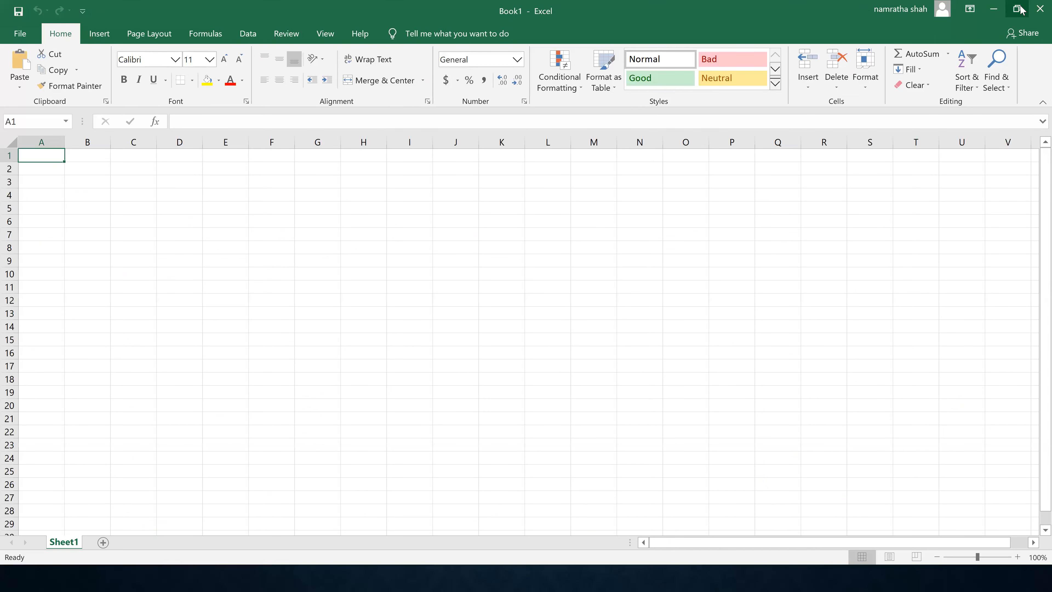
pyautogui.click(1020, 10)
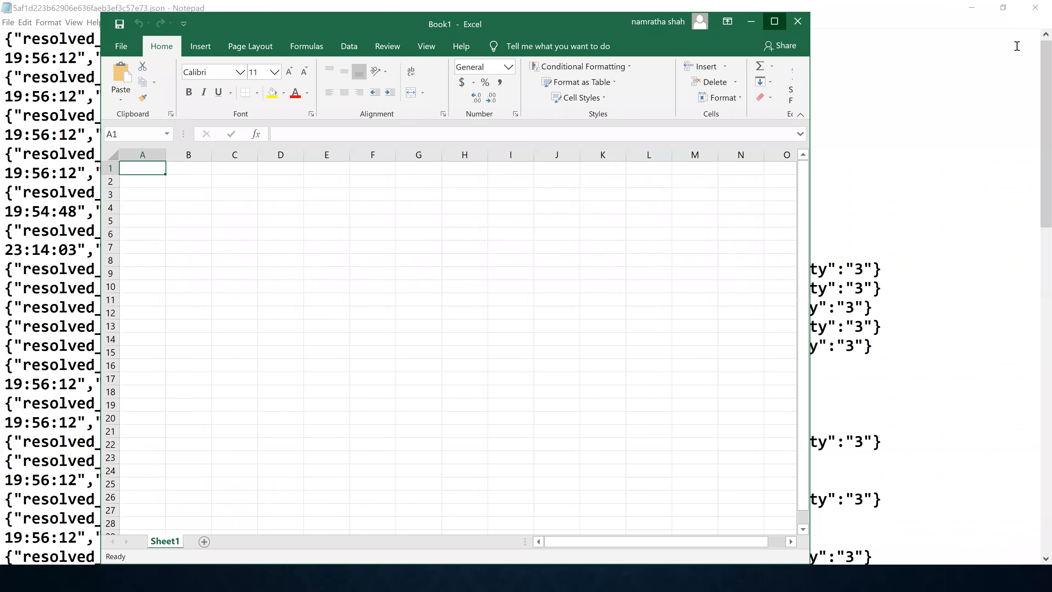
pyautogui.click(973, 9)
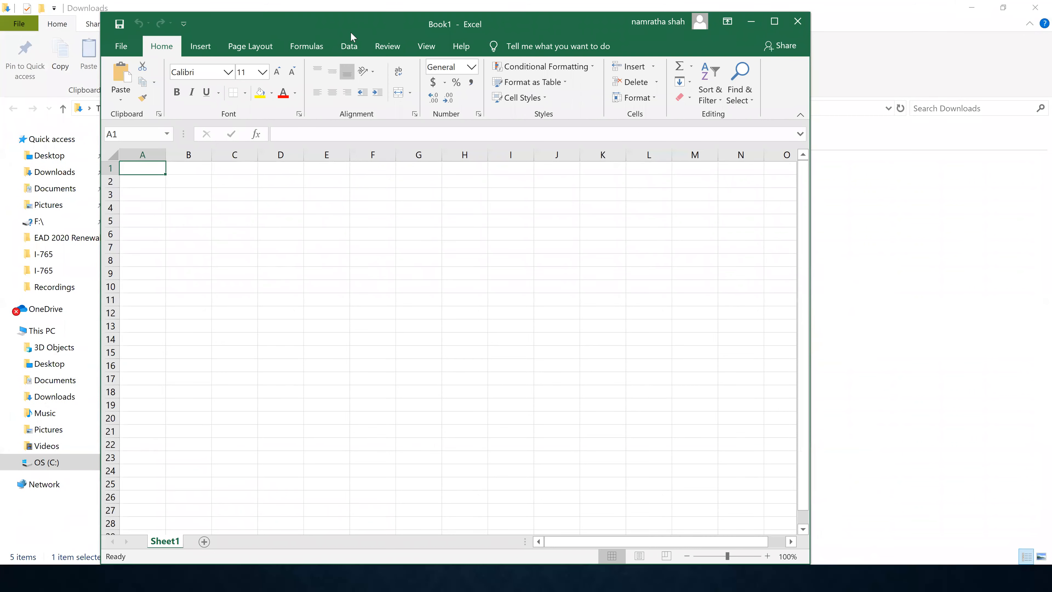
pyautogui.moveTo(554, 32); pyautogui.dragTo(741, 44)
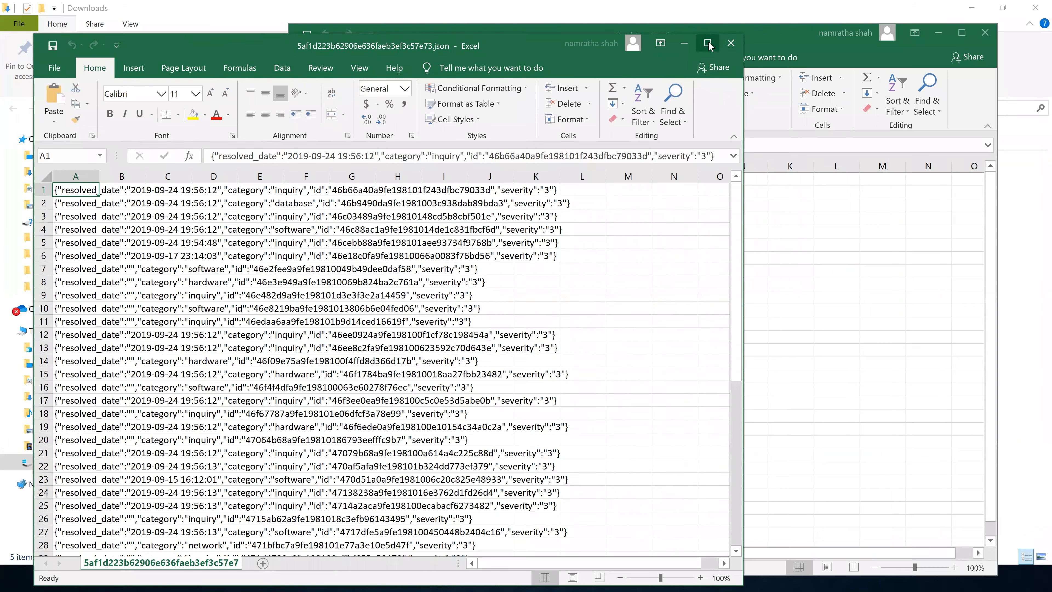
pyautogui.click(707, 42)
# Select the last filled row, autofit column A to its contents, and review the incident records
pyautogui.scroll(-15, 125, 311)
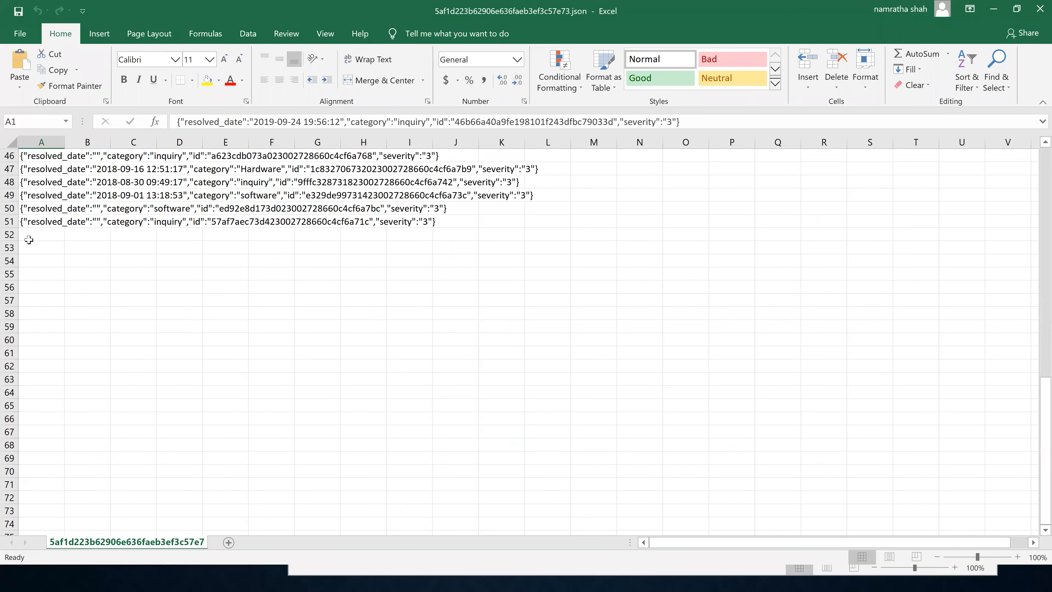
pyautogui.click(8, 220)
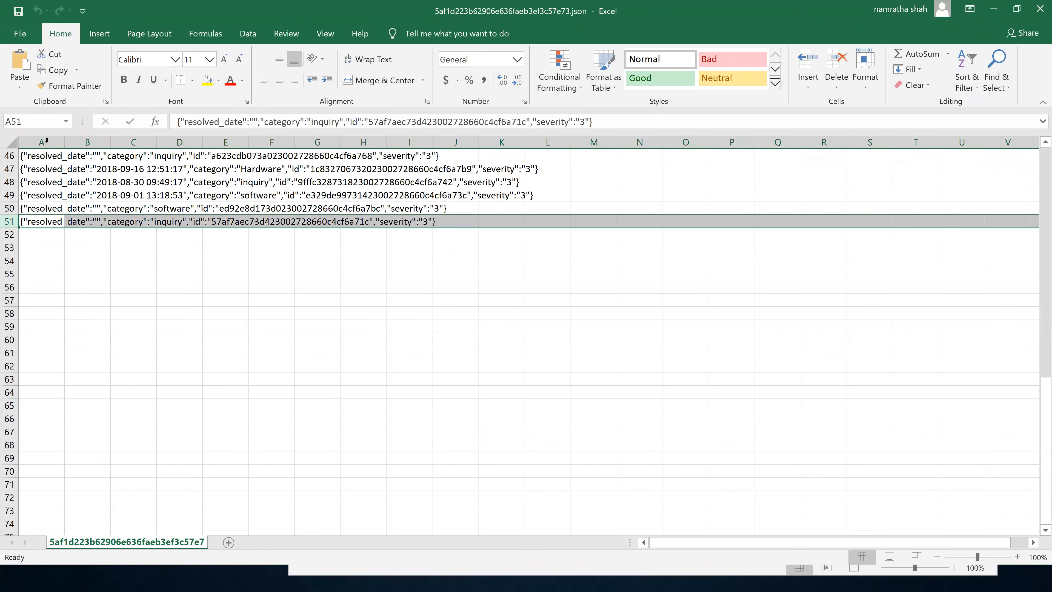
pyautogui.doubleClick(65, 142)
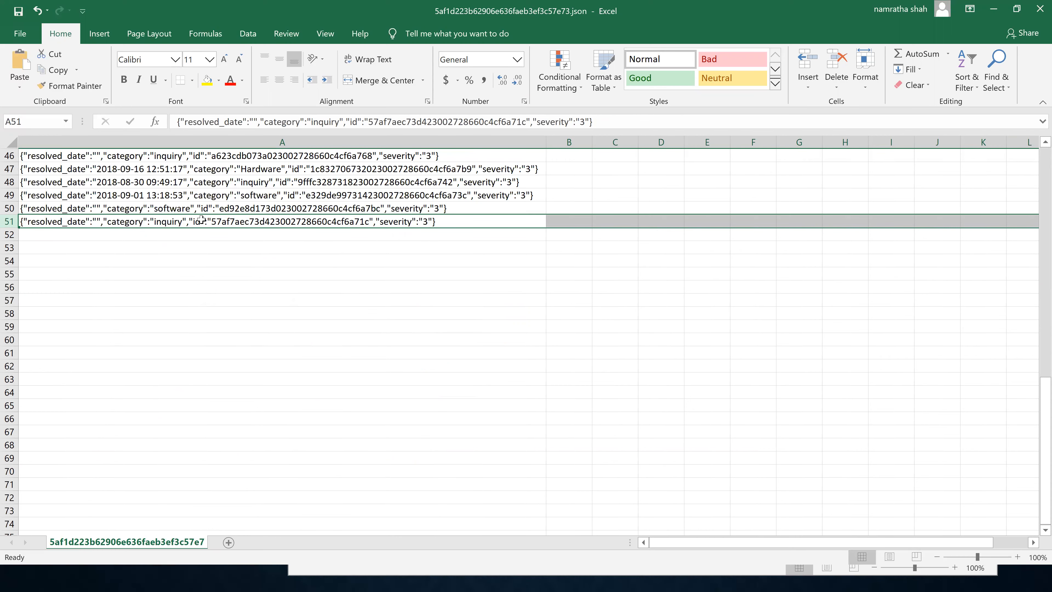
pyautogui.scroll(15, 226, 229)
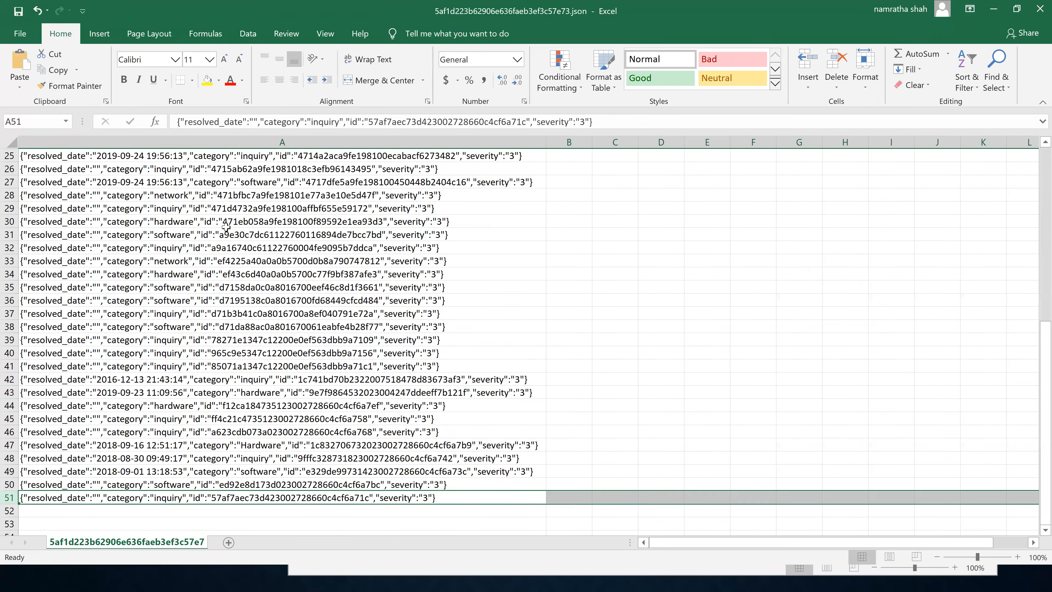